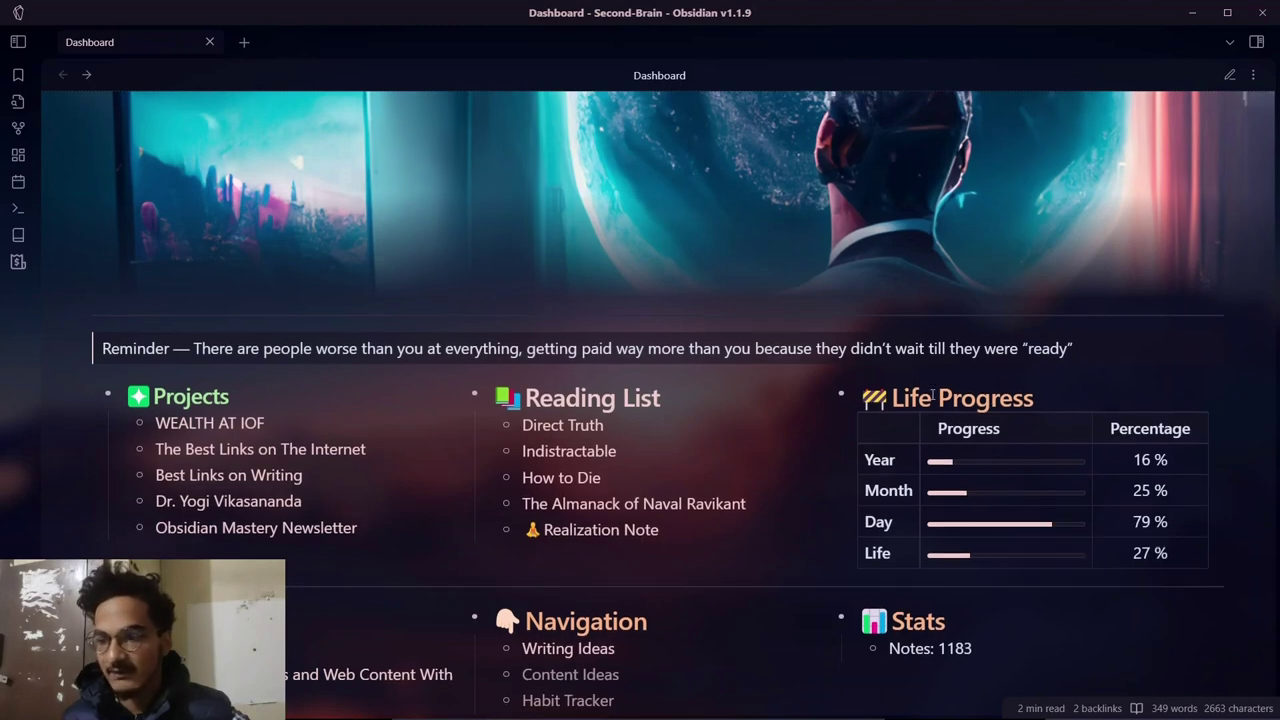
# Step: Examine the finished Second-Brain dashboard, from the banner and reminder through its list sections to Notes to Process
pyautogui.scroll(-3, 405, 452)
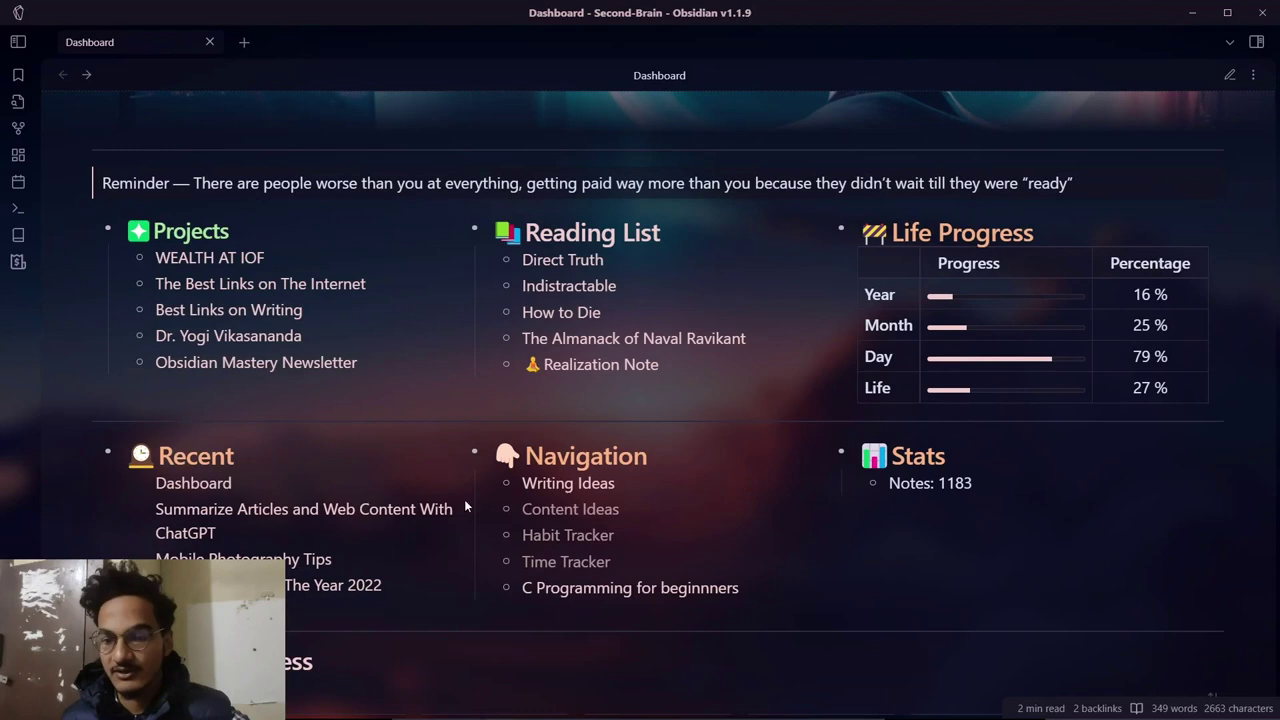
pyautogui.scroll(-5, 925, 457)
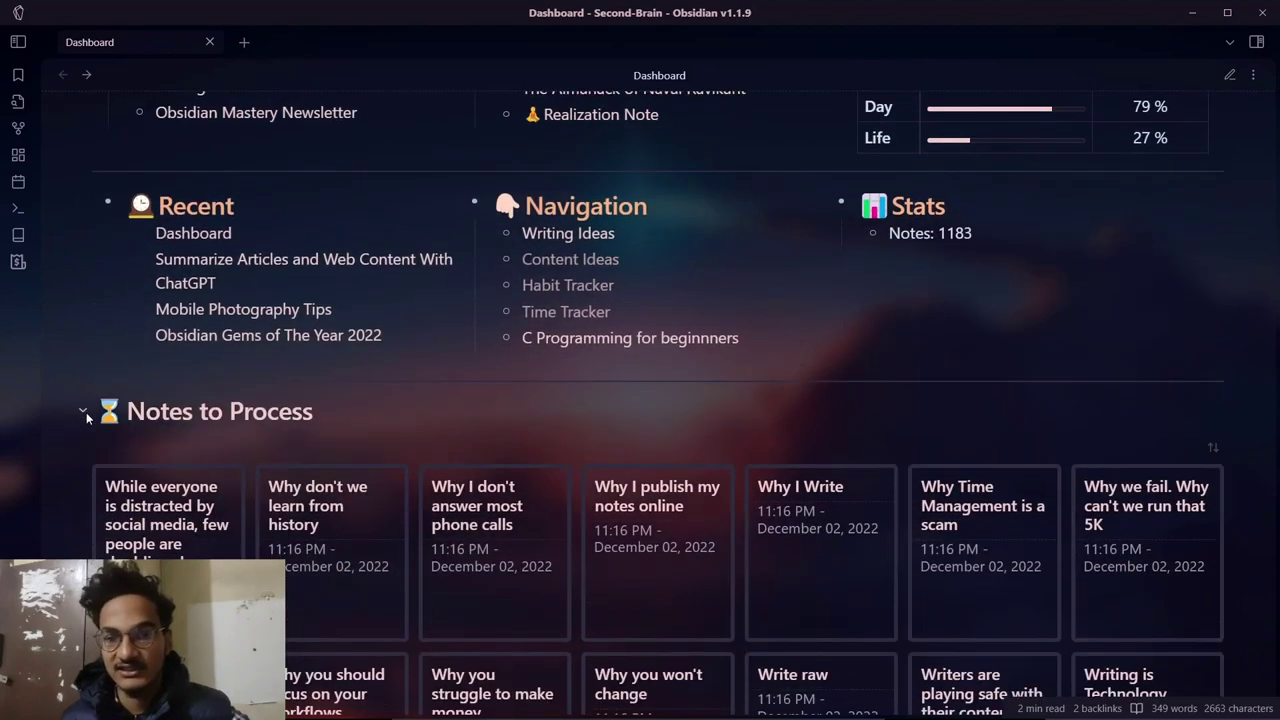
pyautogui.click(84, 411)
pyautogui.click(84, 411)
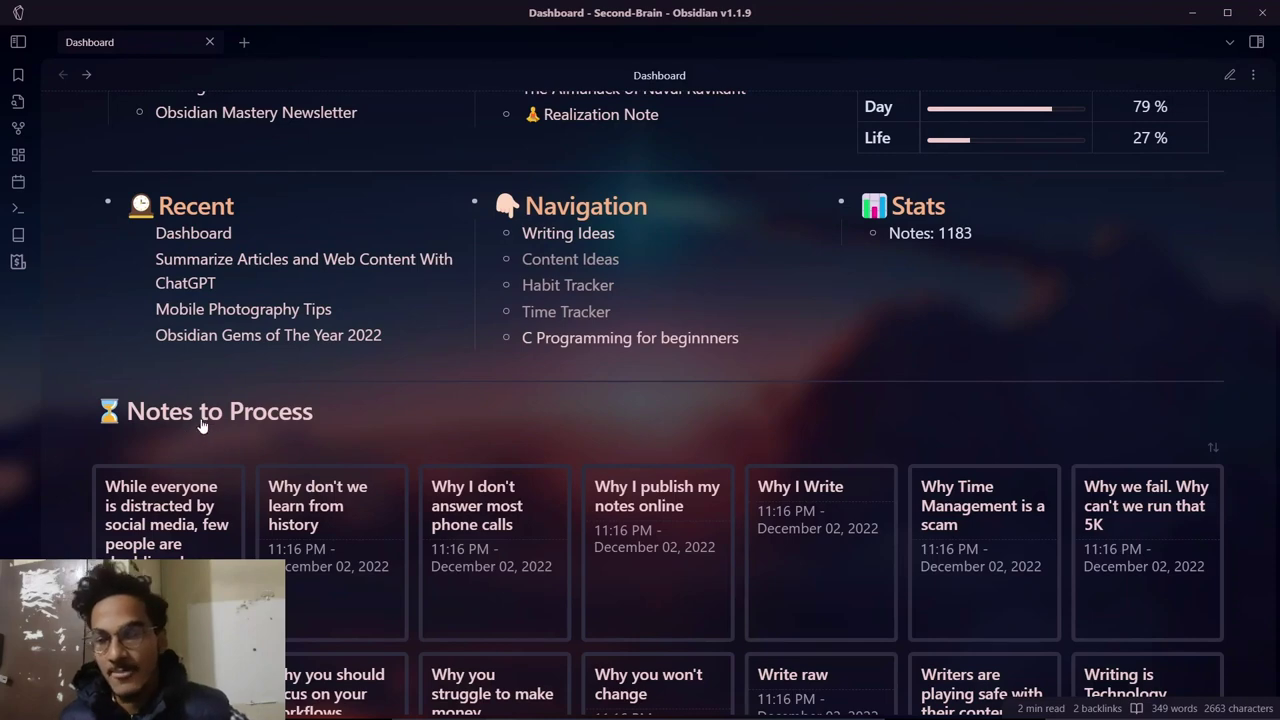
pyautogui.scroll(5, 250, 415)
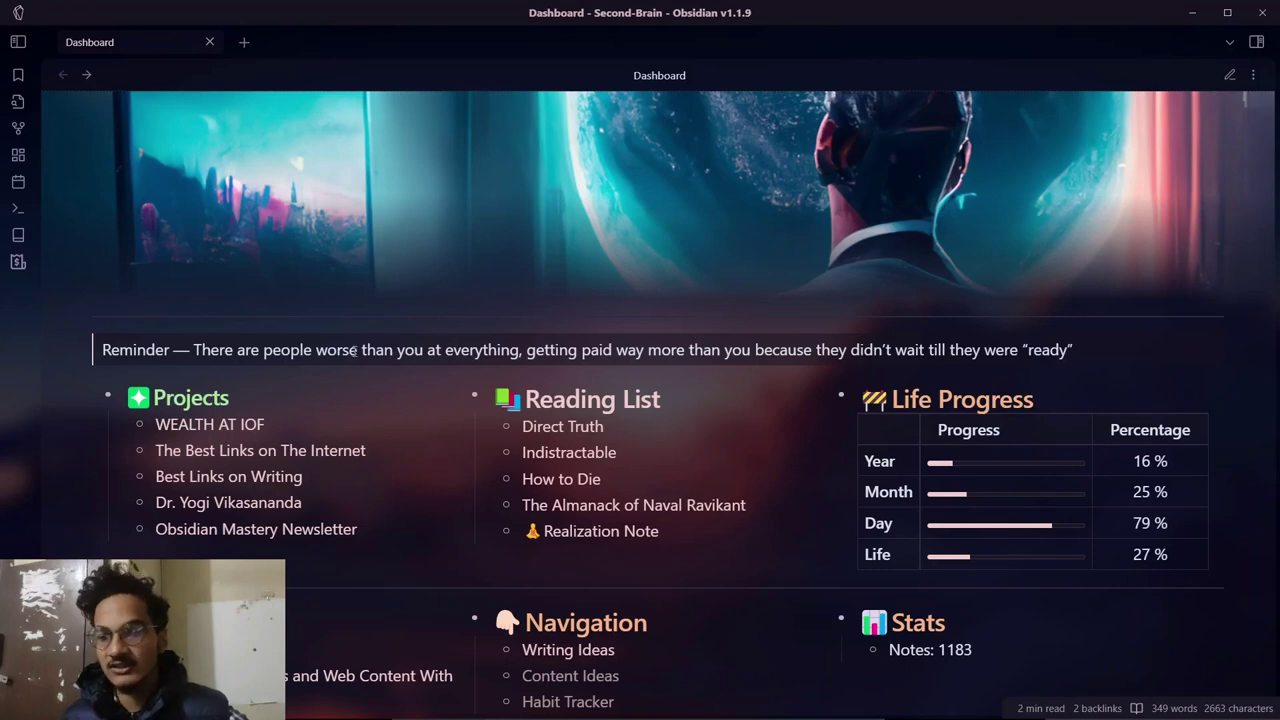
pyautogui.moveTo(352, 350); pyautogui.dragTo(800, 350)
pyautogui.click(920, 366)
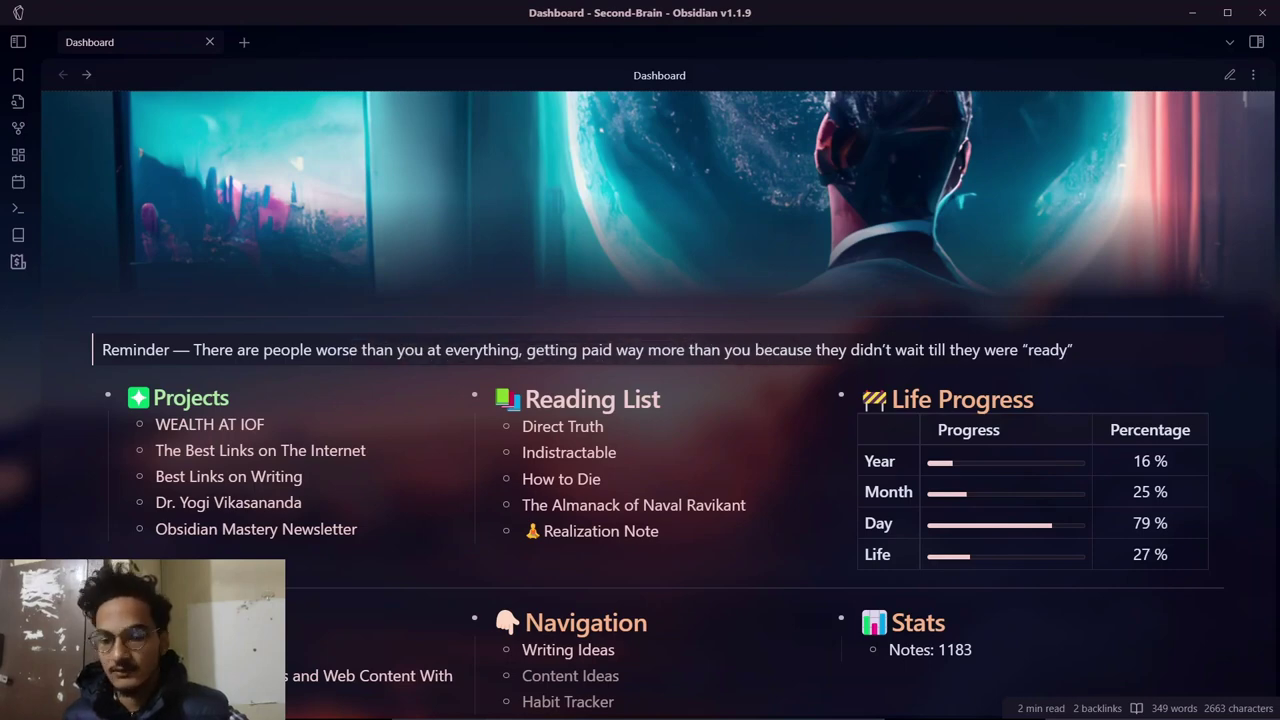
# Step: Open the Test Vault and create a note titled Dashboard
pyautogui.hotkey('ctrl', 'shift', 'o')
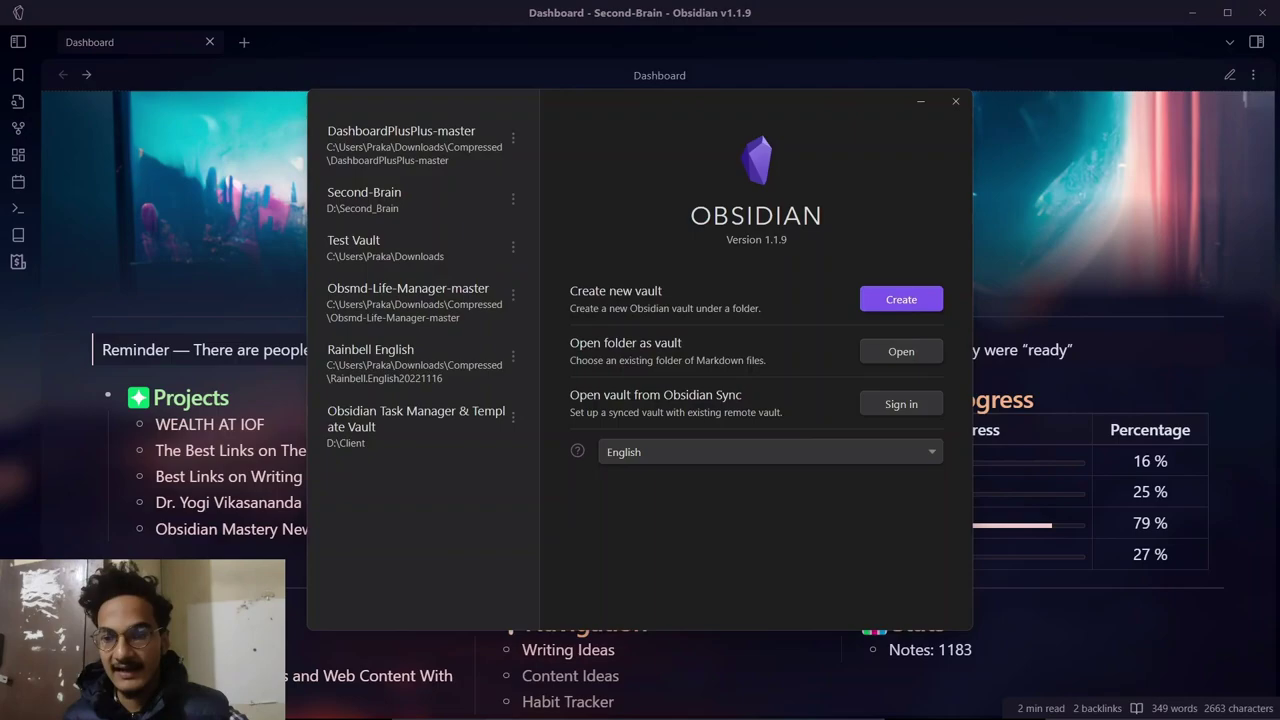
pyautogui.click(382, 258)
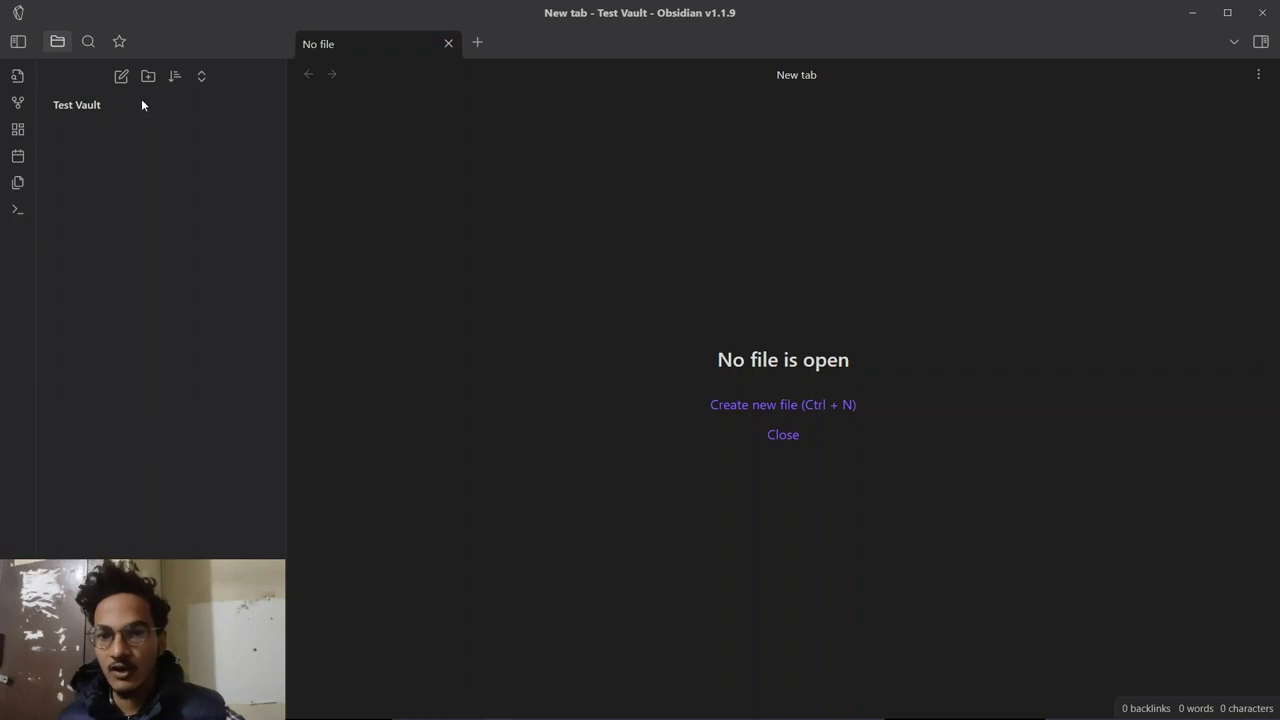
pyautogui.click(123, 86)
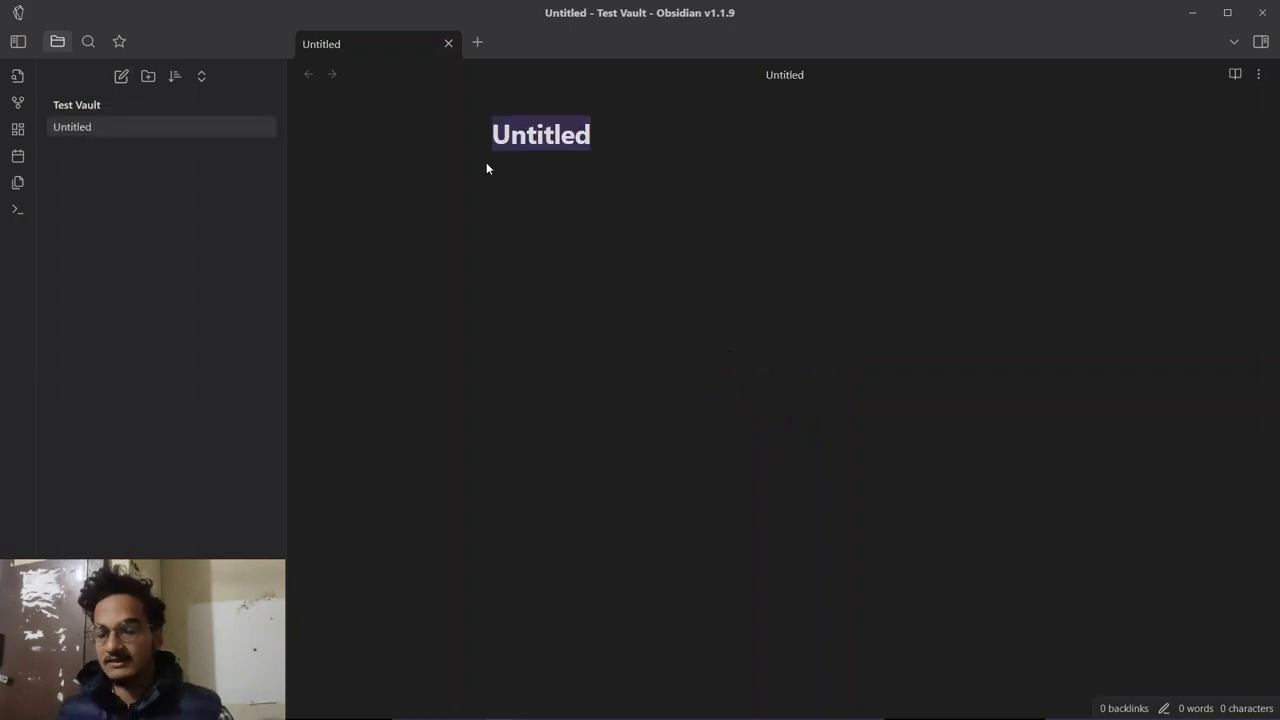
pyautogui.write('Dashboard')
pyautogui.press('Return')
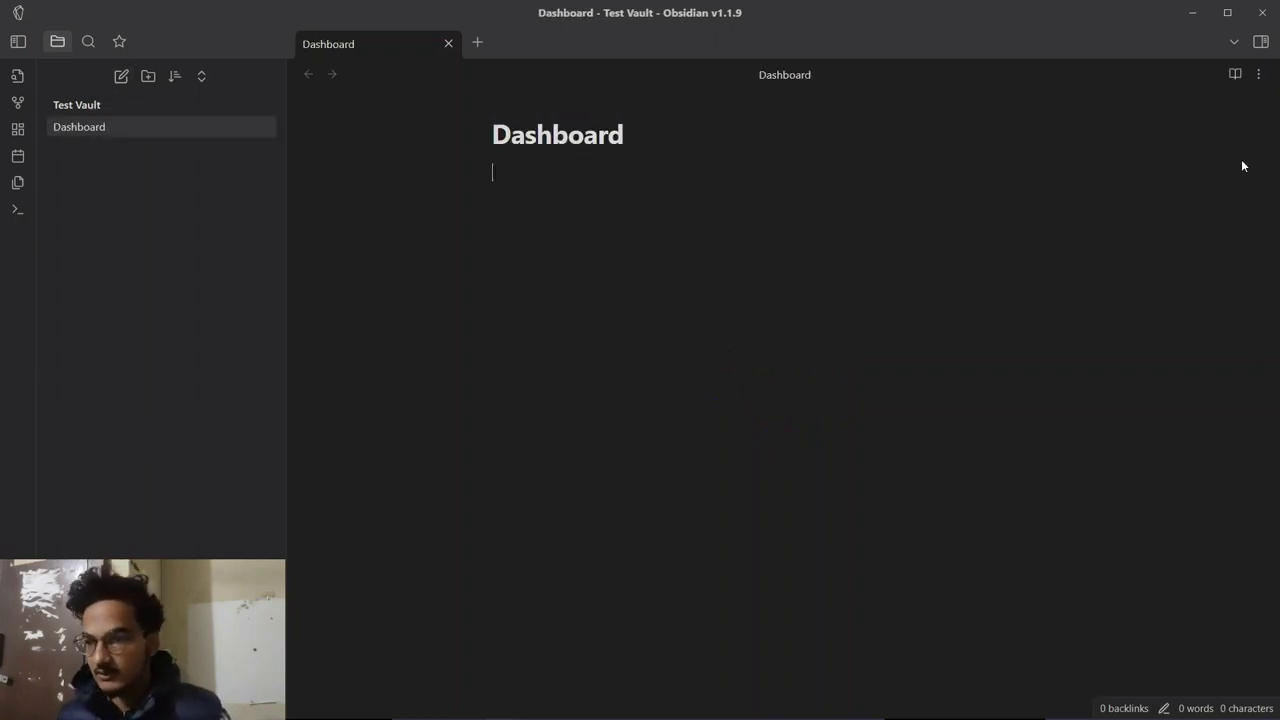
# Step: Install and enable the Banners community plugin, and open its options
pyautogui.hotkey('ctrl', ',')
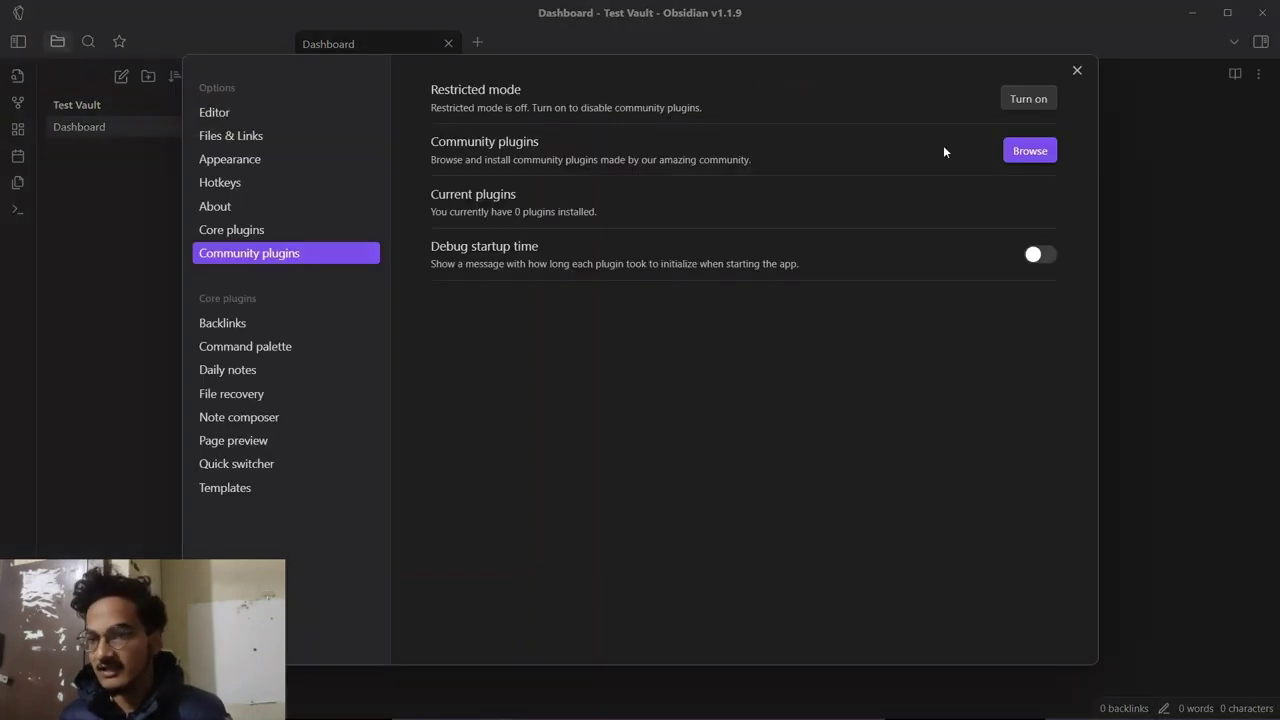
pyautogui.click(1018, 150)
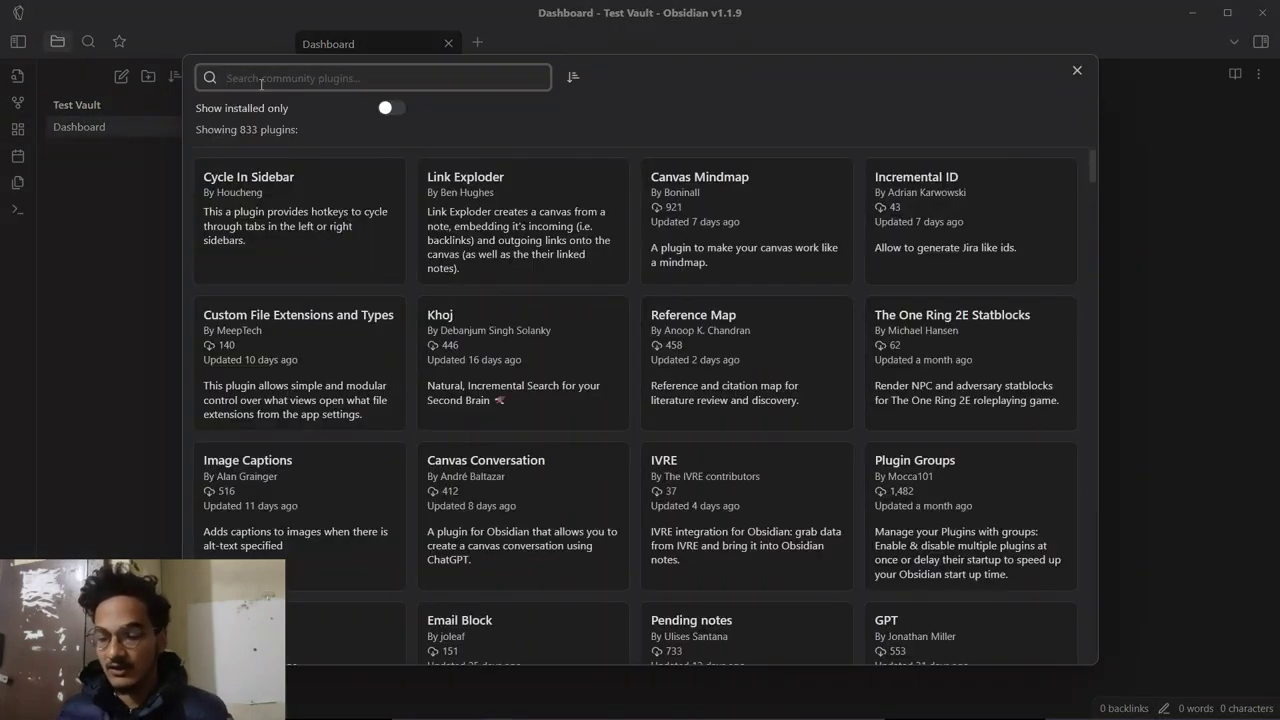
pyautogui.write('banner')
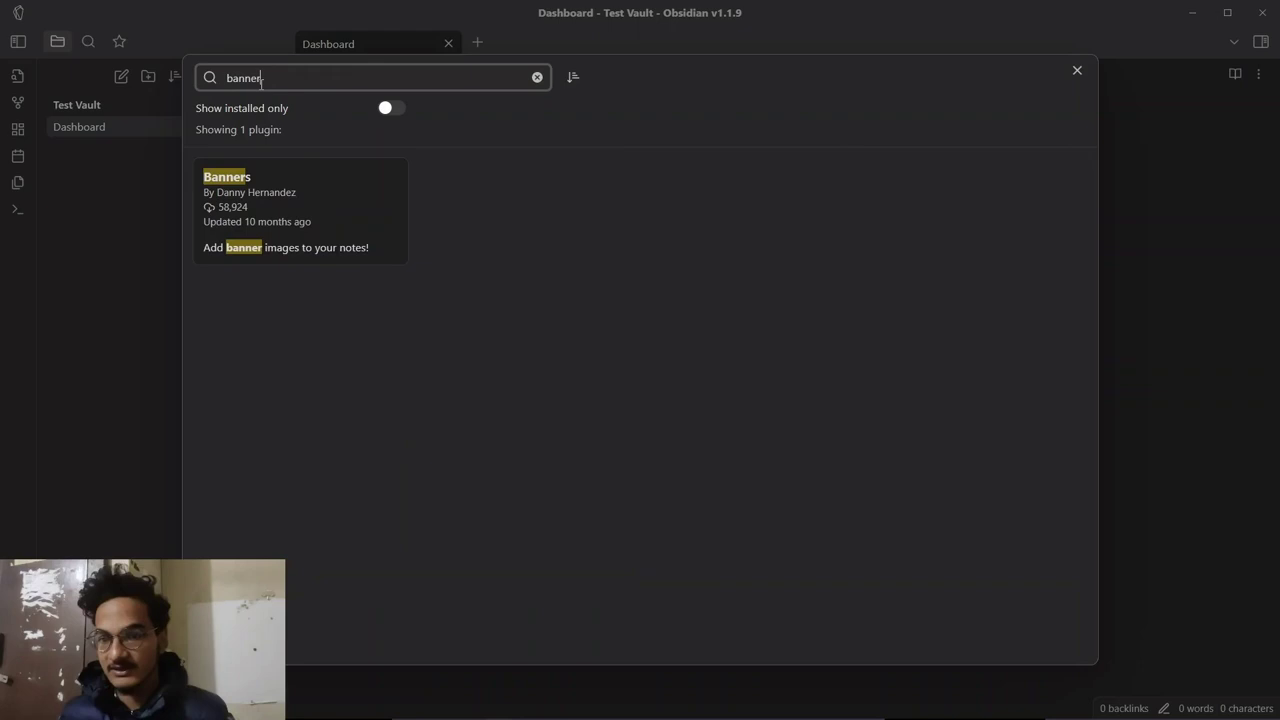
pyautogui.click(266, 178)
pyautogui.click(483, 301)
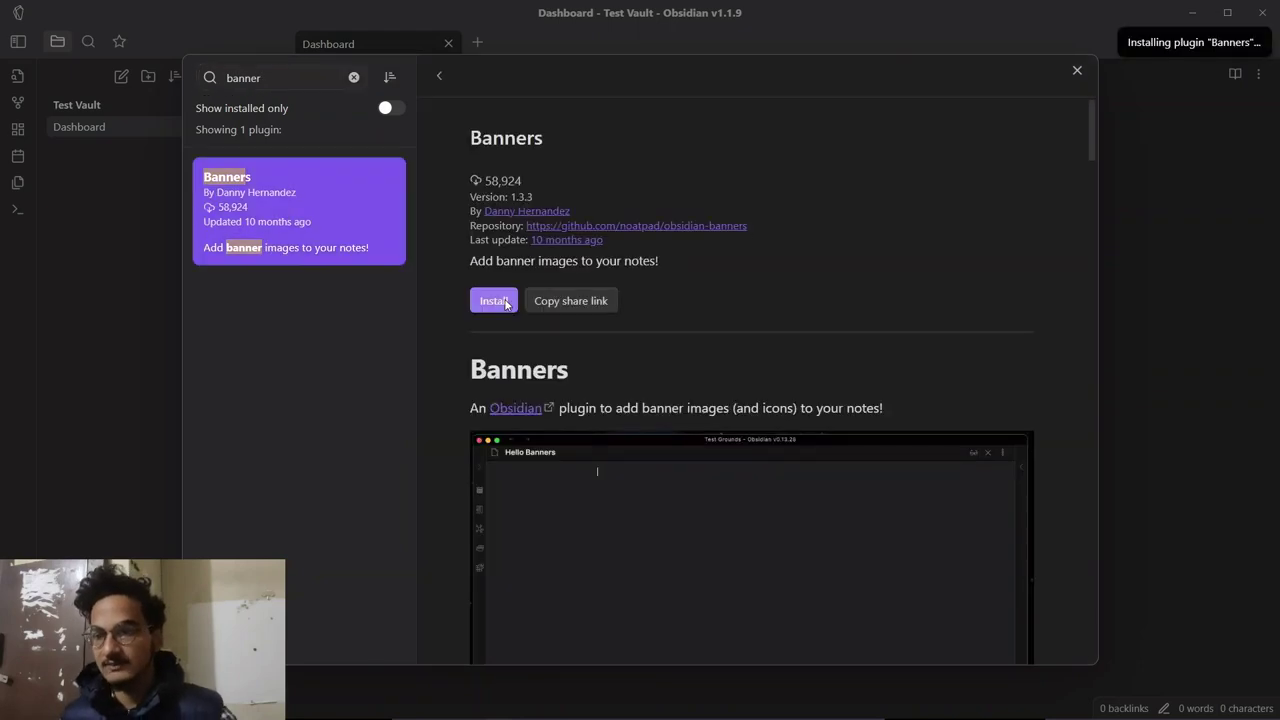
pyautogui.click(481, 302)
pyautogui.click(486, 302)
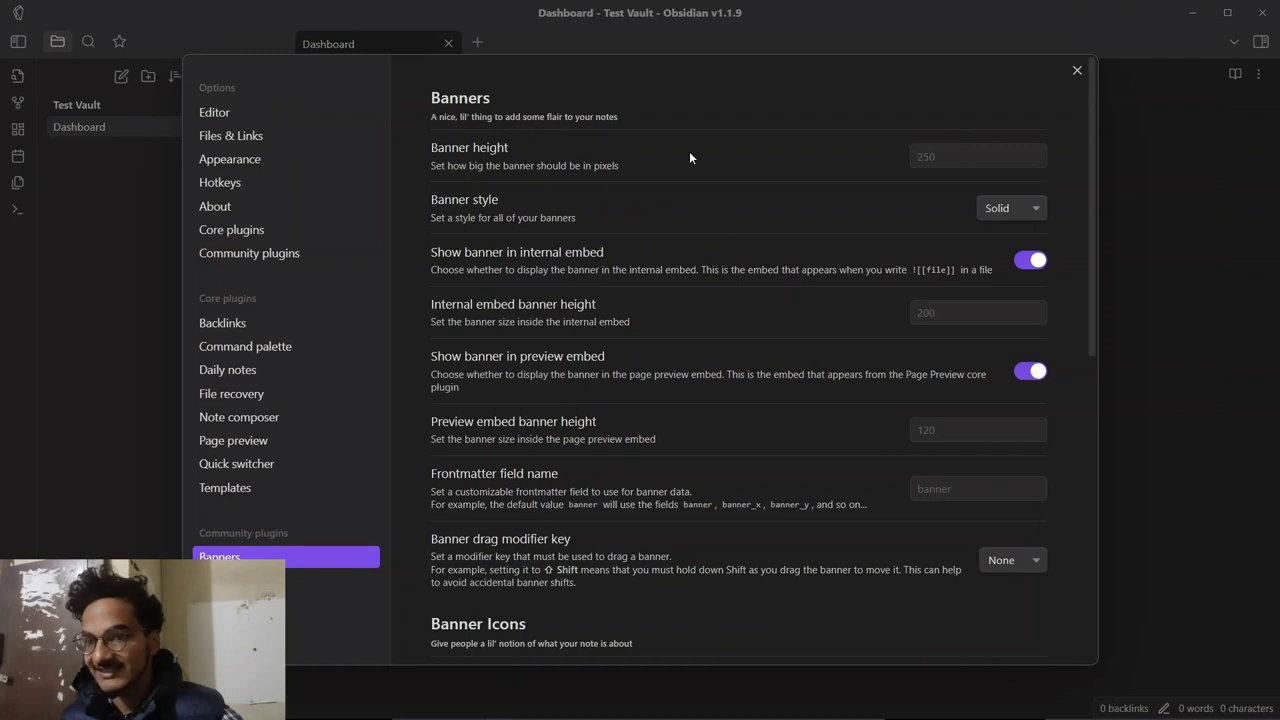
# Step: Set the Banners plugin's banner style to Gradient and close the settings
pyautogui.click(997, 208)
pyautogui.scroll(-3, 846, 327)
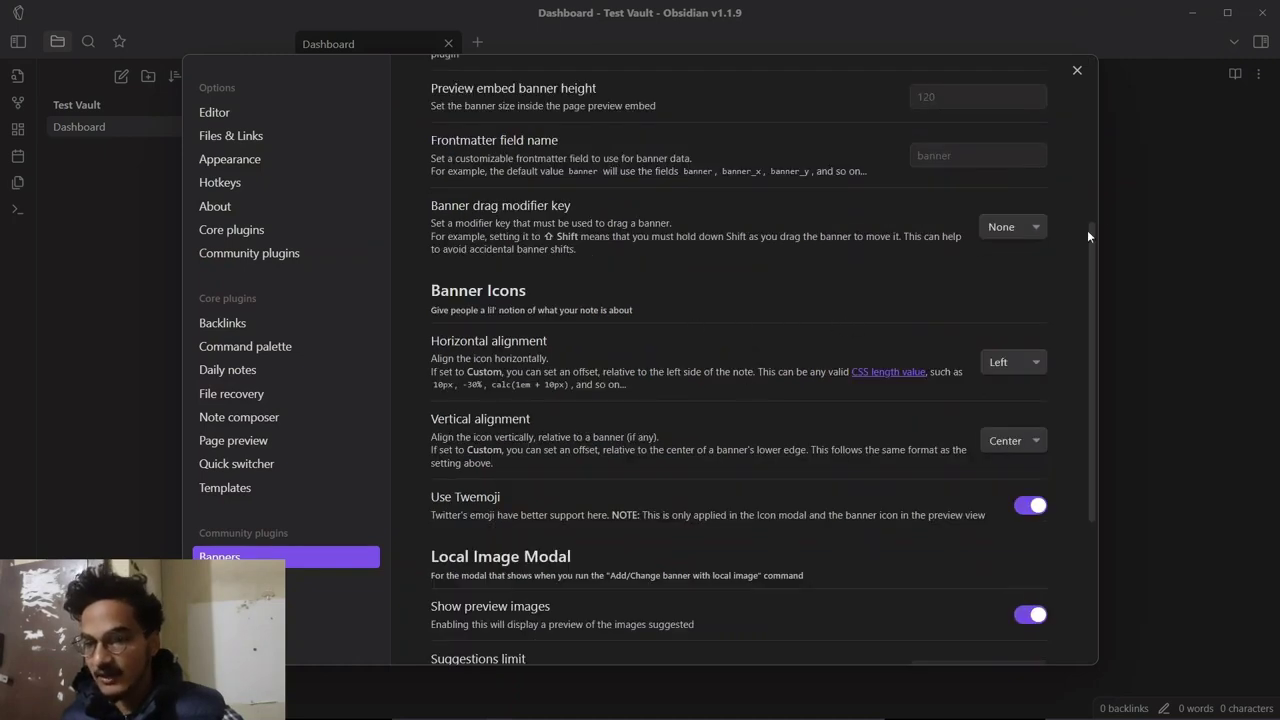
pyautogui.scroll(3, 571, 353)
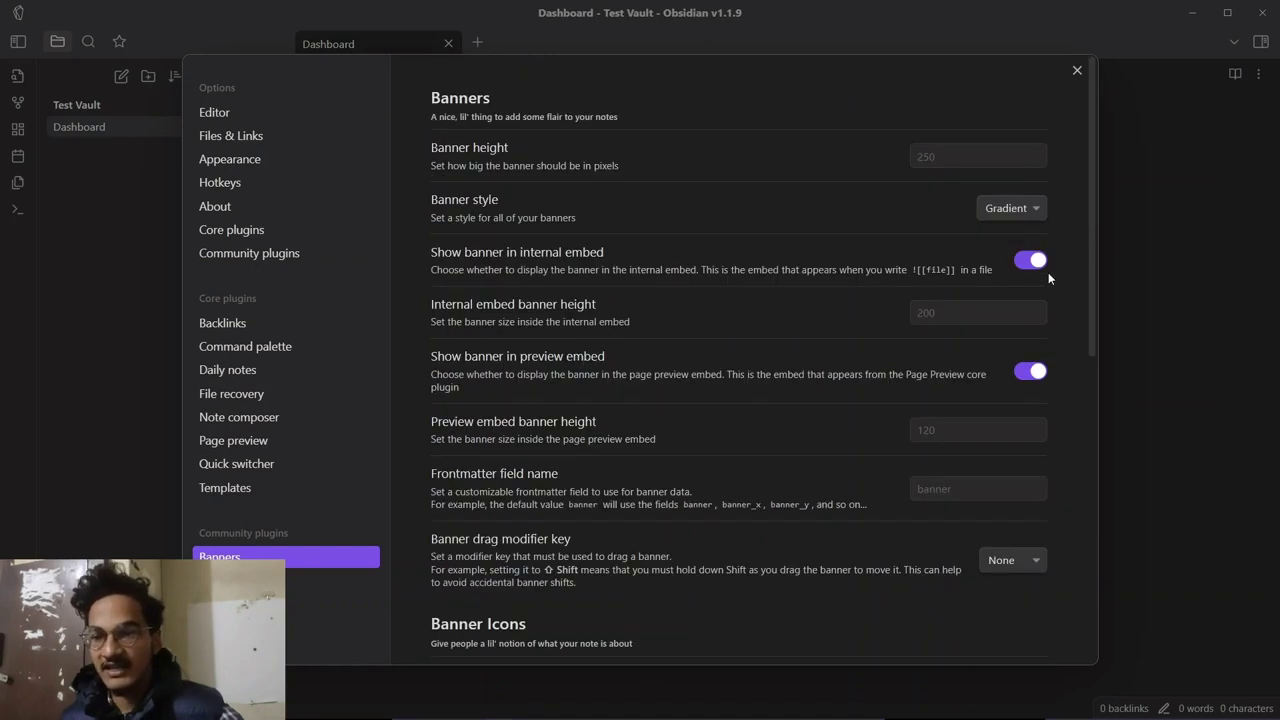
pyautogui.click(1187, 272)
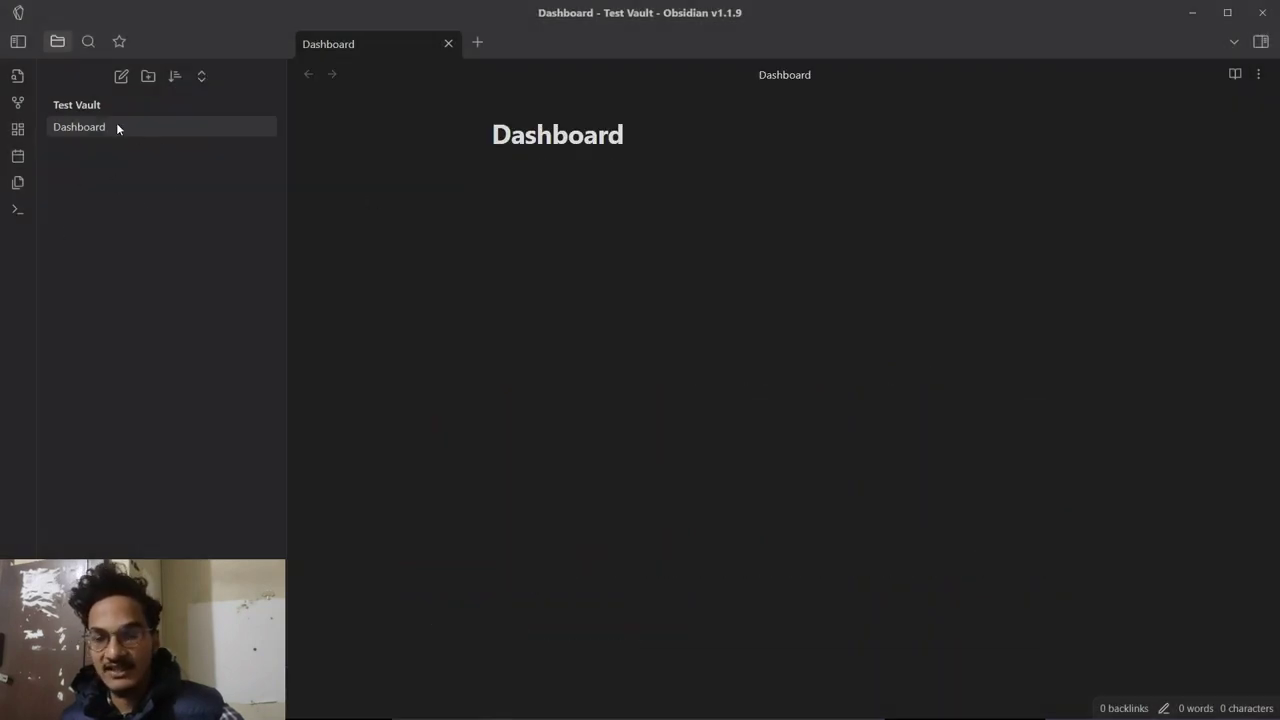
# Step: Add a frontmatter block with an empty banner field to the Dashboard note
pyautogui.click(592, 190)
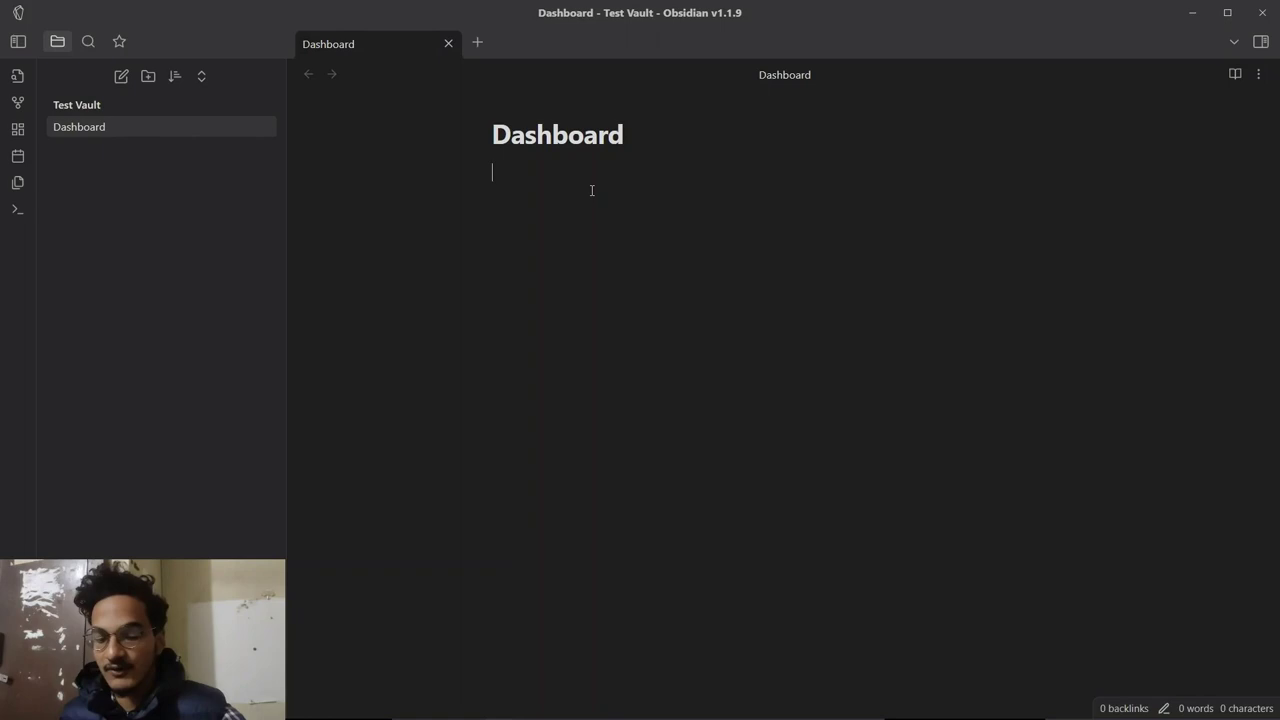
pyautogui.write('---')
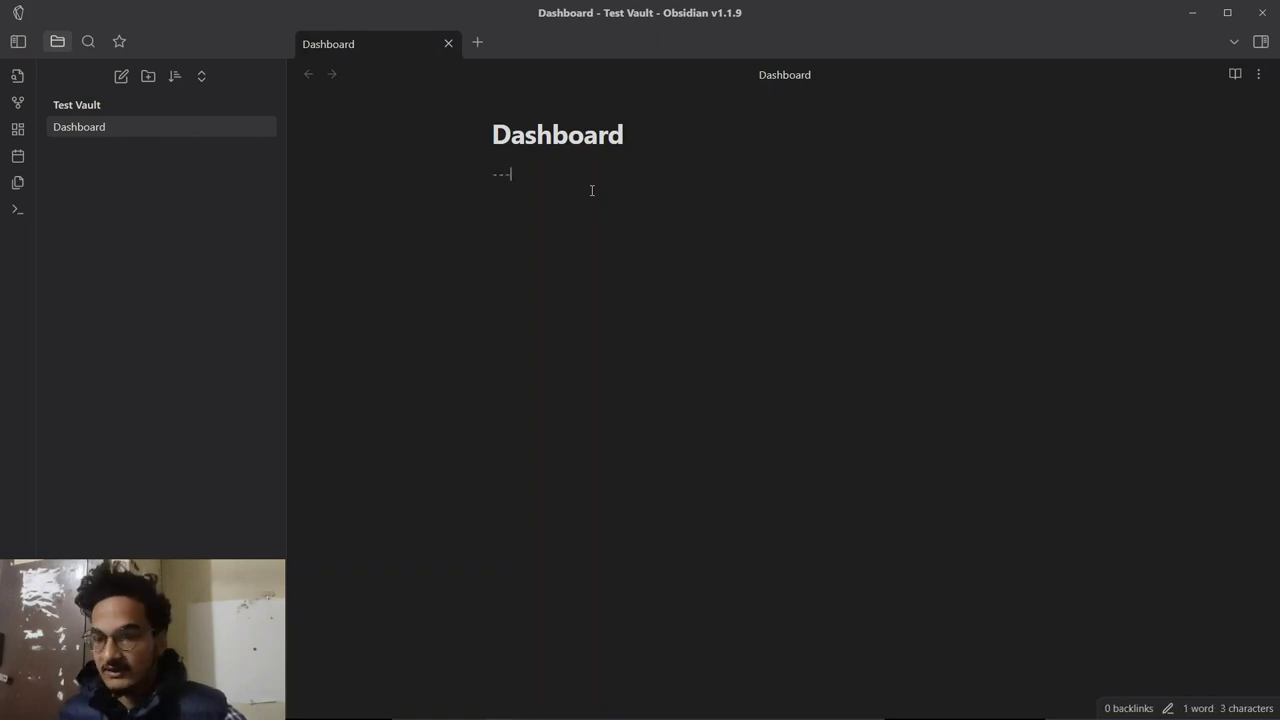
pyautogui.press('Return')
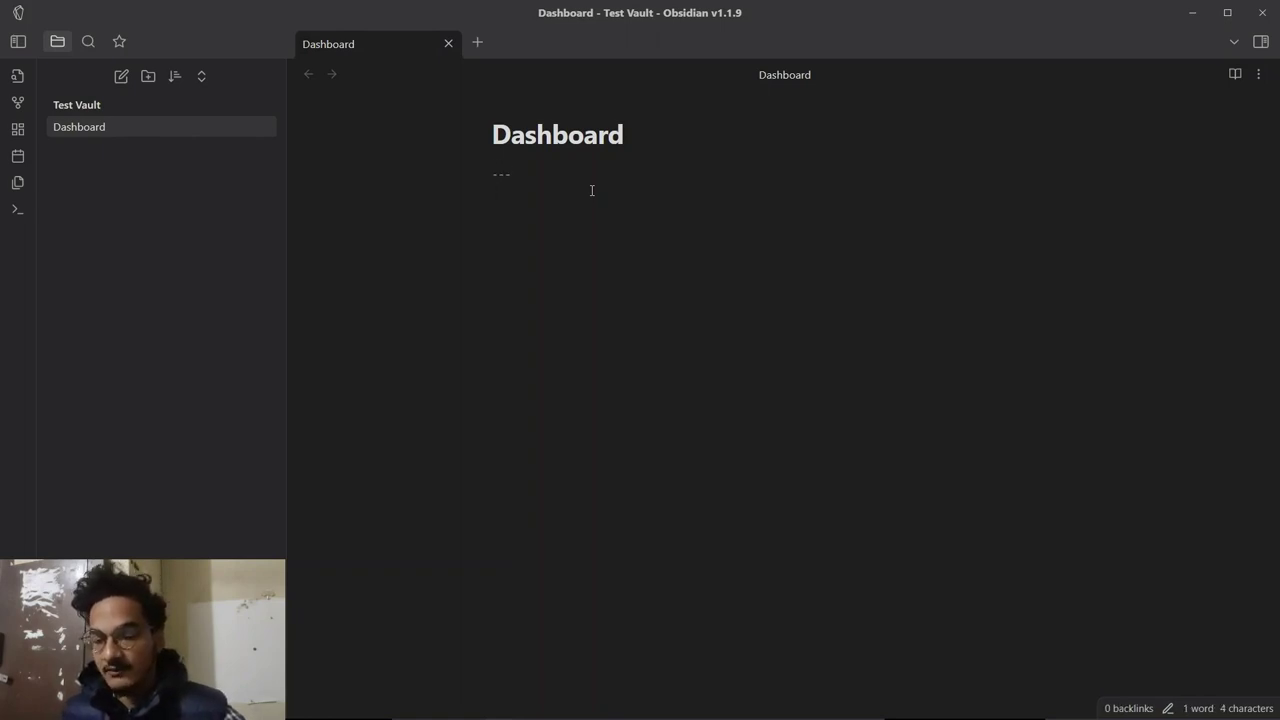
pyautogui.write('banner:')
pyautogui.press('Return')
pyautogui.write('---')
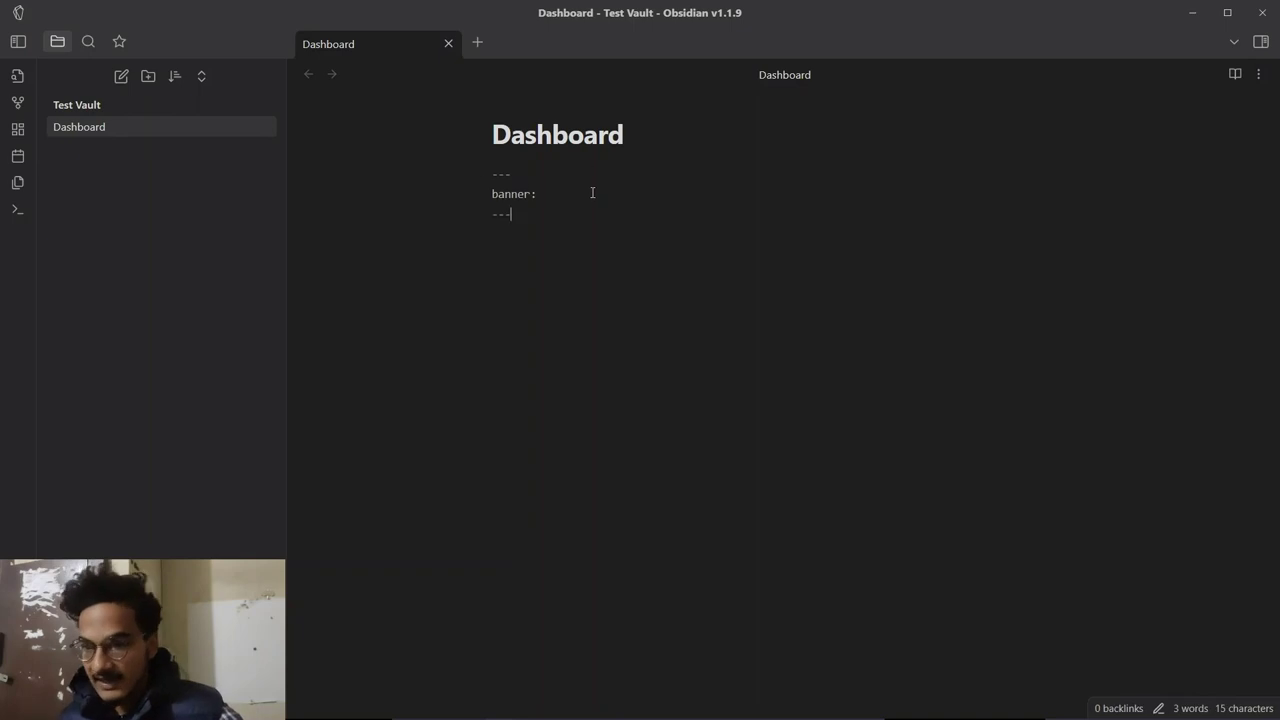
# Step: Use the link of the filigree sunset image from Discord's Midjourney daily-theme channel as the Dashboard note's banner value and show the note in reading view
pyautogui.moveTo(675, 708)
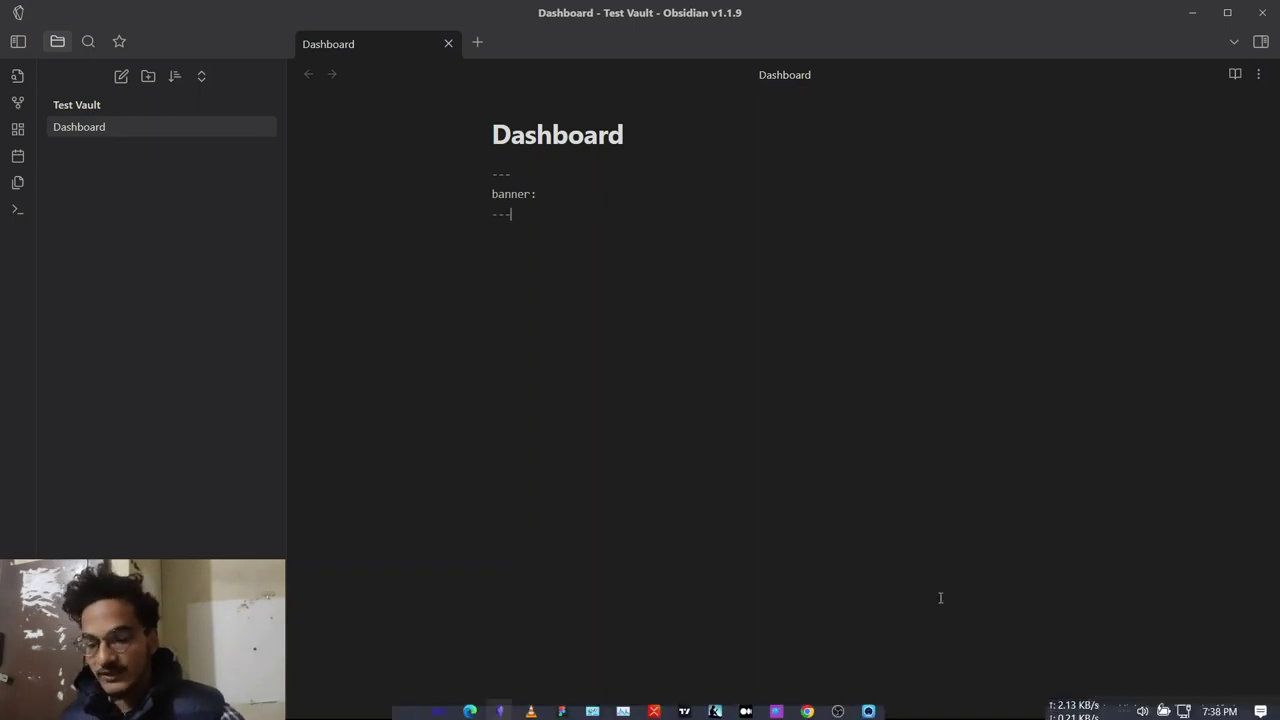
pyautogui.hotkey('alt', 'space')
pyautogui.write('disco')
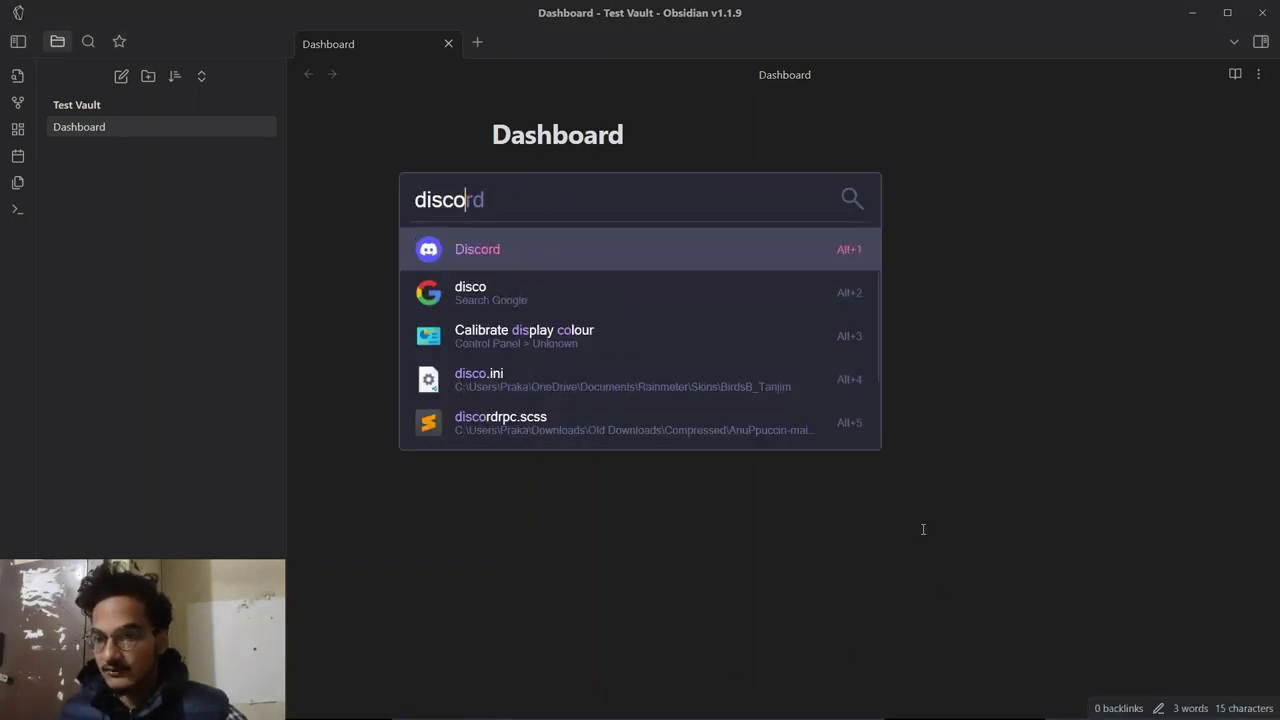
pyautogui.press('Return')
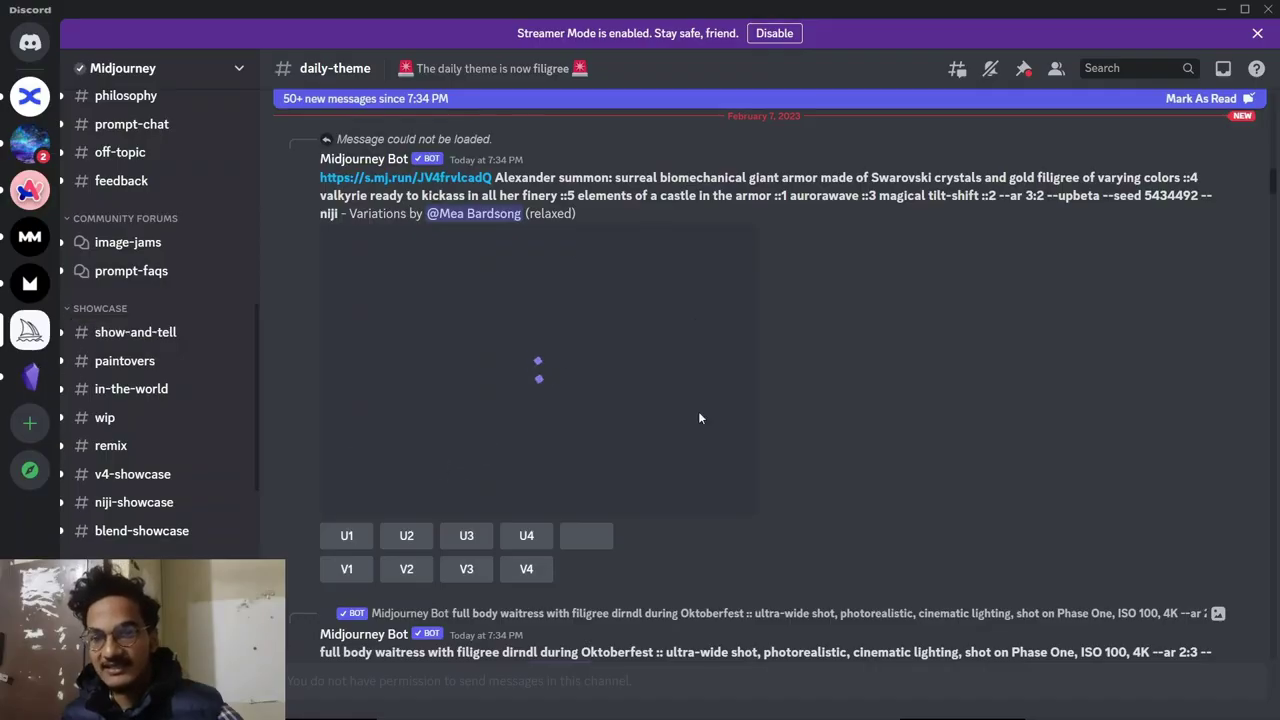
pyautogui.scroll(4, 620, 250)
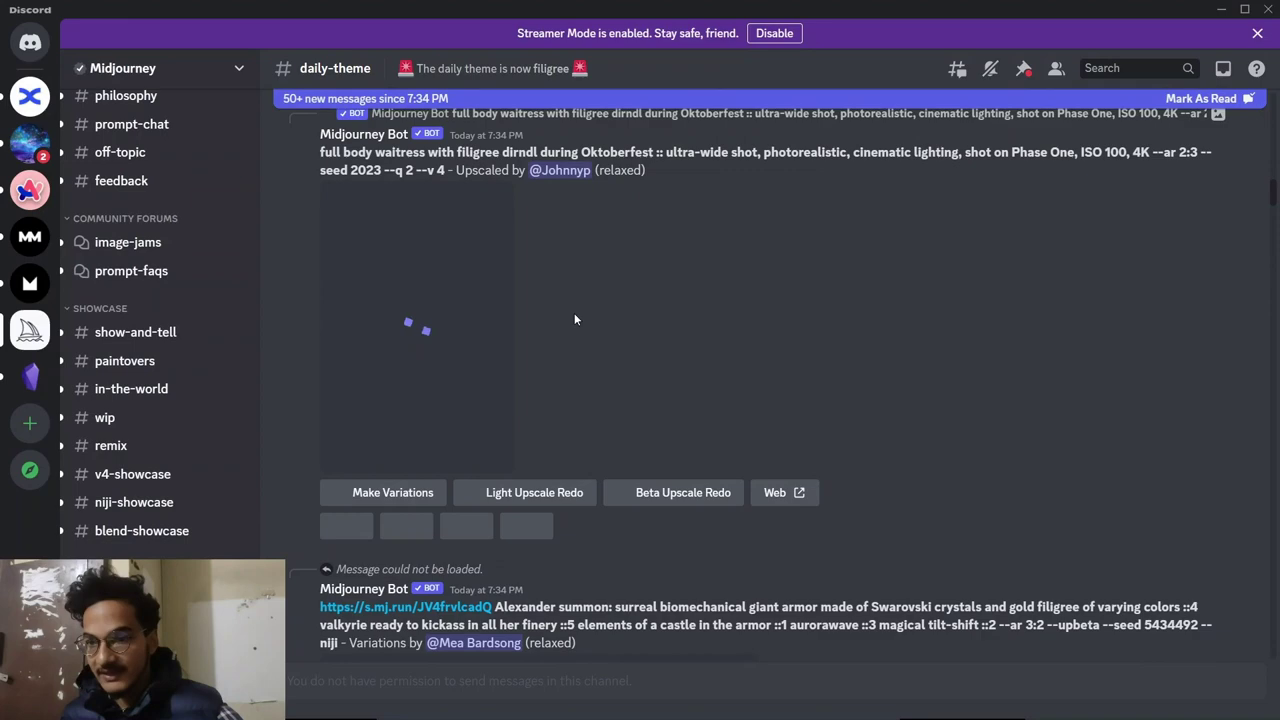
pyautogui.scroll(-6, 614, 370)
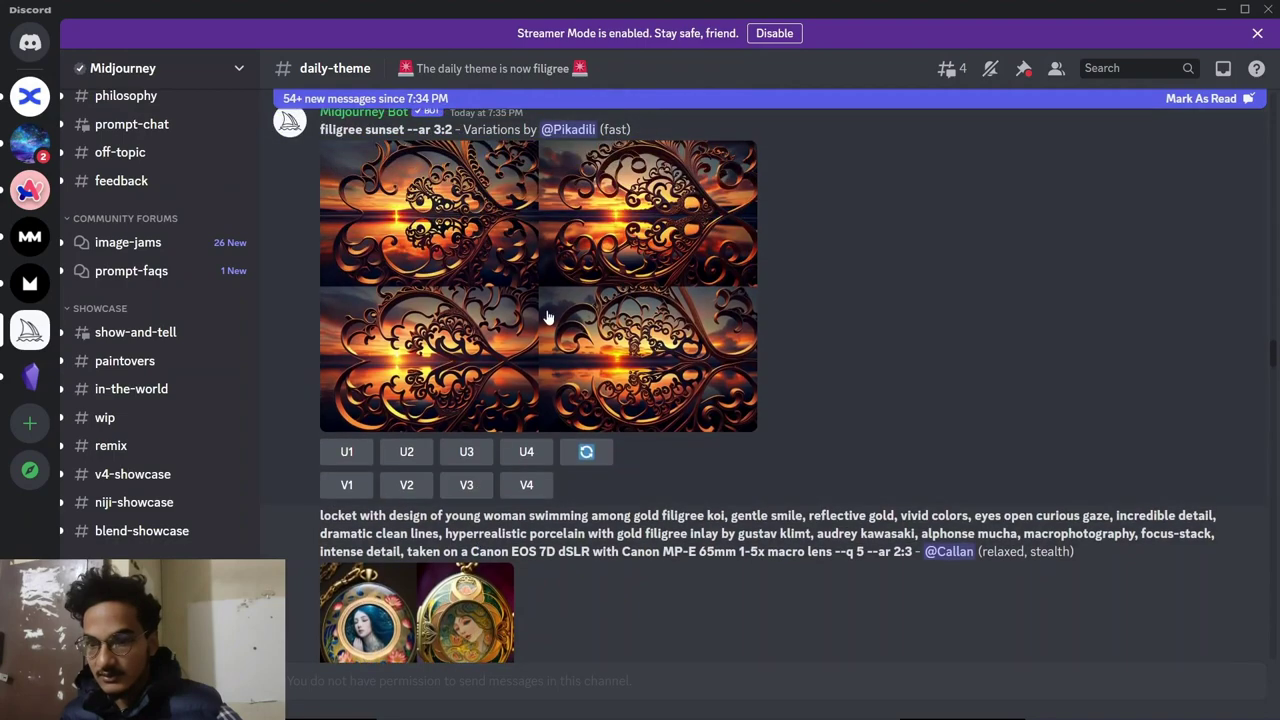
pyautogui.click(542, 283)
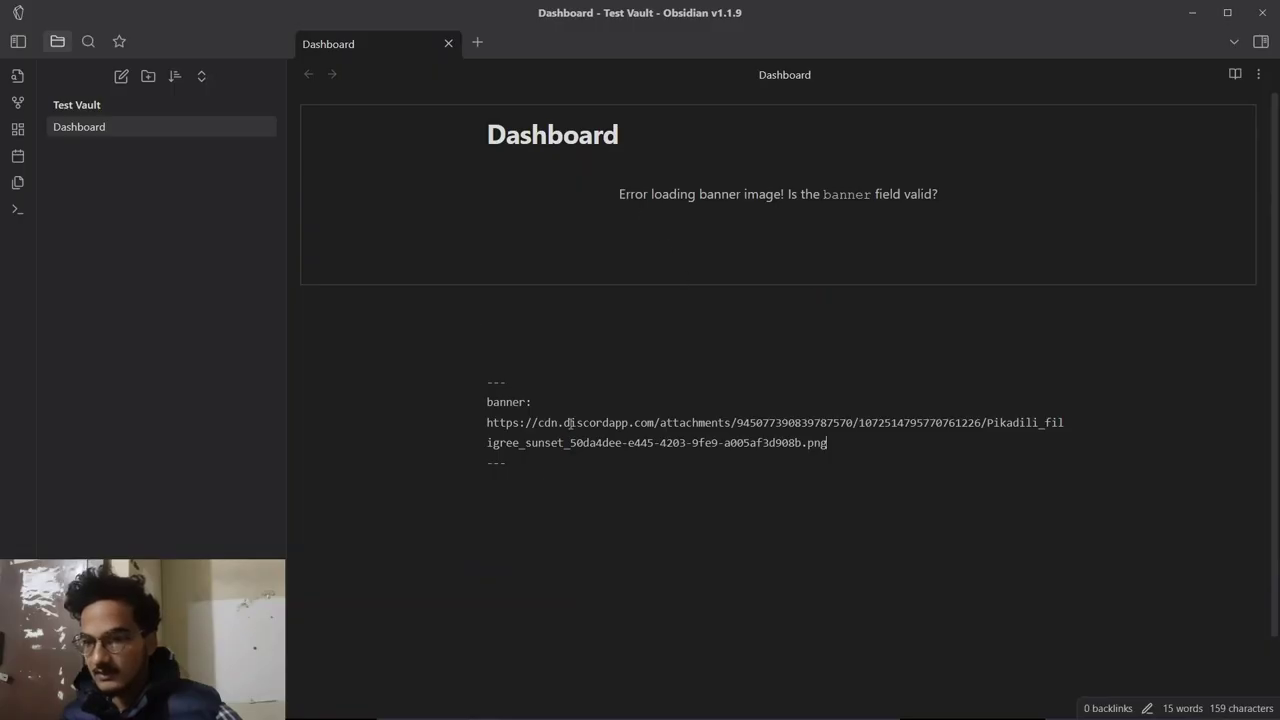
pyautogui.hotkey('ctrl', 'e')
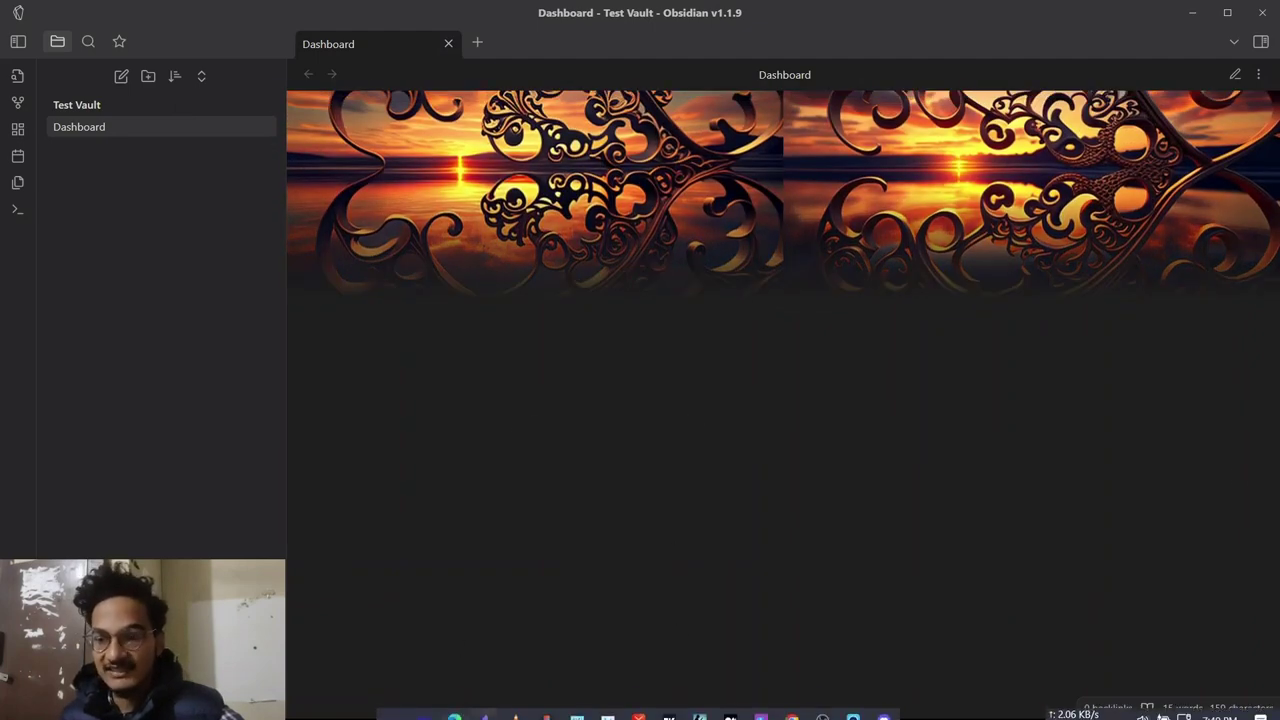
# Step: Switch to the browser and look through the Substack article about building a dashboard
pyautogui.click(455, 708)
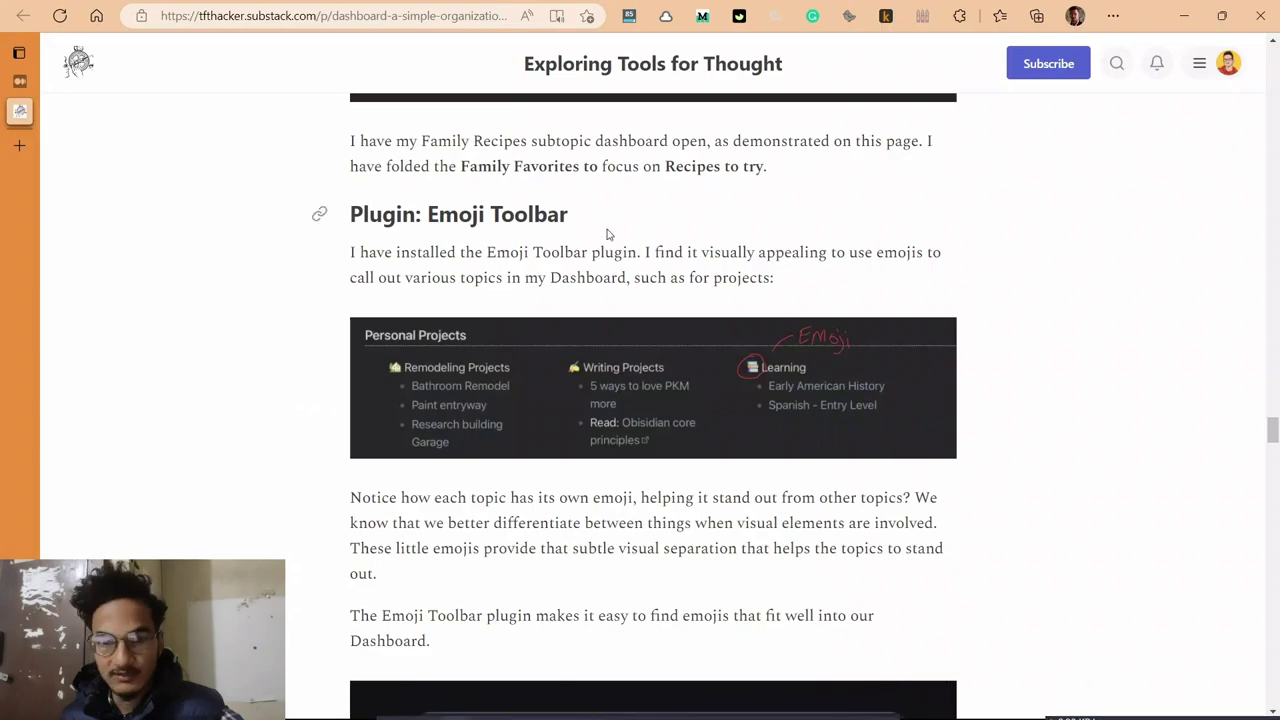
pyautogui.moveTo(1273, 430); pyautogui.dragTo(1277, 290)
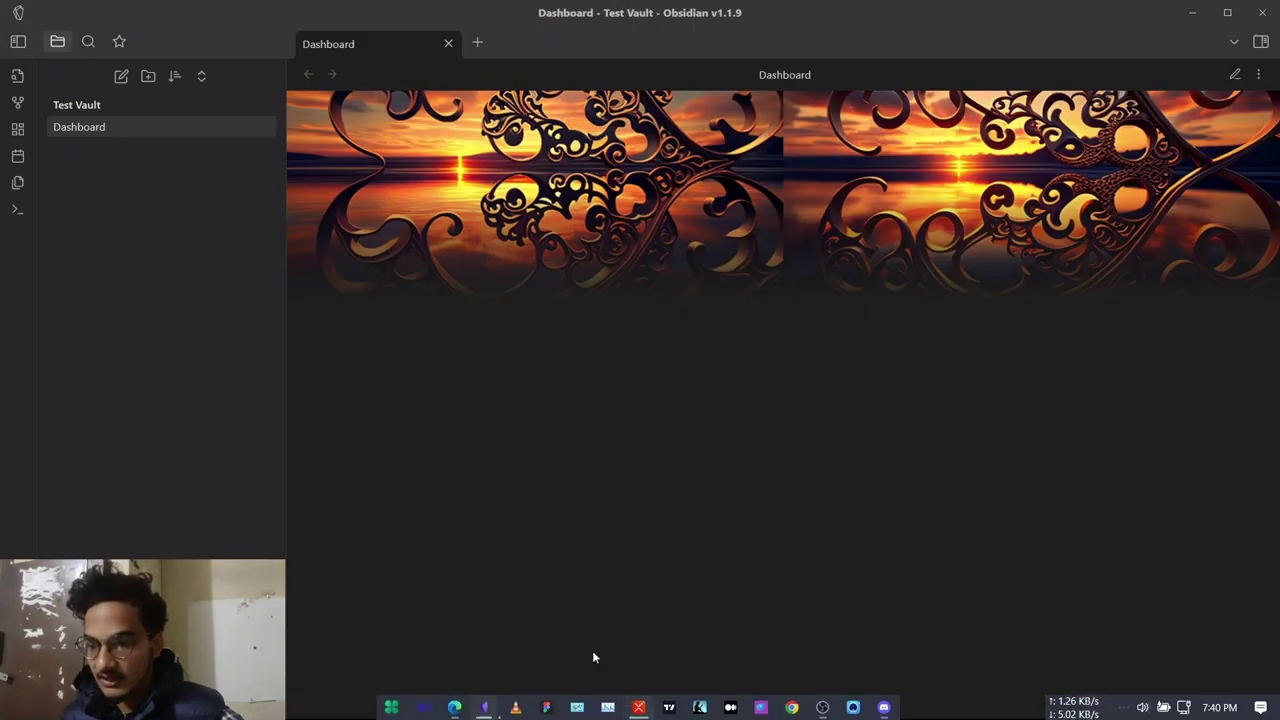
# Step: Switch to the Second-Brain vault and open its CSS snippets folder from the appearance settings
pyautogui.moveTo(495, 710)
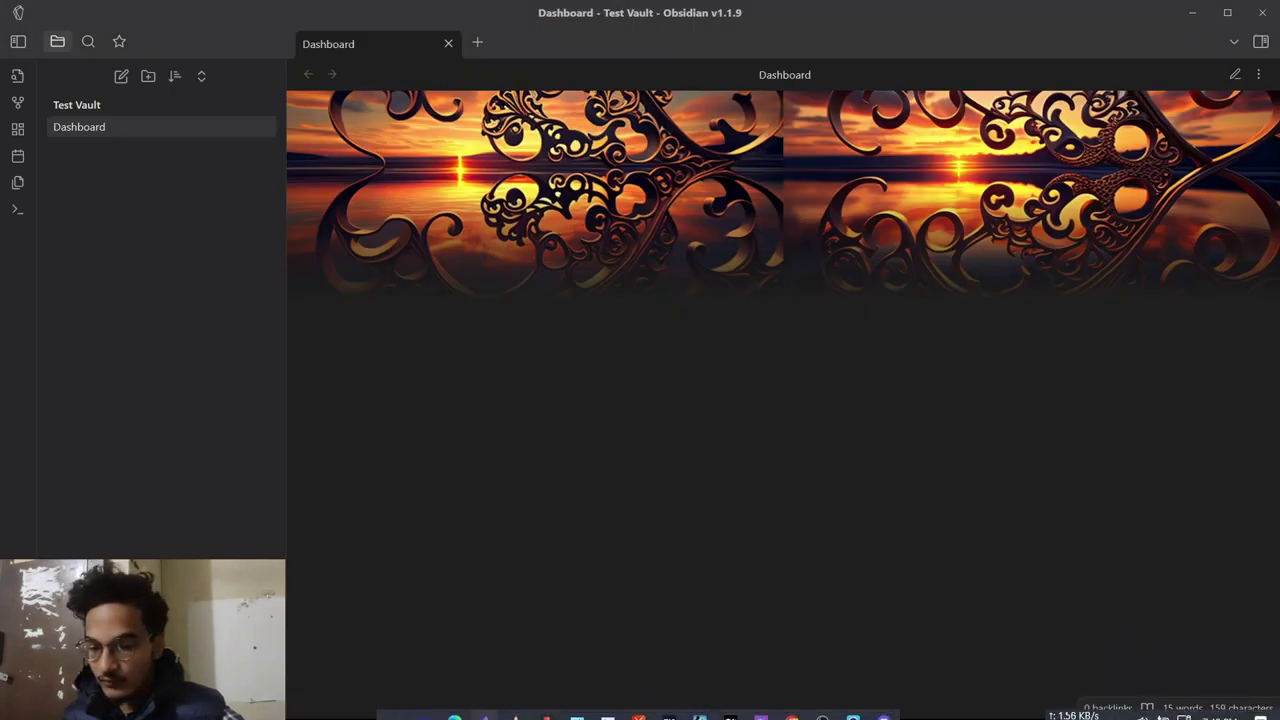
pyautogui.click(430, 648)
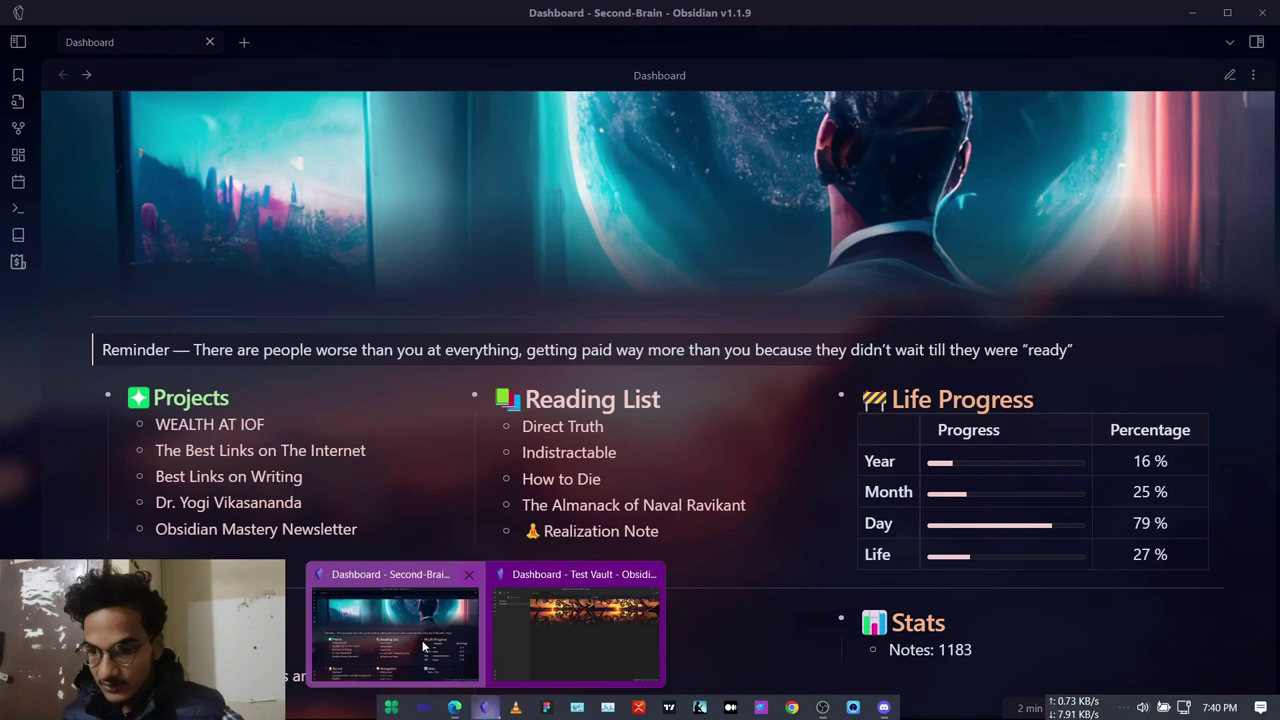
pyautogui.hotkey('ctrl', ',')
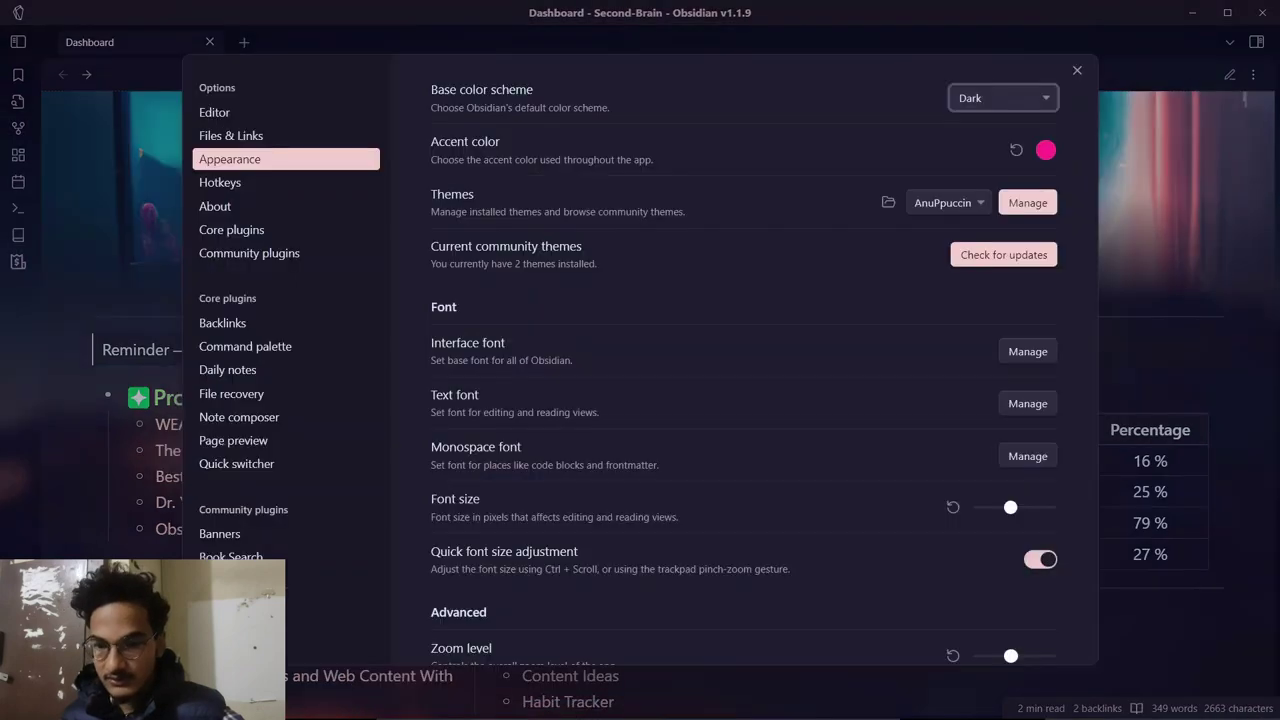
pyautogui.scroll(-6, 755, 509)
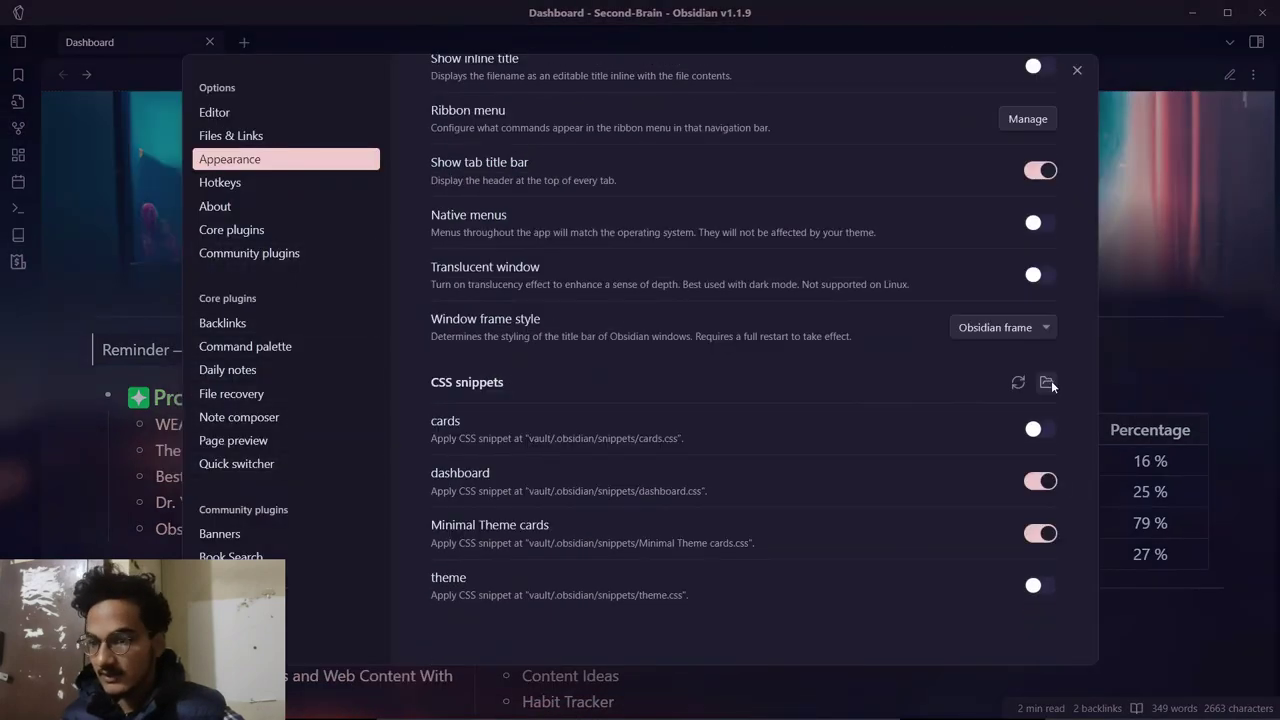
pyautogui.click(1047, 382)
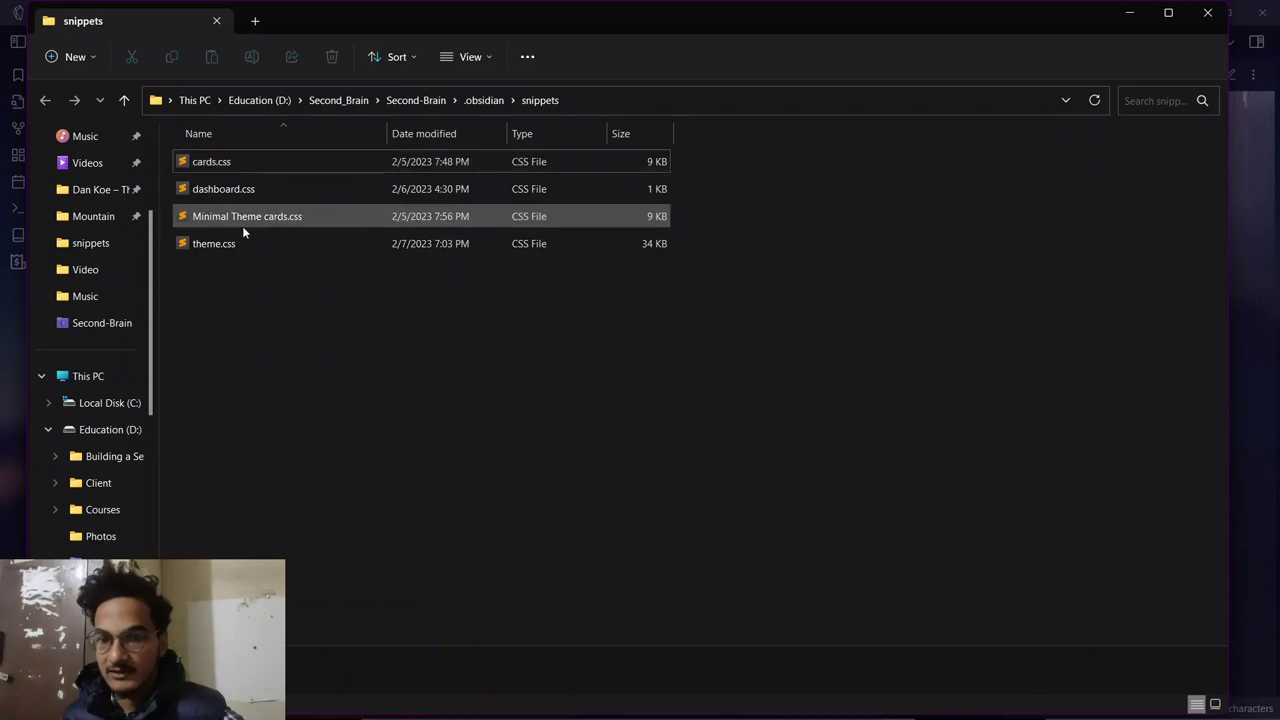
# Step: Copy the dashboard.css file from the Second-Brain snippets folder, close the folder and return to the Test Vault
pyautogui.click(241, 192)
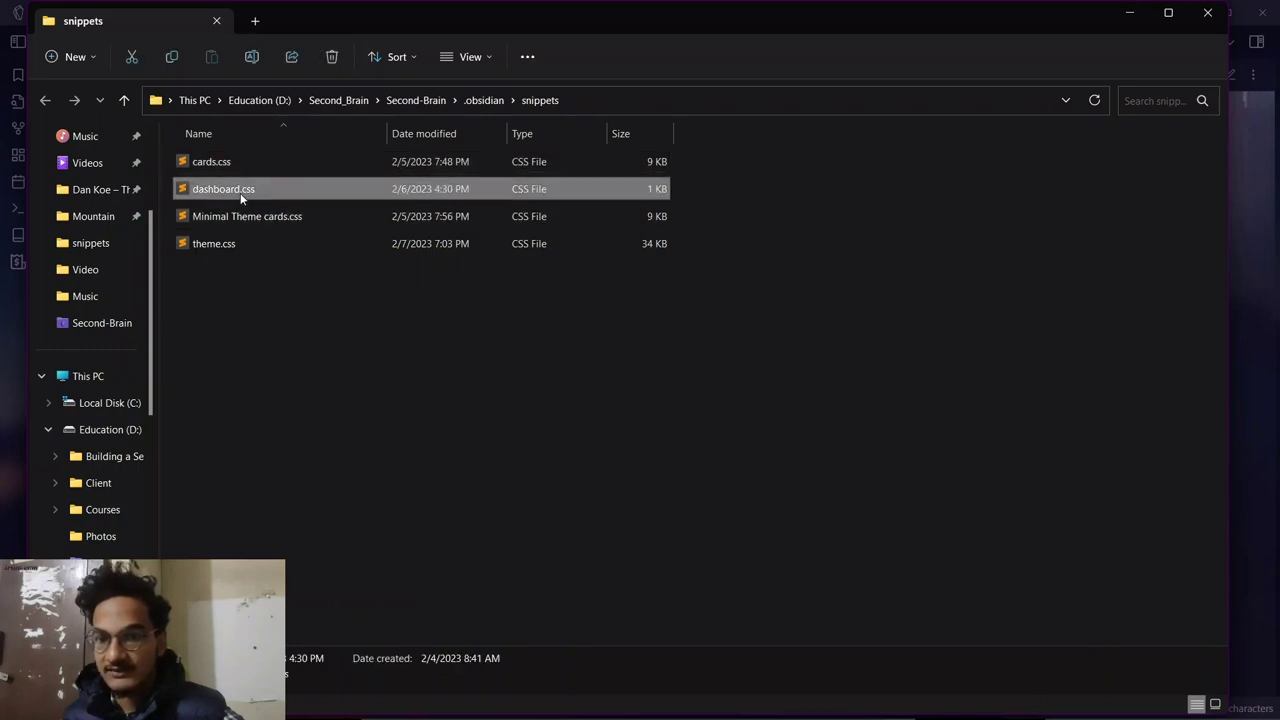
pyautogui.rightClick(241, 198)
pyautogui.click(305, 463)
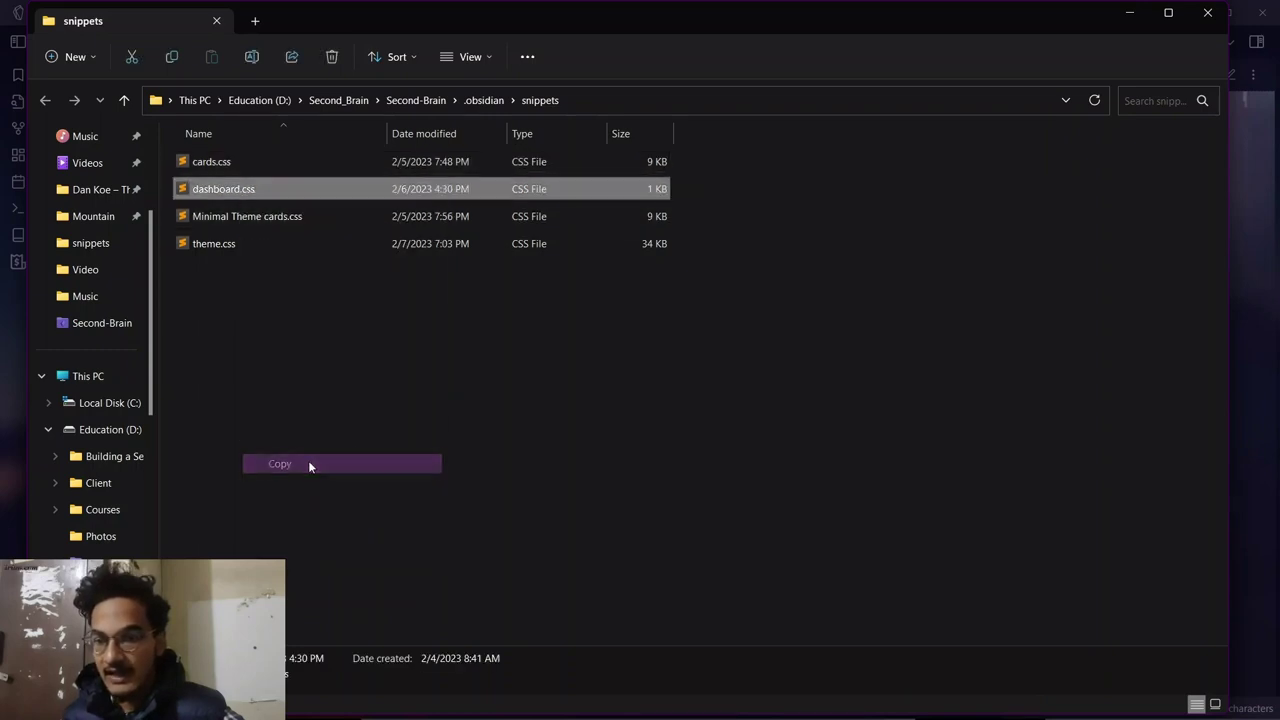
pyautogui.click(1208, 15)
pyautogui.press('Escape')
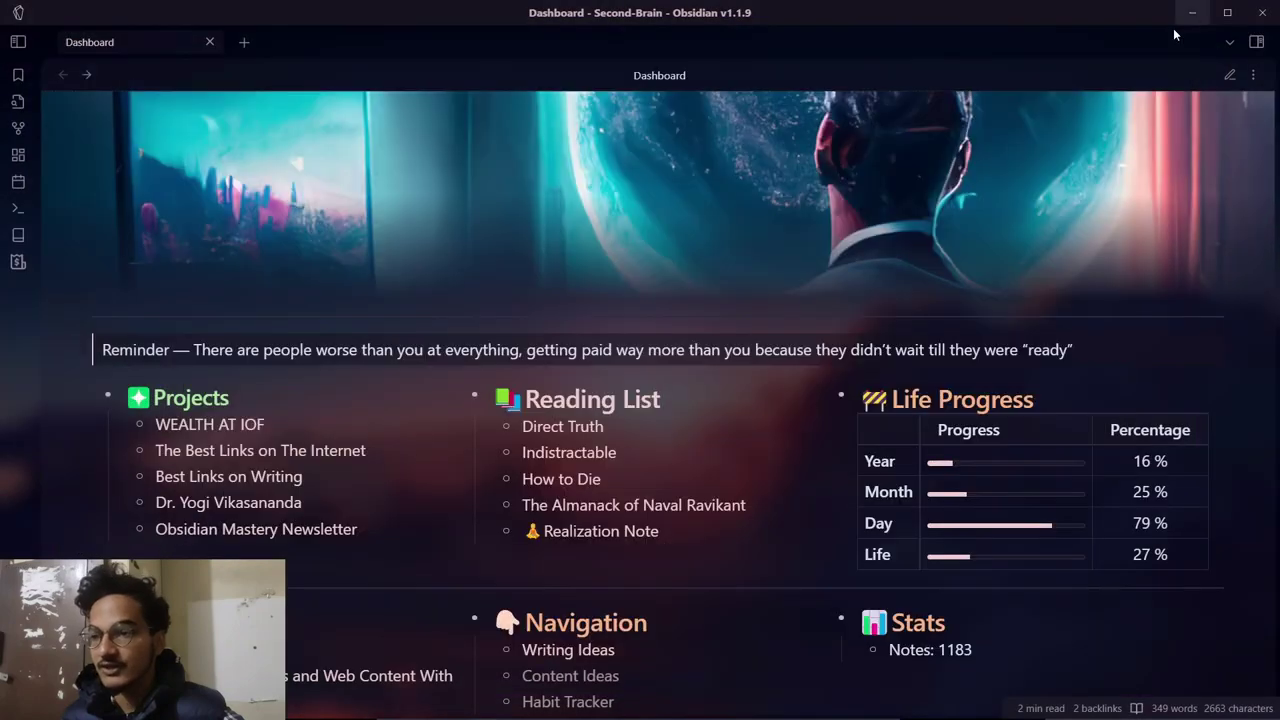
pyautogui.click(1192, 12)
# Step: Open the Test Vault's CSS snippets folder from the appearance settings and paste dashboard.css into it
pyautogui.hotkey('ctrl', ',')
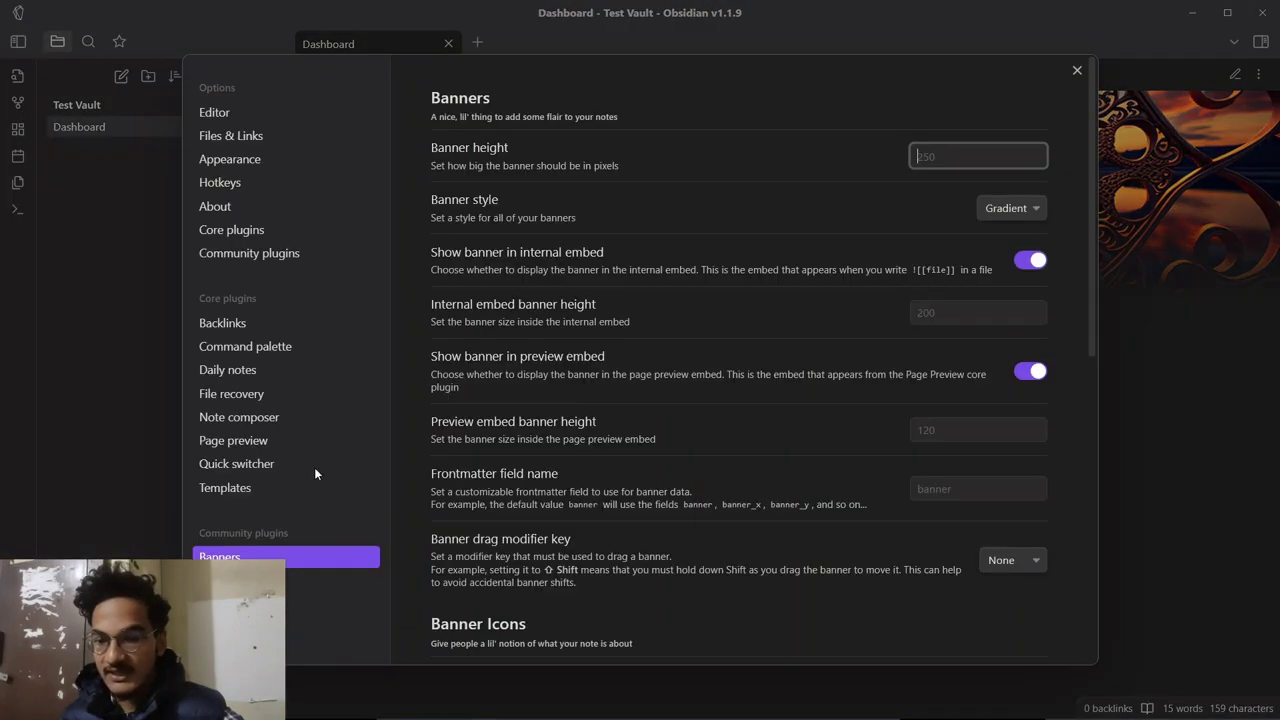
pyautogui.click(262, 167)
pyautogui.scroll(-5, 950, 571)
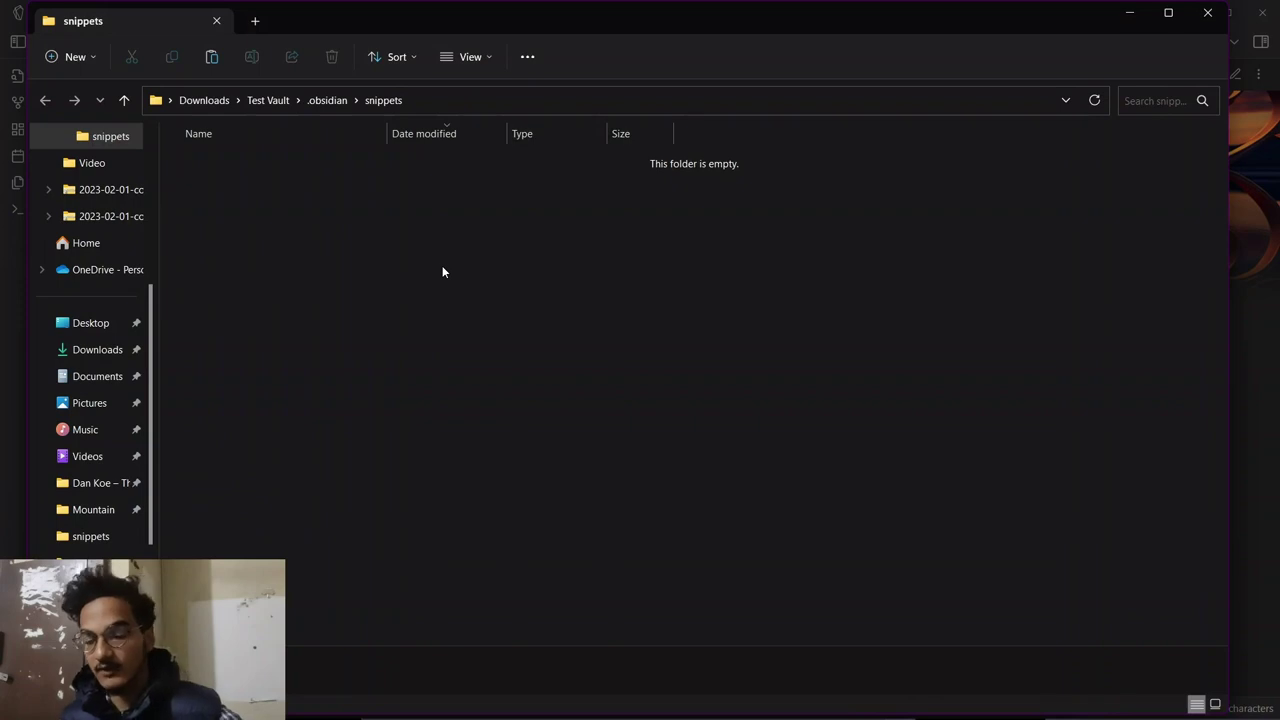
pyautogui.hotkey('ctrl', 'v')
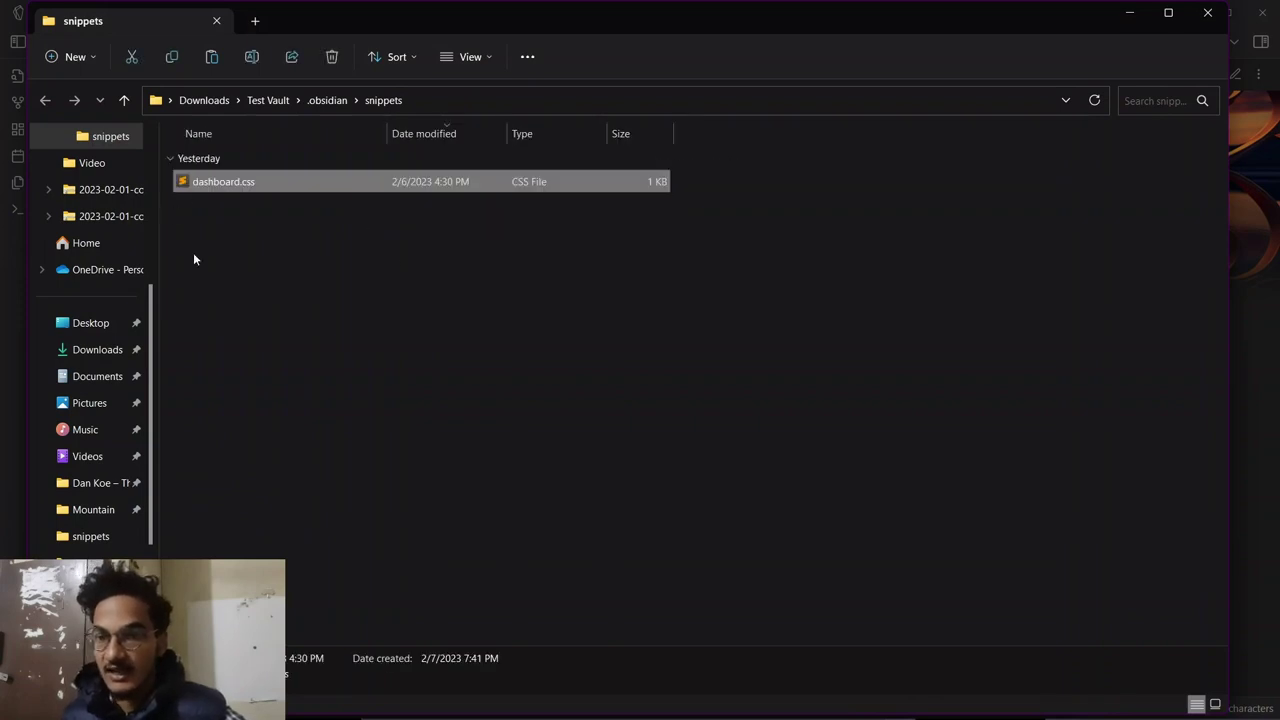
# Step: Reload the Test Vault's CSS snippets, enable the dashboard snippet and close the settings
pyautogui.hotkey('alt', 'Tab')
pyautogui.click(1008, 540)
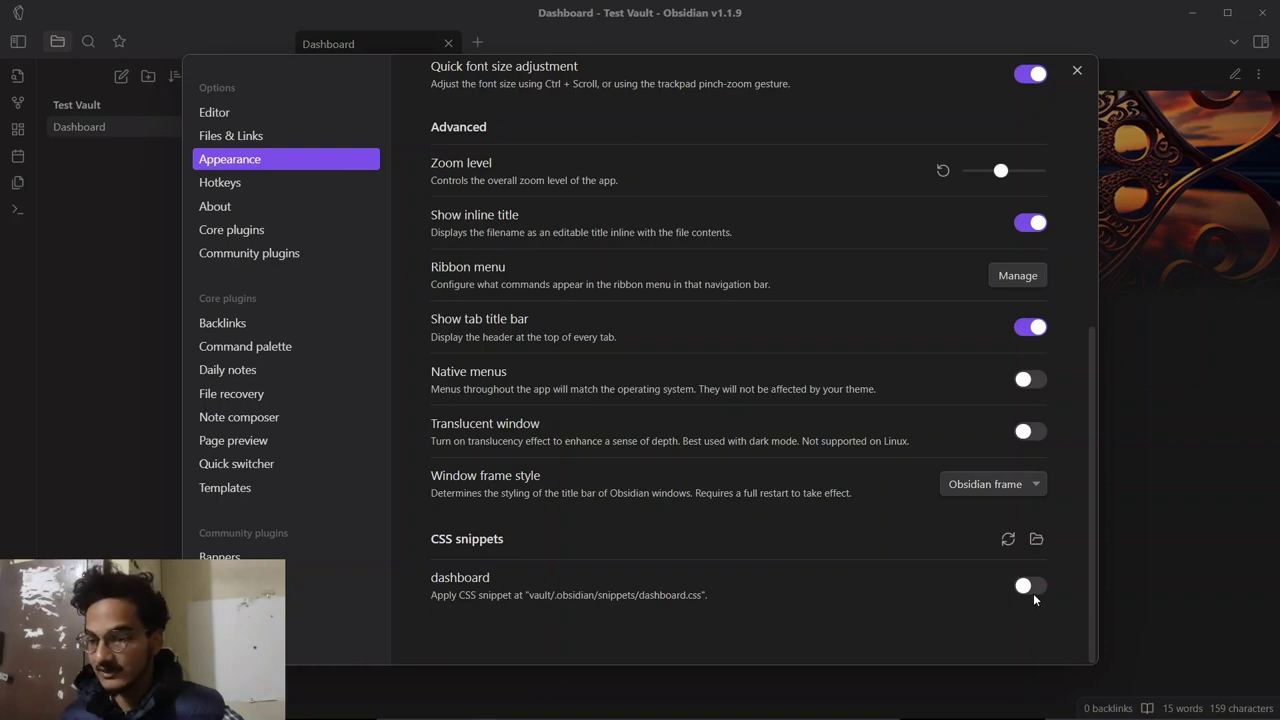
pyautogui.click(1033, 588)
pyautogui.click(1162, 470)
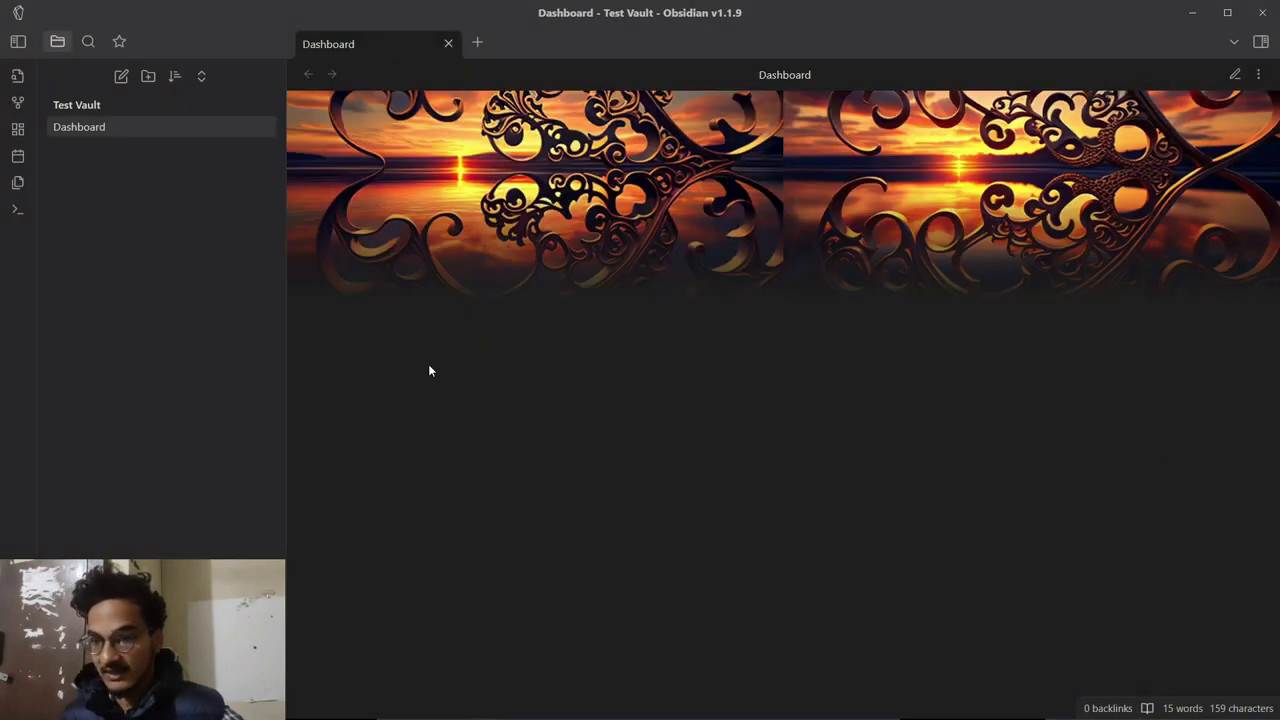
# Step: Add the line "cssclass: dashboard" below banner_y in the Dashboard note's frontmatter
pyautogui.hotkey('ctrl', 'e')
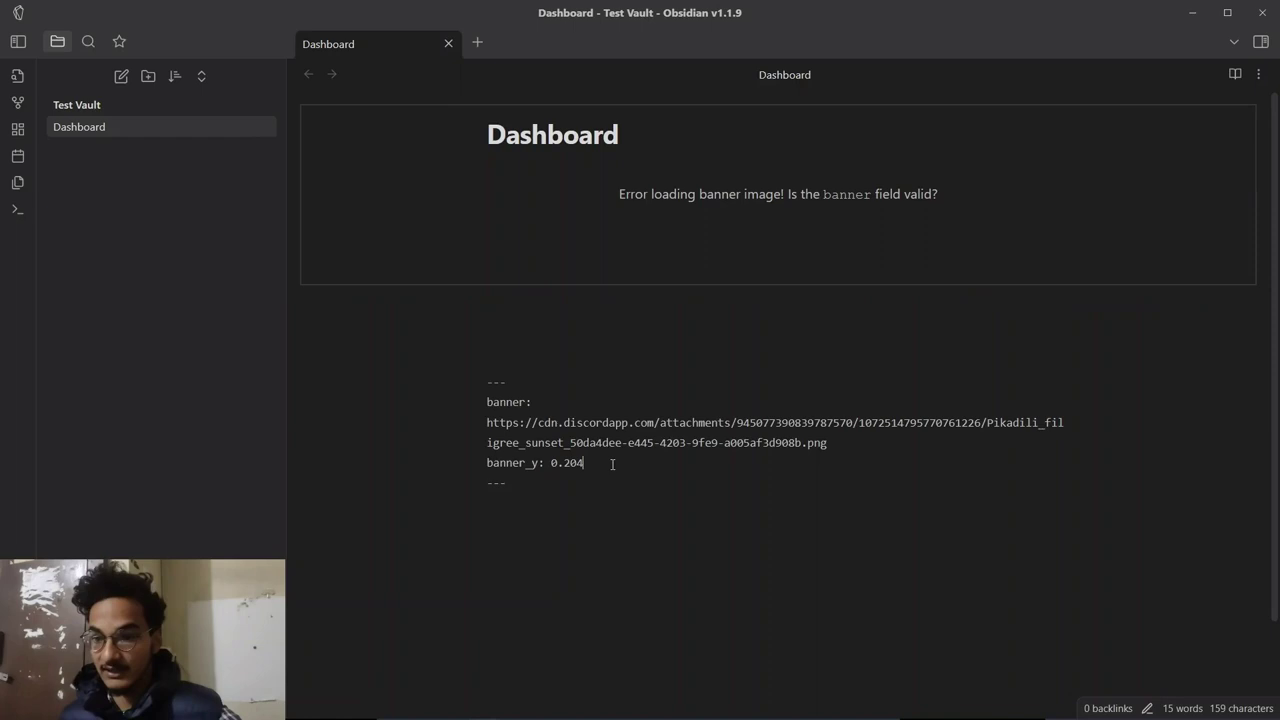
pyautogui.click(612, 463)
pyautogui.press('Return')
pyautogui.write('css')
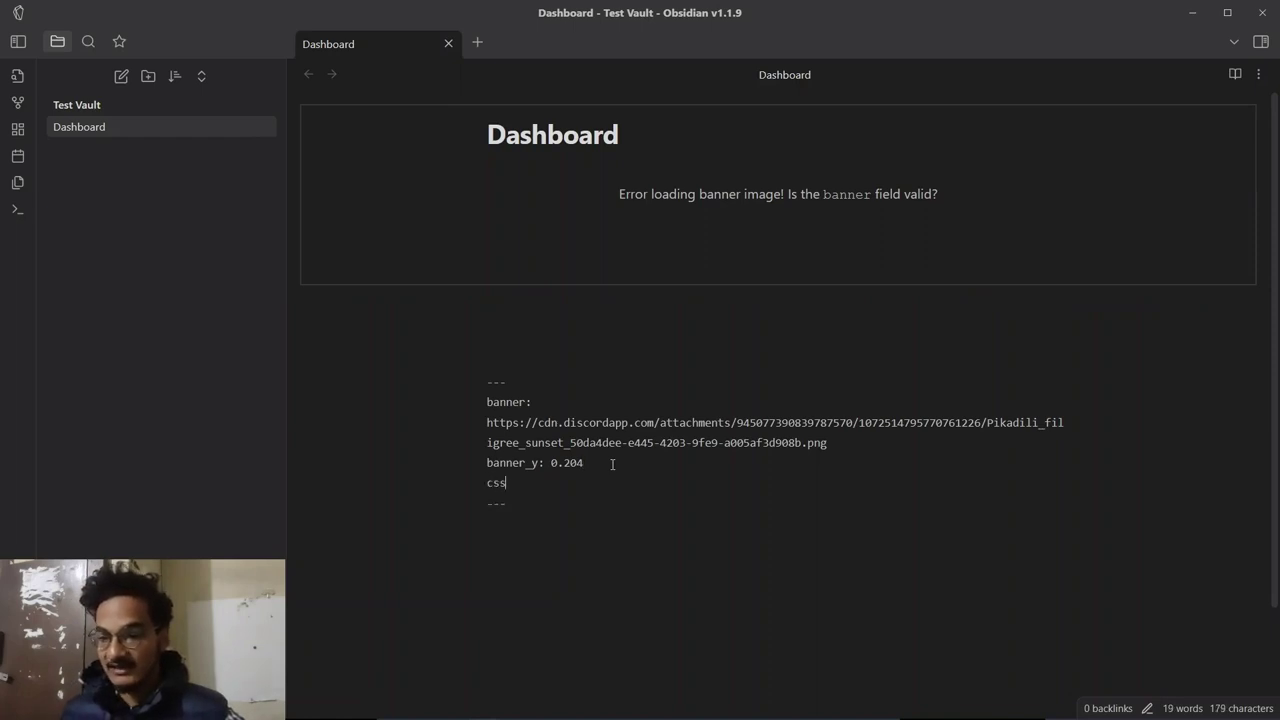
pyautogui.write('class: ')
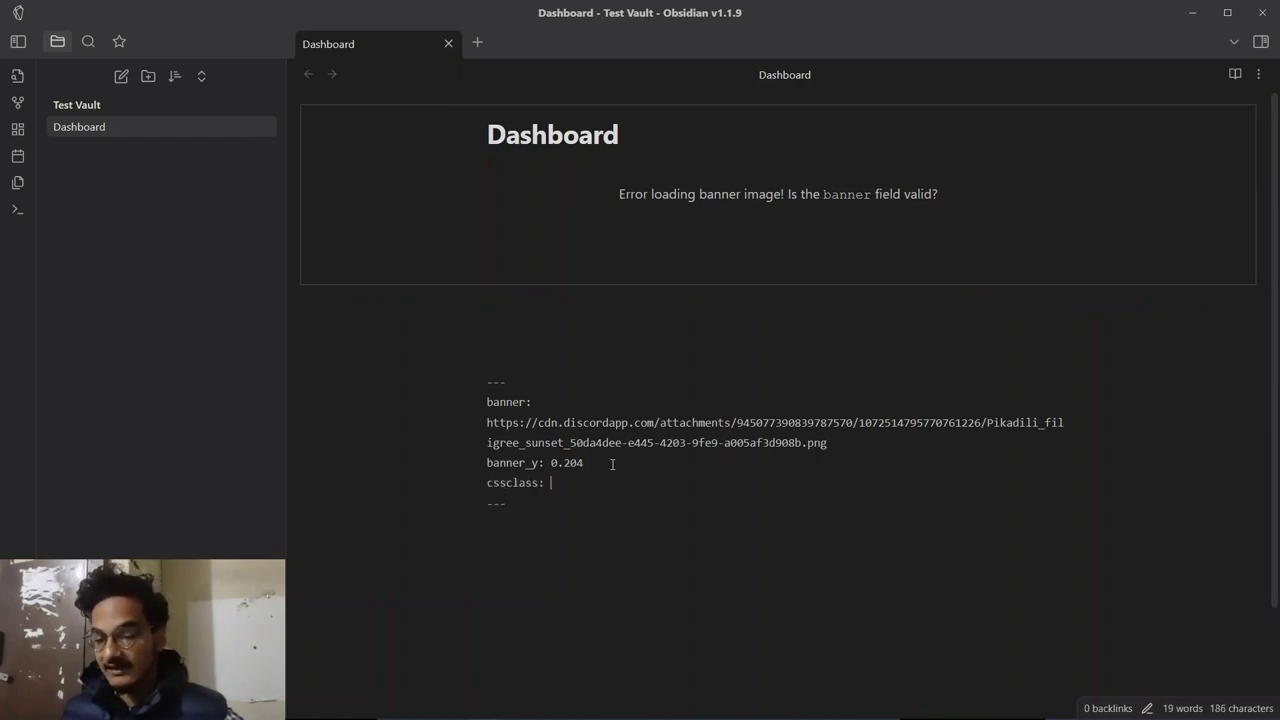
pyautogui.write('das')
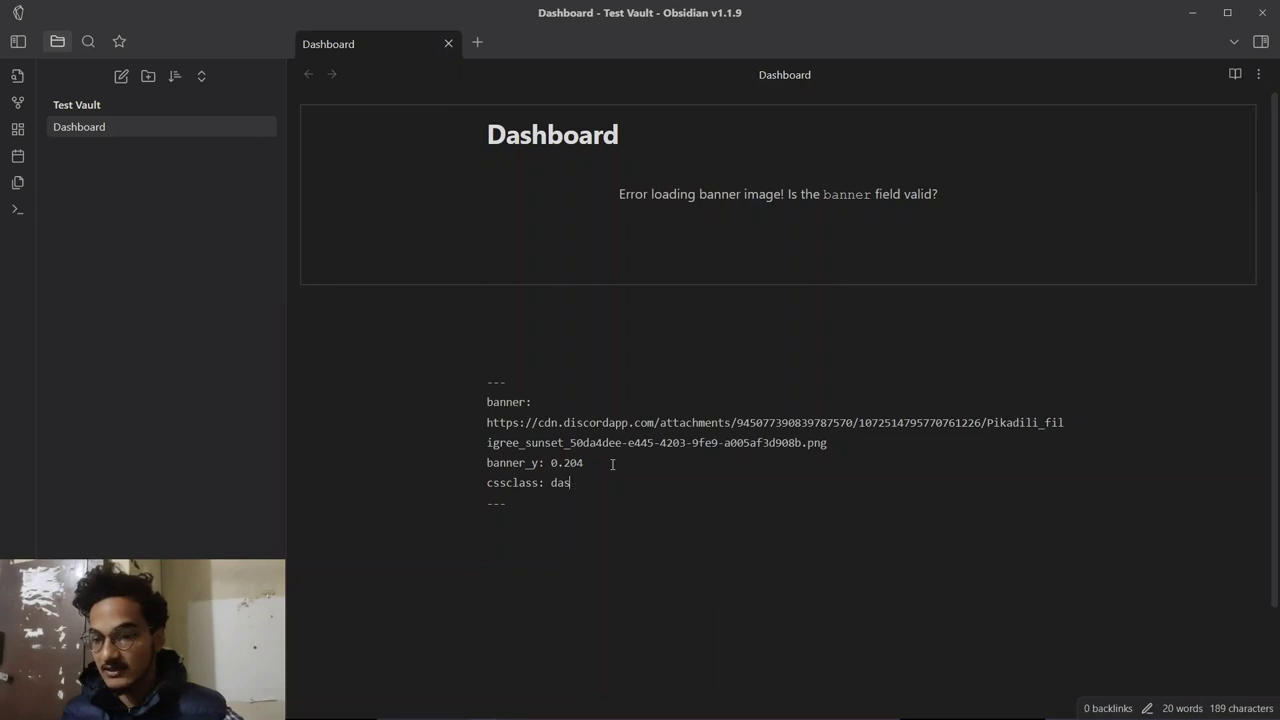
pyautogui.write('hboard')
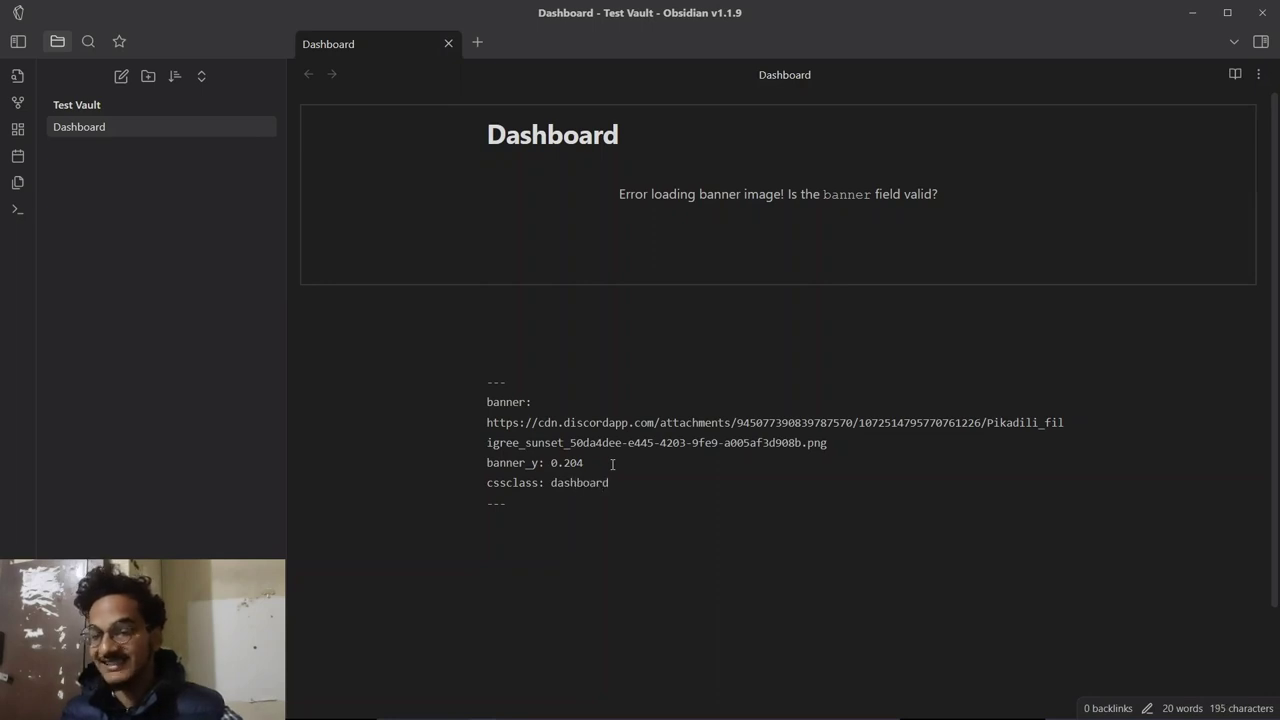
# Step: Below the frontmatter, write nested bullets: Reading List (Why we Sleep, Sapiens, Navalmanack), Journal (Daily, Weekly, Month Note), Recent Files (File 1, 2, 3)
pyautogui.press('Return')
pyautogui.press('Return')
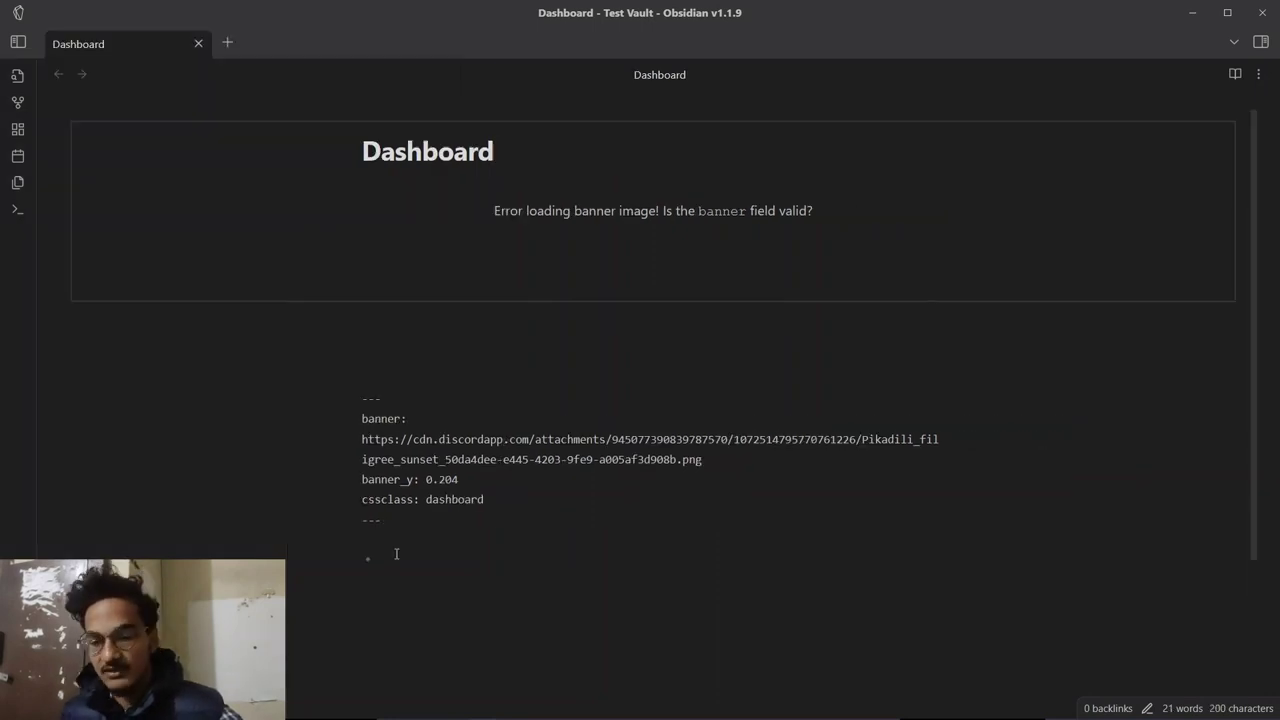
pyautogui.write('Reading List')
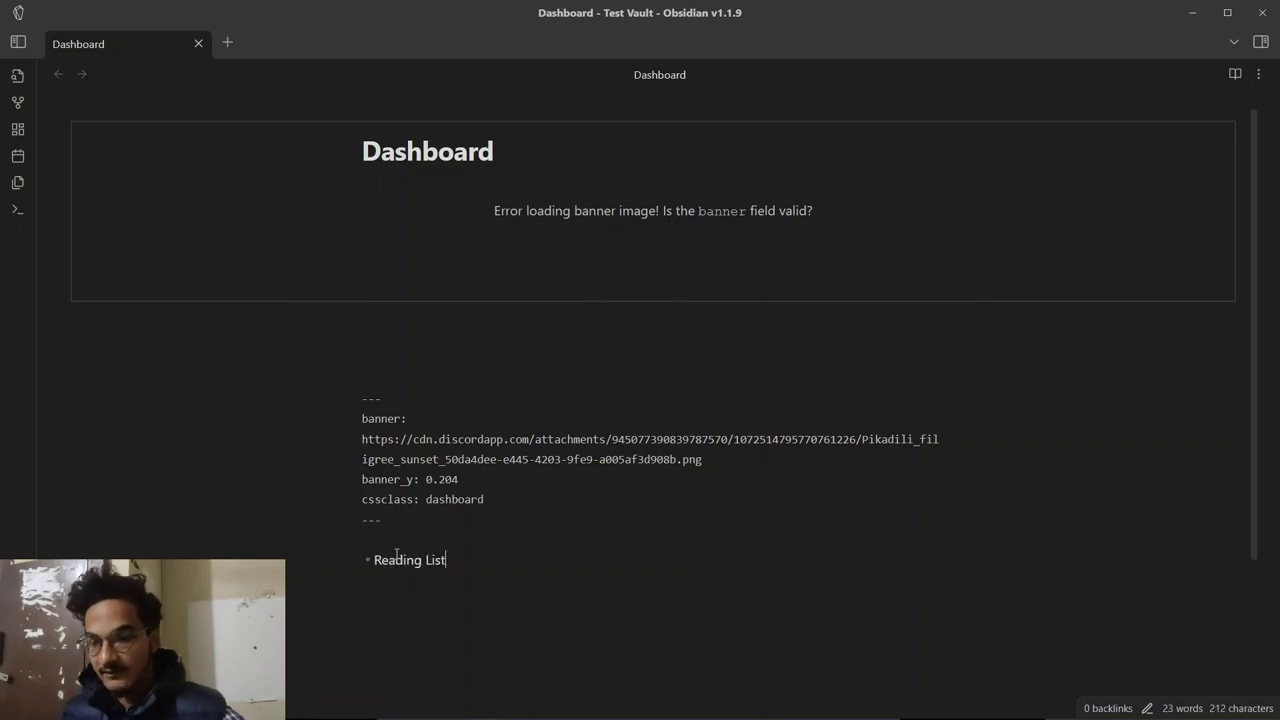
pyautogui.press('Return')
pyautogui.press('Tab')
pyautogui.write('W')
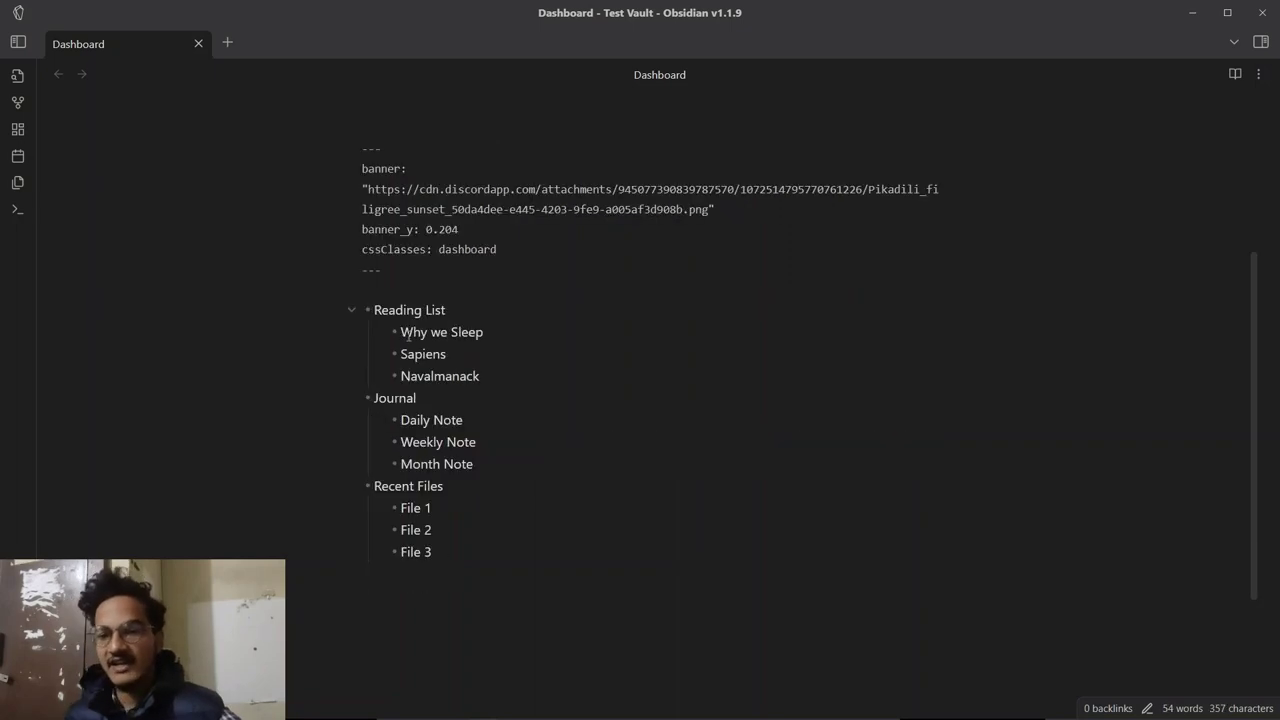
pyautogui.moveTo(412, 310); pyautogui.dragTo(384, 318)
pyautogui.tripleClick(384, 316)
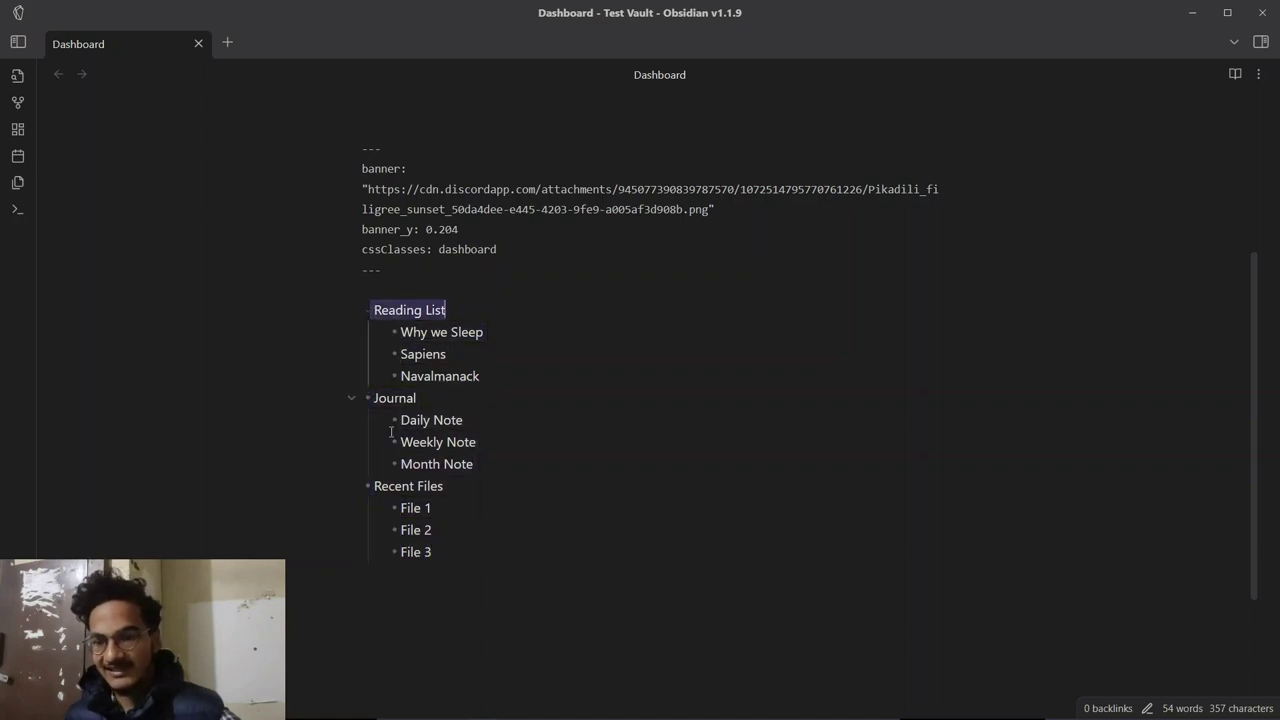
pyautogui.doubleClick(434, 485)
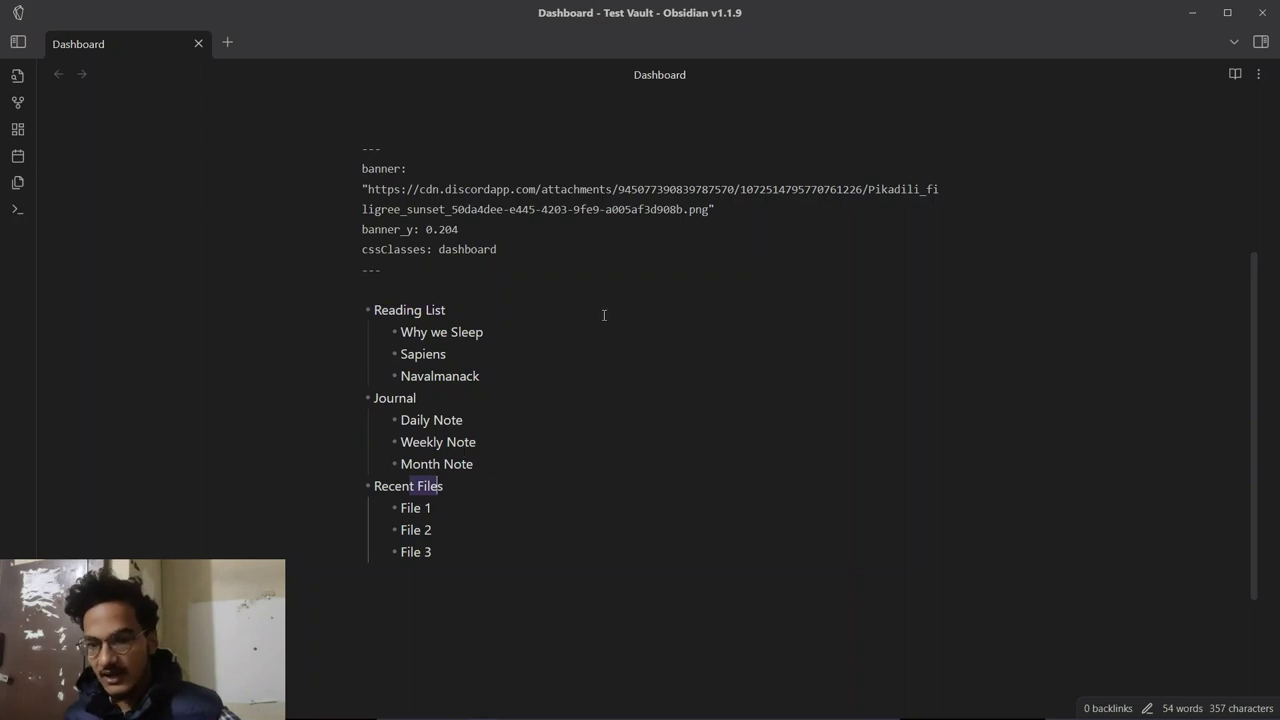
pyautogui.scroll(1, 540, 275)
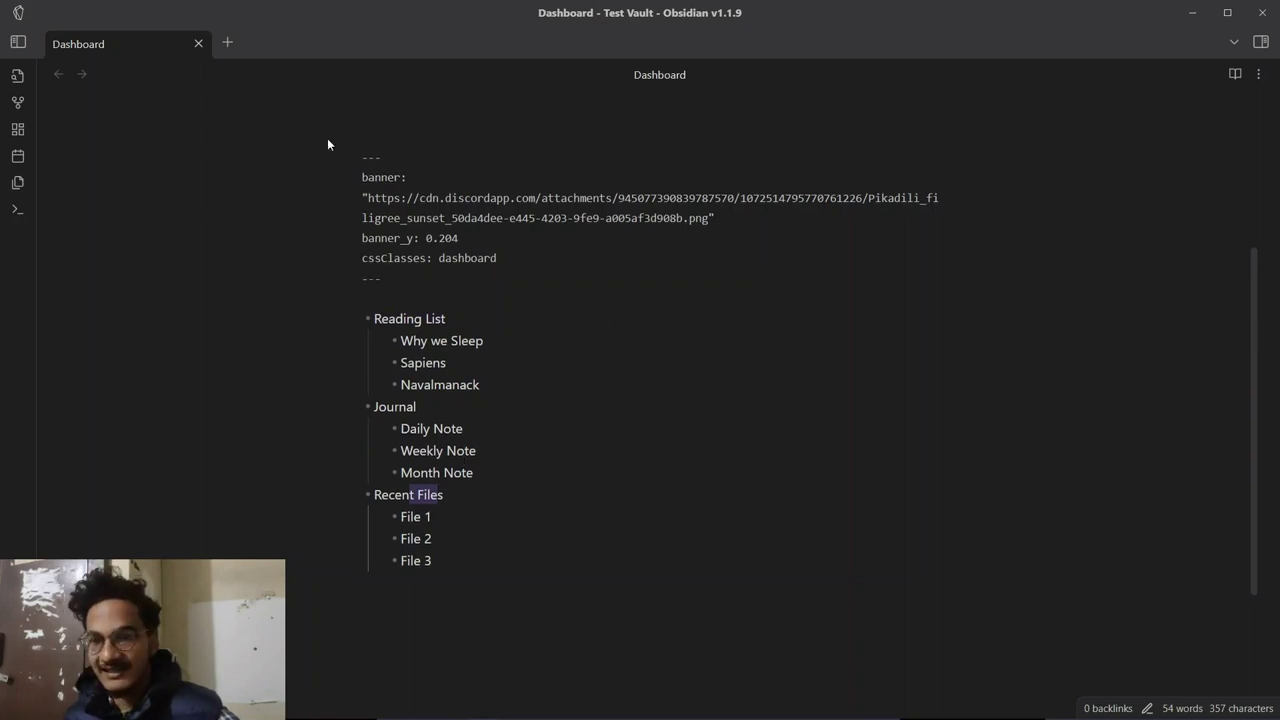
pyautogui.click(257, 514)
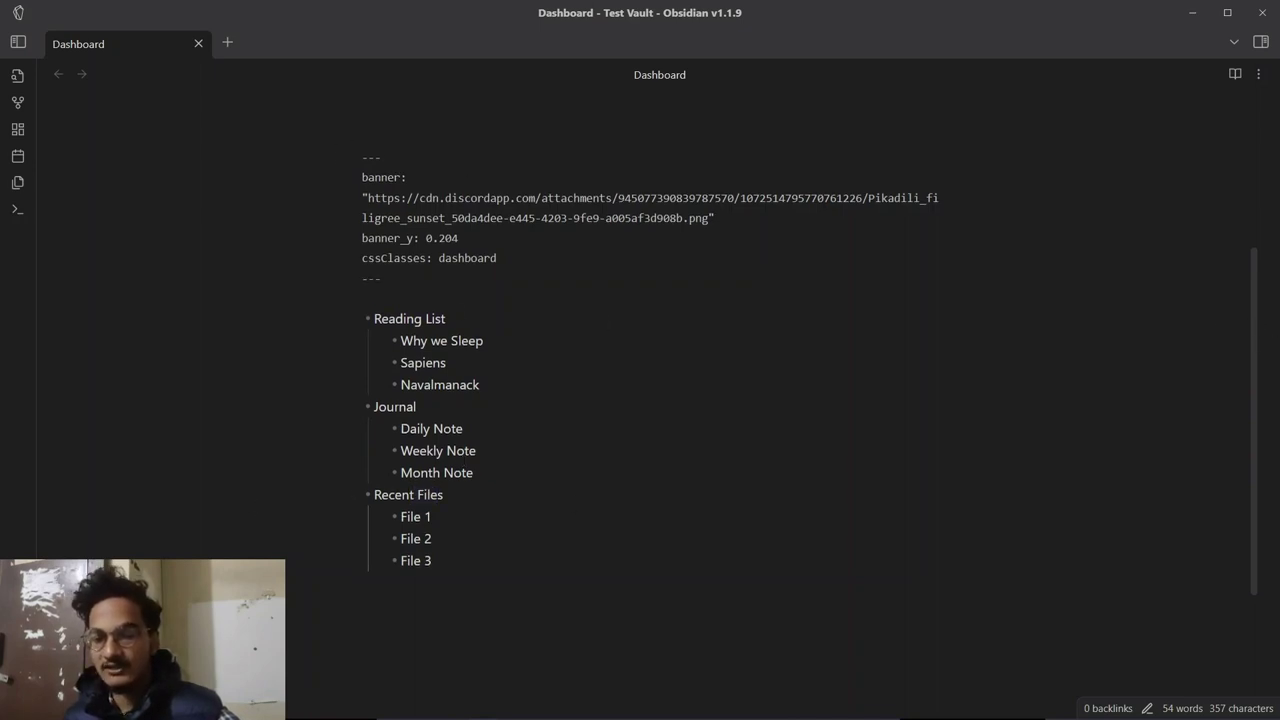
# Step: Turn off Readable line length in the editor settings and show the Dashboard note in reading view
pyautogui.hotkey('ctrl', ',')
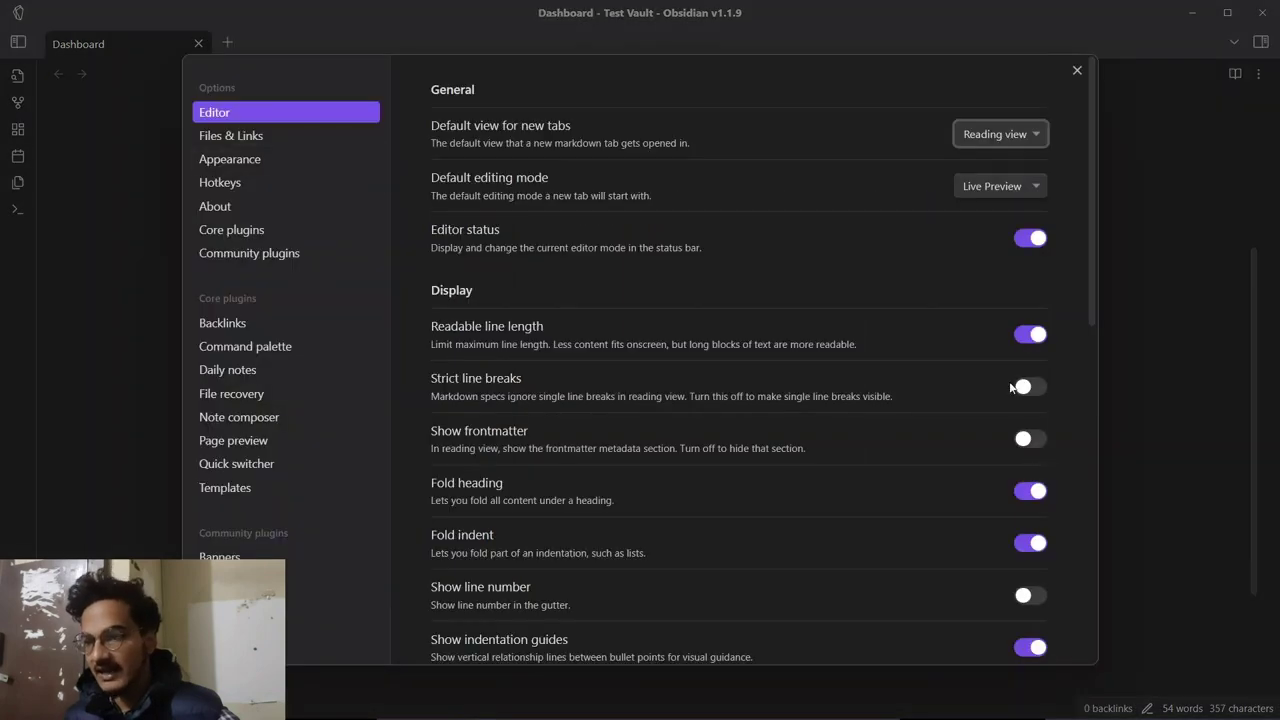
pyautogui.click(1030, 336)
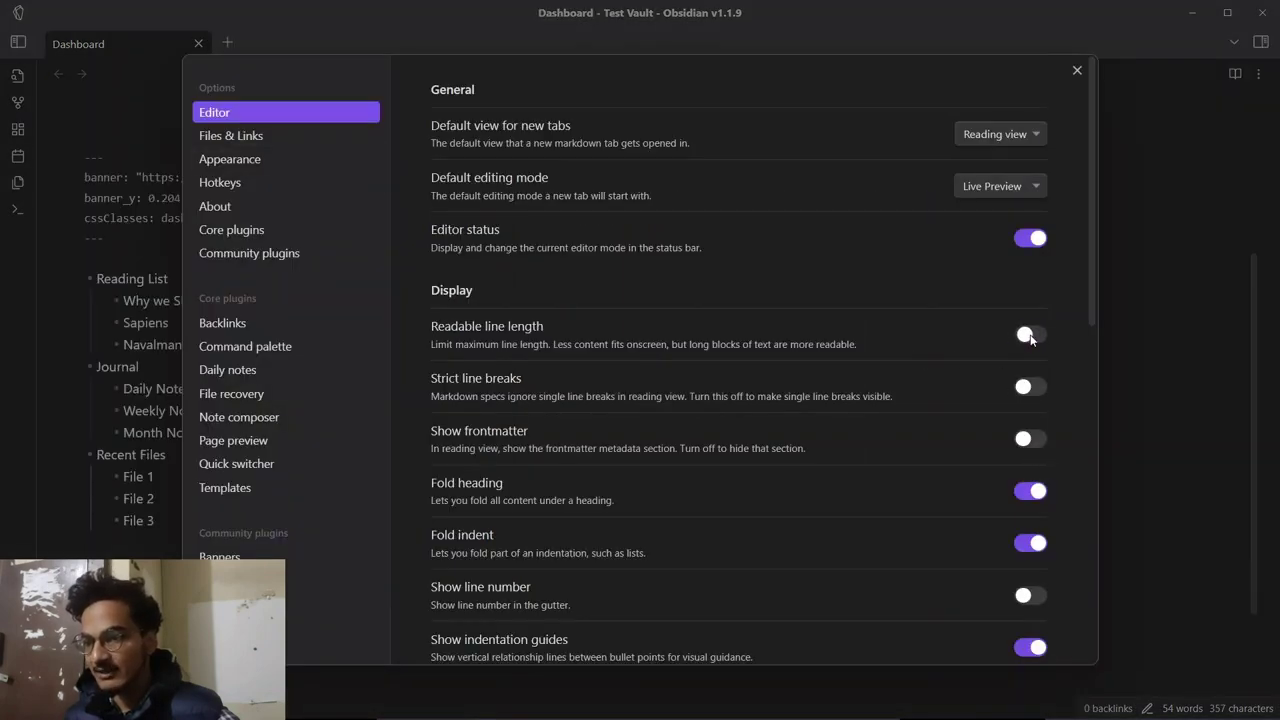
pyautogui.click(1144, 330)
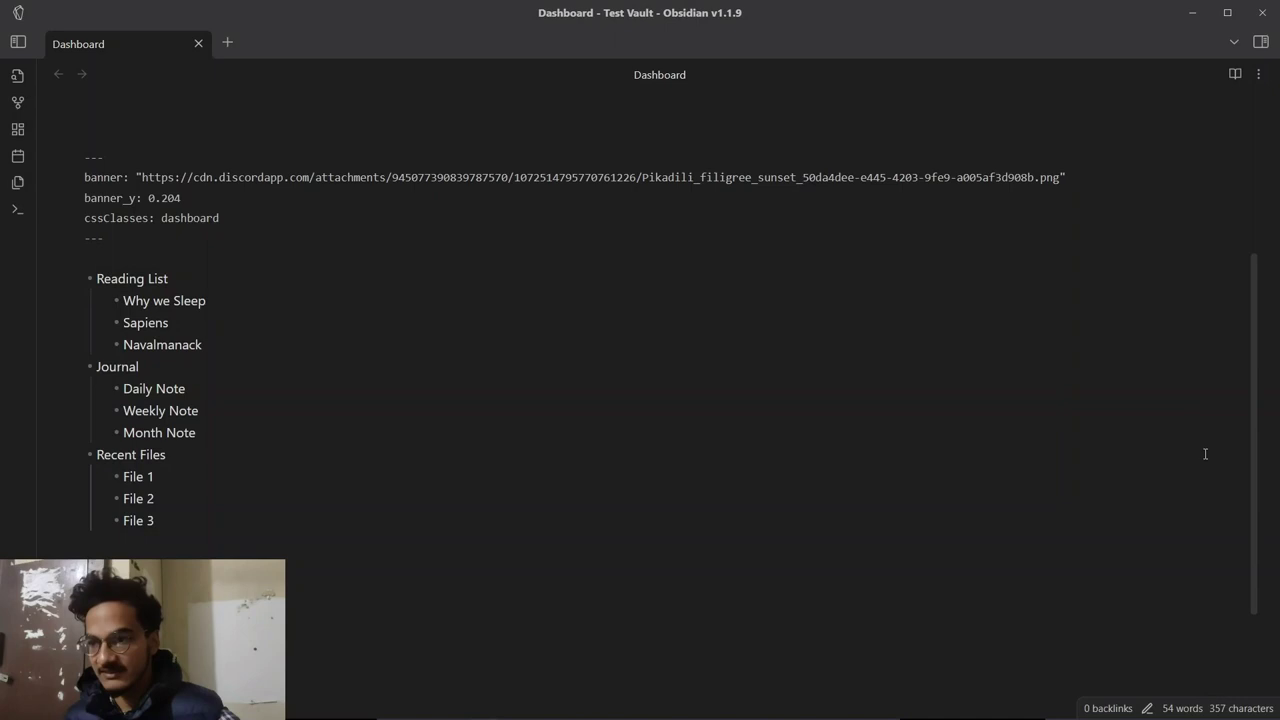
pyautogui.click(160, 375)
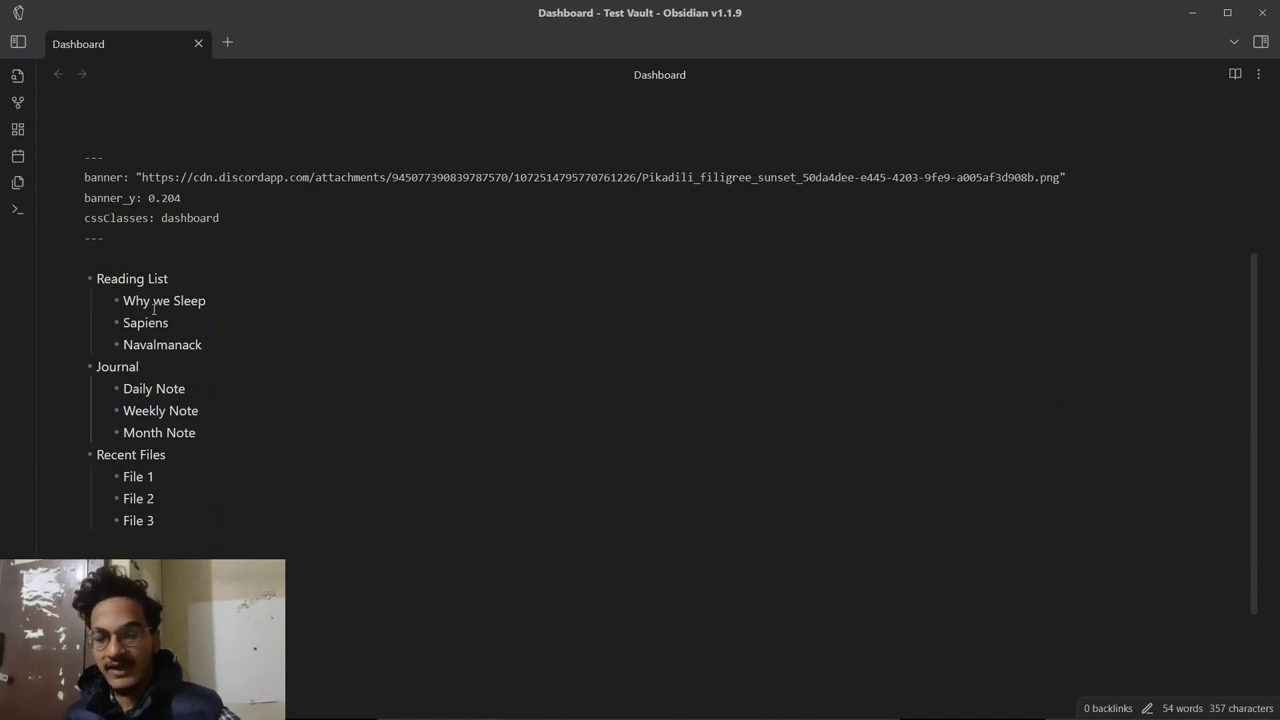
pyautogui.hotkey('ctrl', 'e')
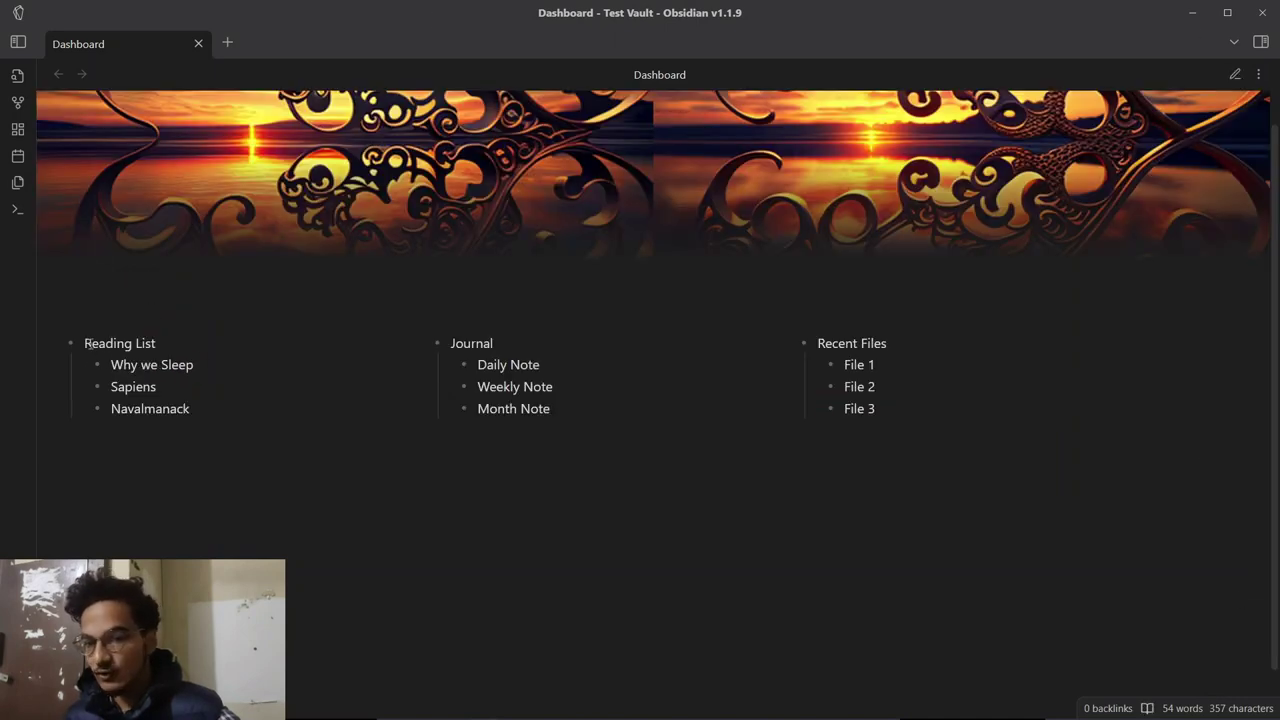
# Step: Compare the column layout of the three lists in reading view with their bulleted source in editing view
pyautogui.moveTo(104, 343); pyautogui.dragTo(269, 429)
pyautogui.moveTo(451, 345); pyautogui.dragTo(896, 404)
pyautogui.click(126, 297)
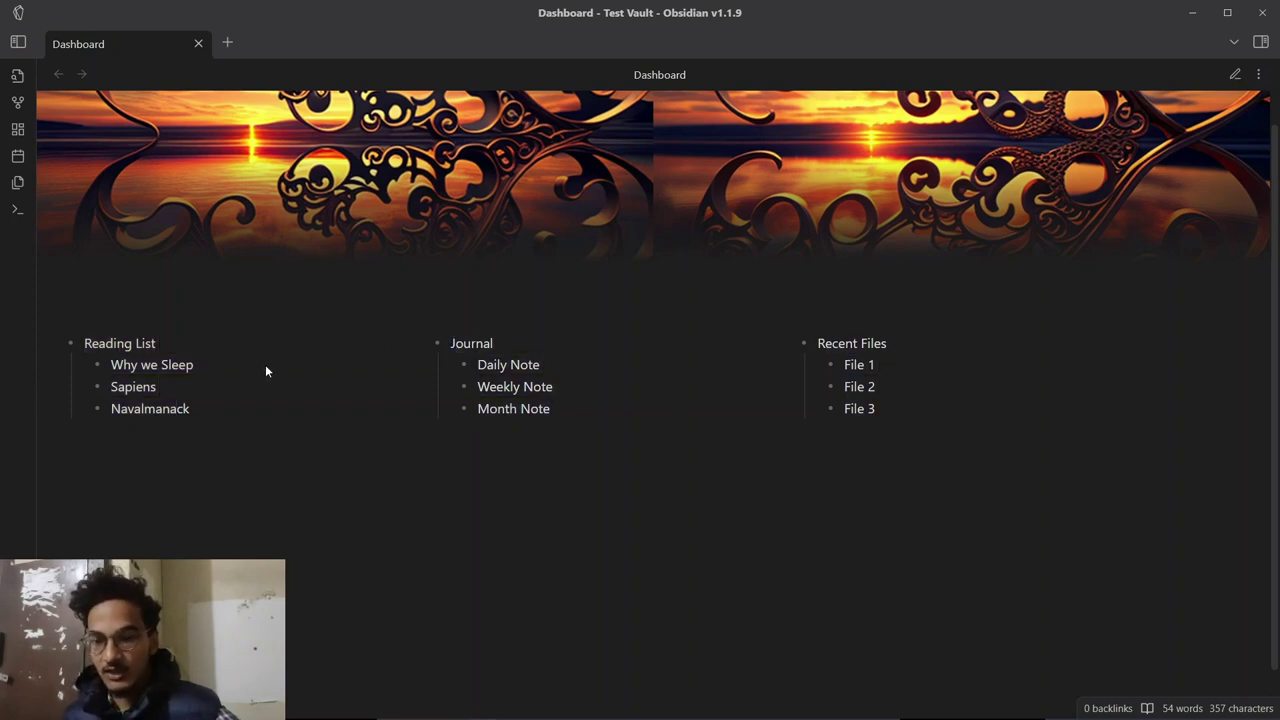
pyautogui.hotkey('ctrl', 'e')
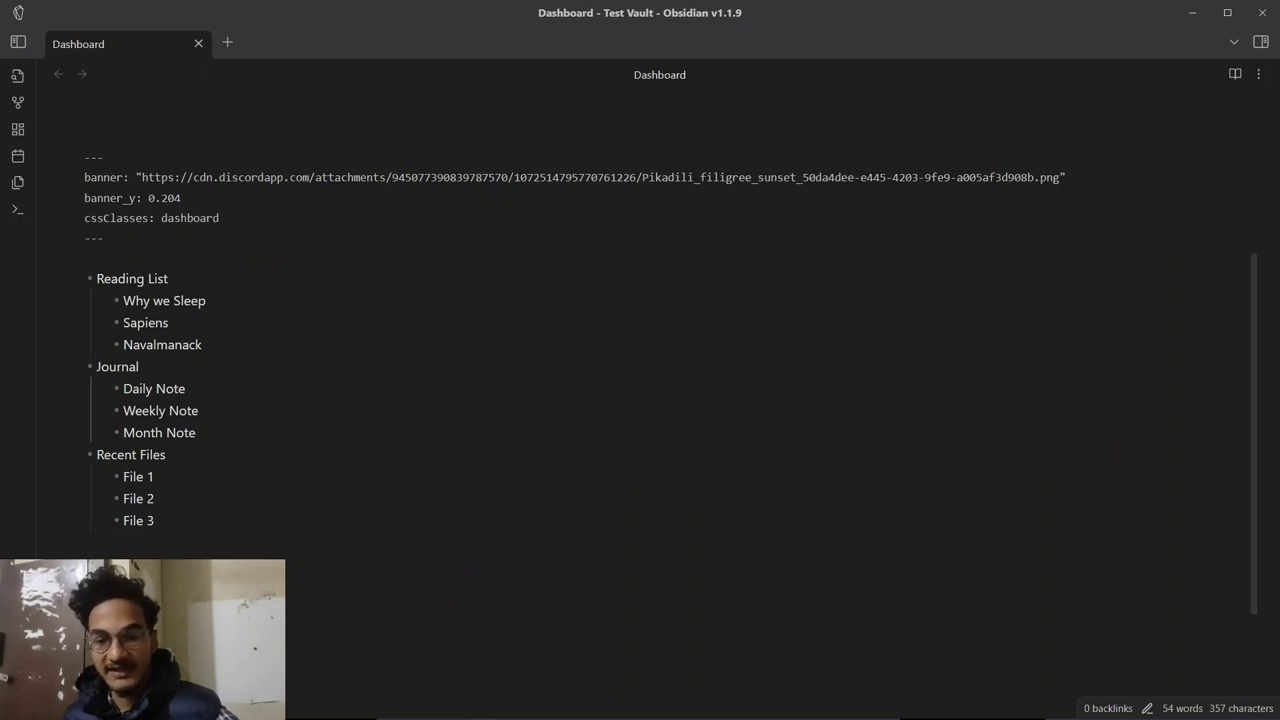
pyautogui.hotkey('ctrl', ',')
pyautogui.press('Escape')
pyautogui.hotkey('ctrl', 'e')
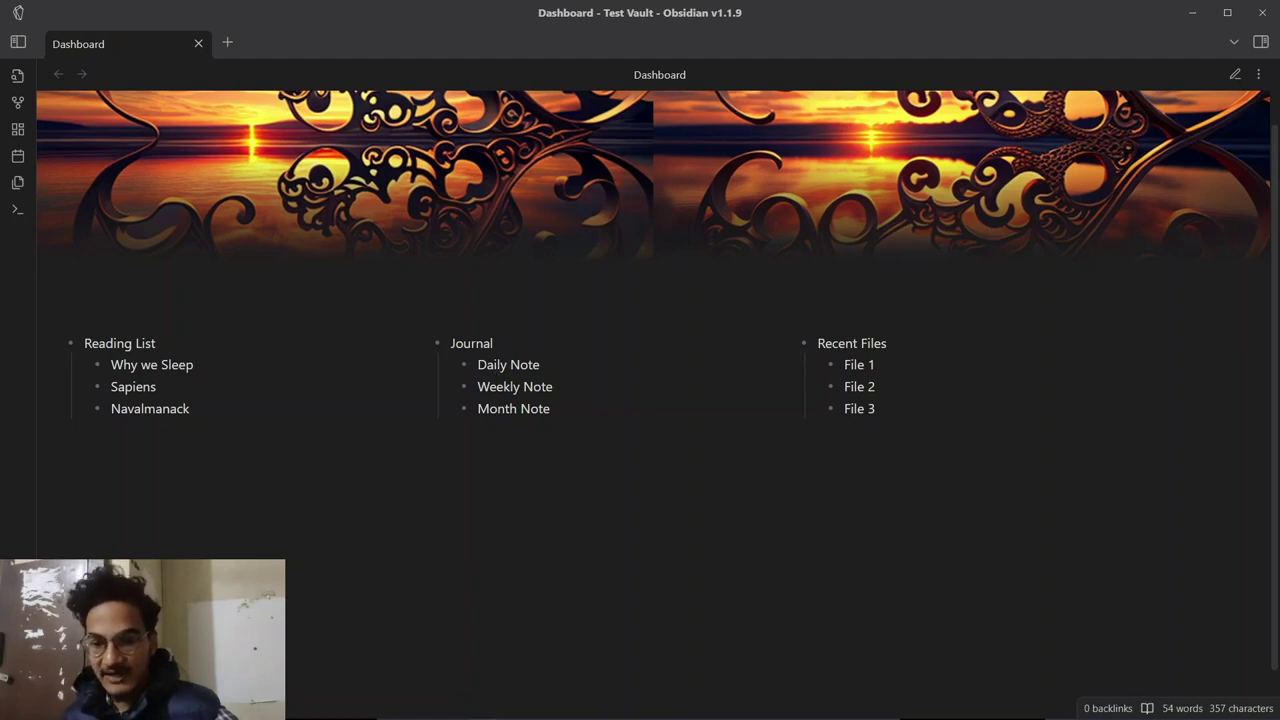
pyautogui.hotkey('ctrl', ',')
pyautogui.press('Escape')
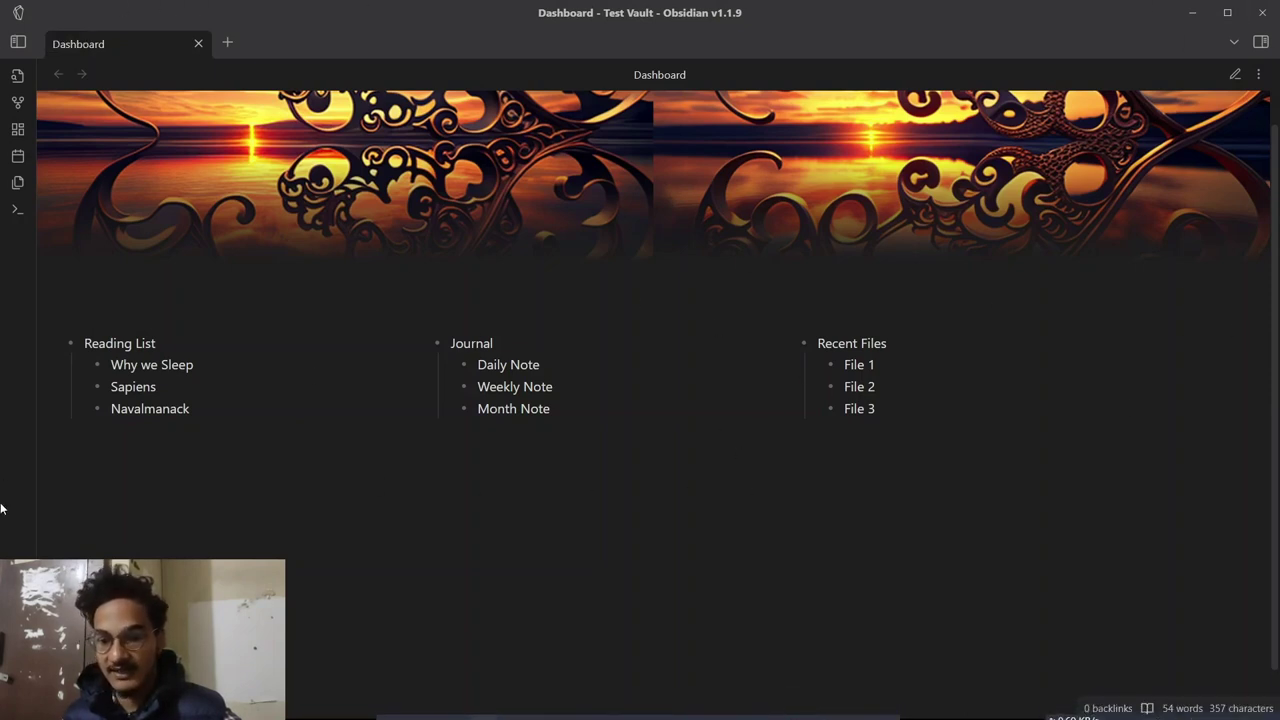
# Step: Open the Test Vault's snippets folder from the appearance settings and open dashboard.css in Sublime Text
pyautogui.hotkey('ctrl', ',')
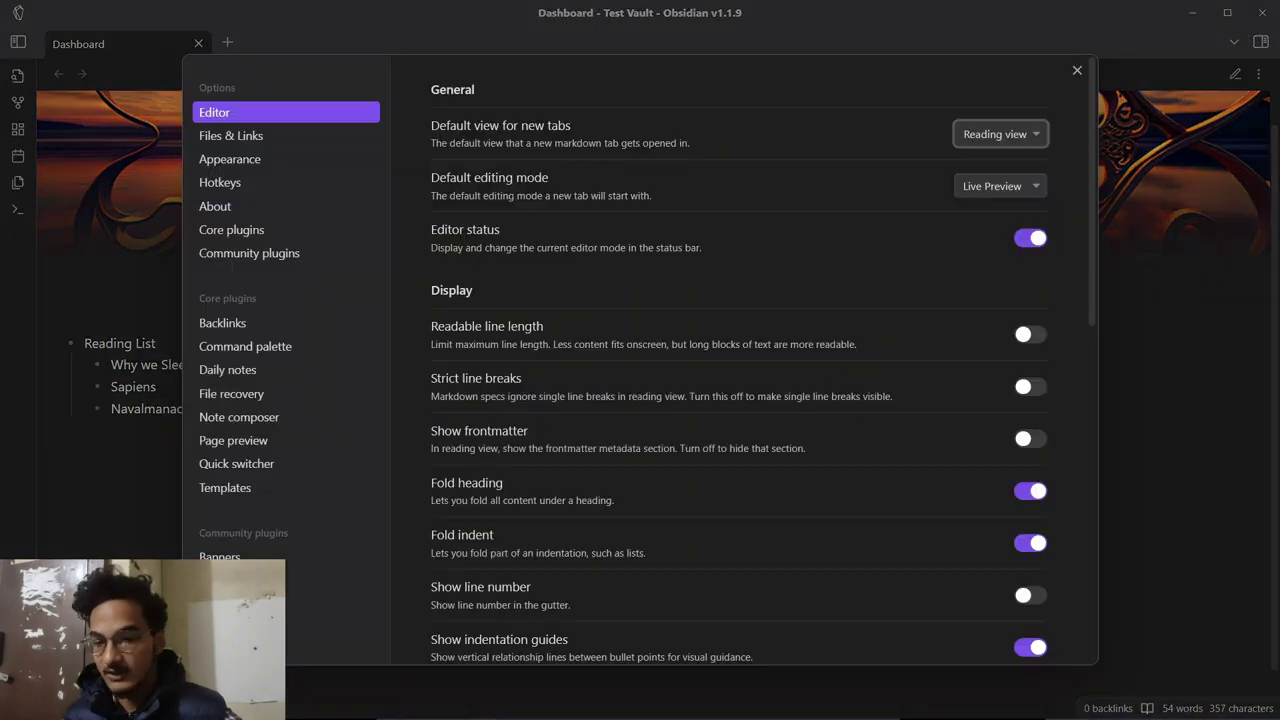
pyautogui.click(306, 166)
pyautogui.scroll(-5, 620, 373)
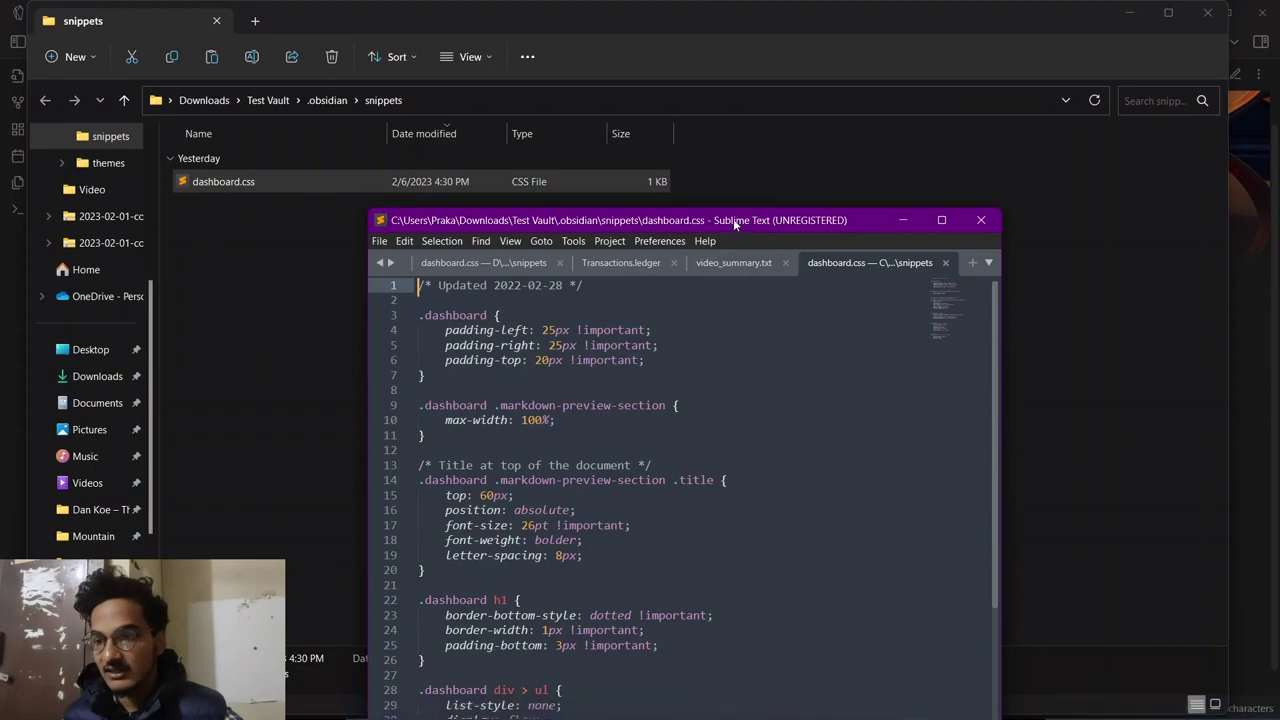
pyautogui.moveTo(733, 218); pyautogui.dragTo(705, 80)
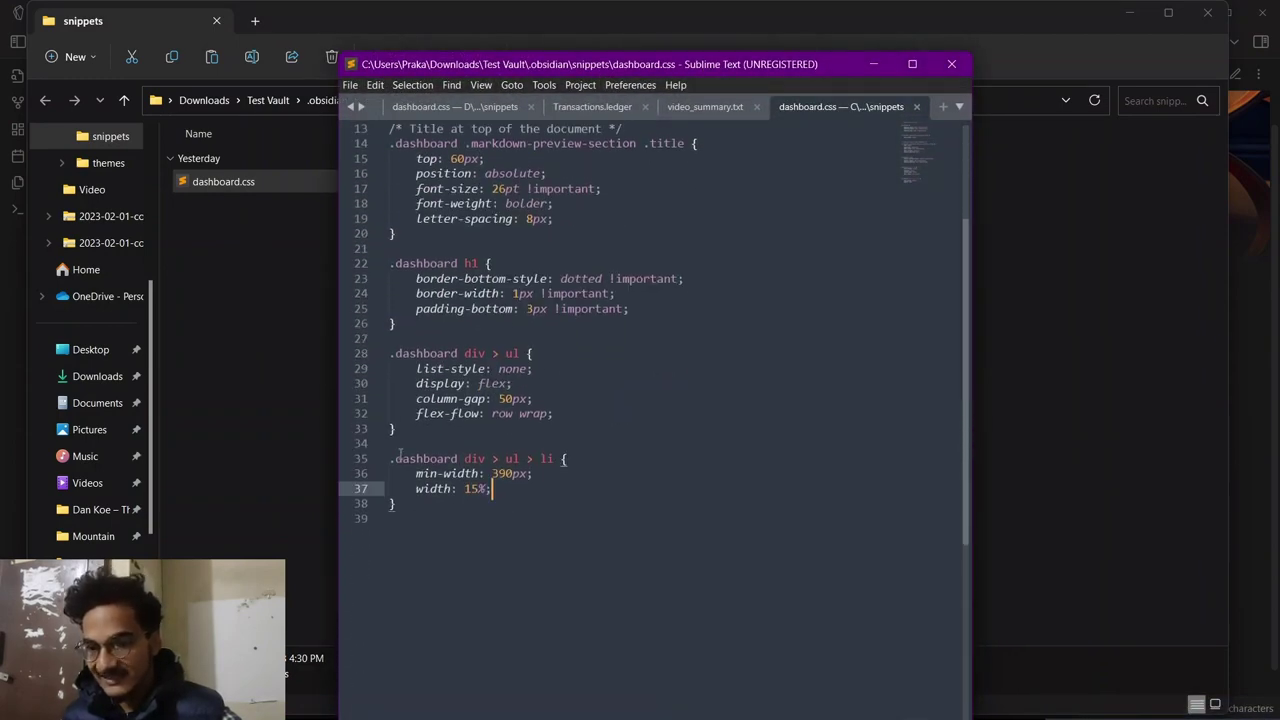
# Step: Examine the min-width and width properties in the ".dashboard div > ul > li" rule beside the Dashboard note
pyautogui.moveTo(398, 455); pyautogui.dragTo(505, 489)
pyautogui.moveTo(416, 488); pyautogui.dragTo(480, 477)
pyautogui.click(494, 487)
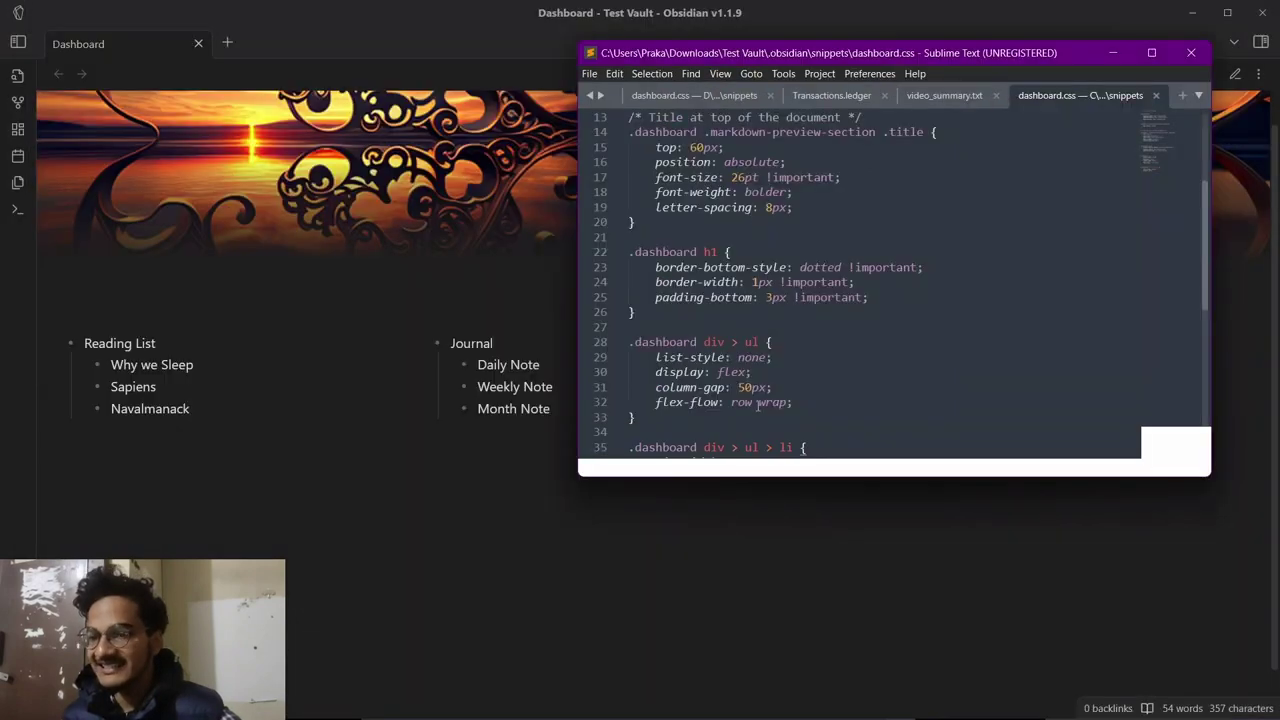
pyautogui.scroll(-2, 893, 290)
pyautogui.moveTo(655, 372)
pyautogui.mouseDown()
pyautogui.moveTo(716, 372)
pyautogui.moveTo(656, 372)
pyautogui.mouseUp()
pyautogui.click(722, 372)
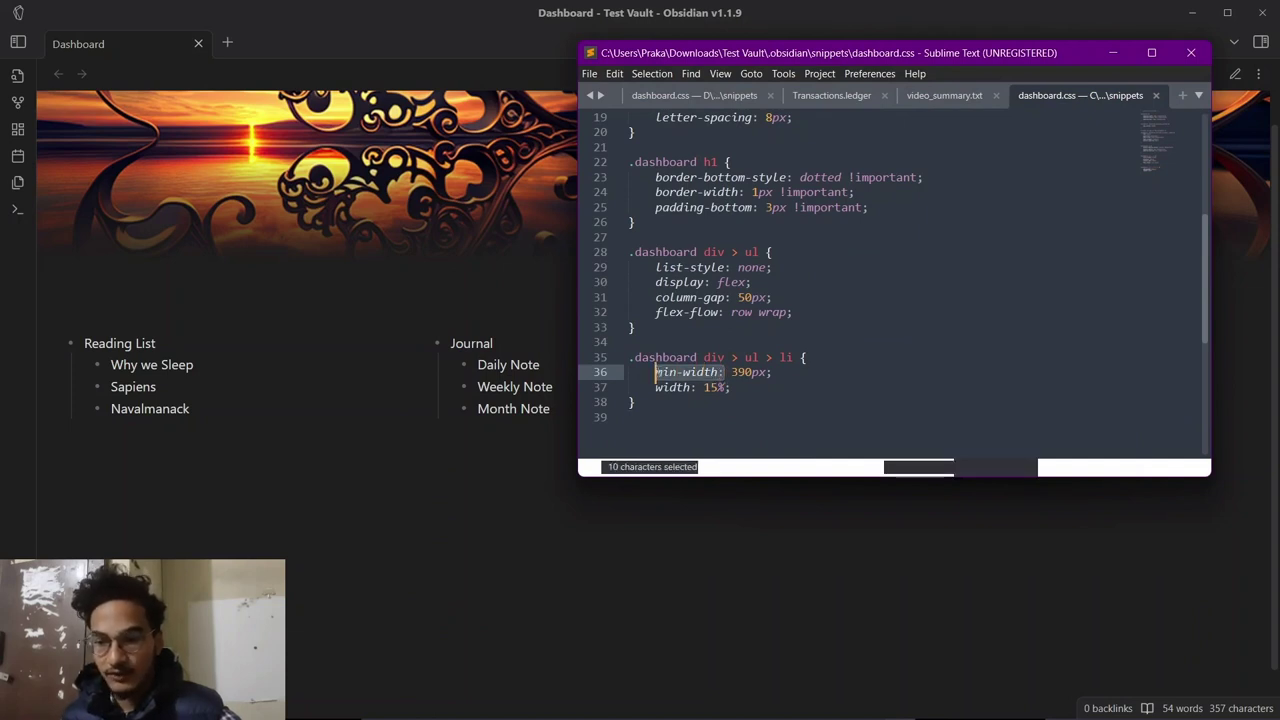
pyautogui.click(657, 372)
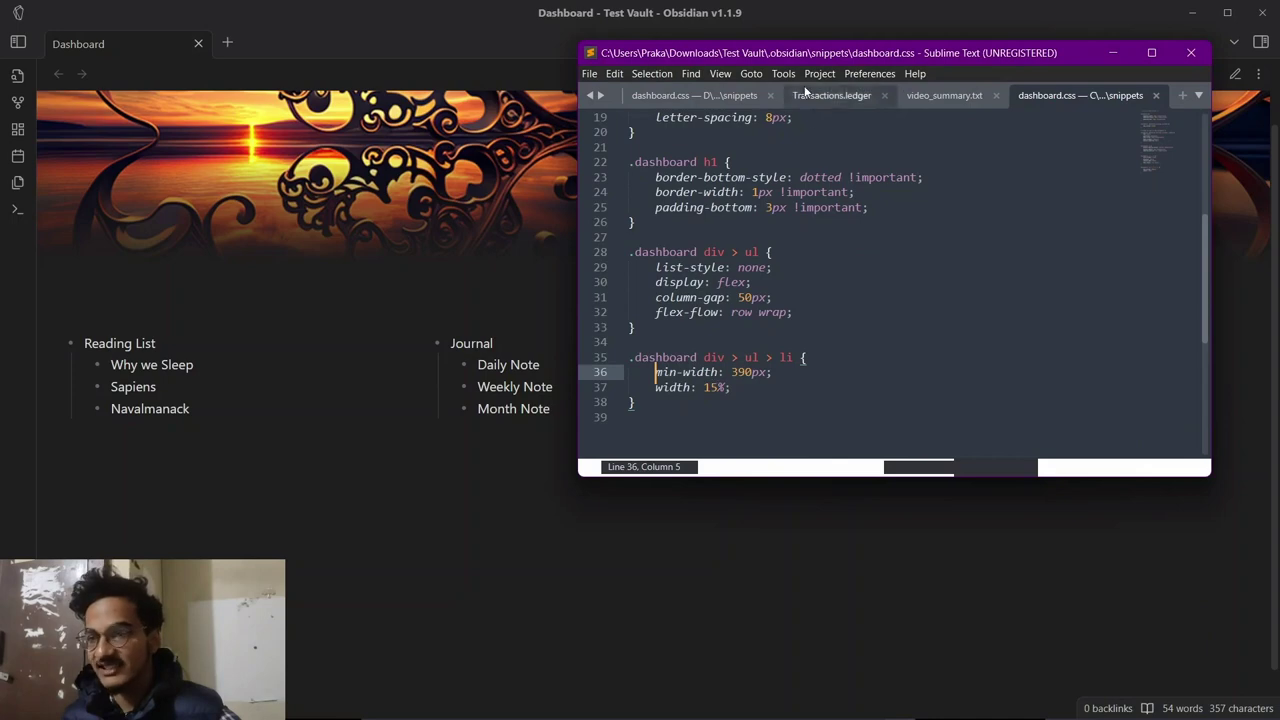
# Step: Set min-width in the ".dashboard div > ul > li" rule to 400px and save dashboard.css
pyautogui.moveTo(813, 52); pyautogui.dragTo(841, 124)
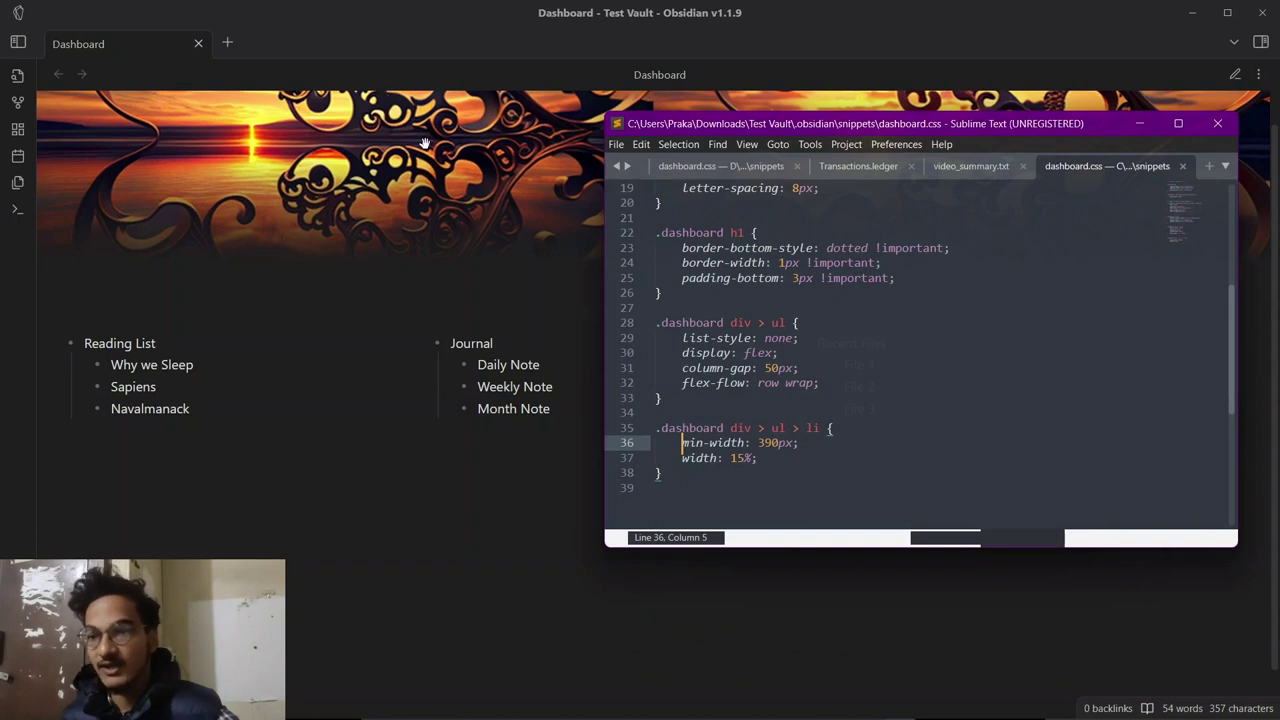
pyautogui.click(770, 442)
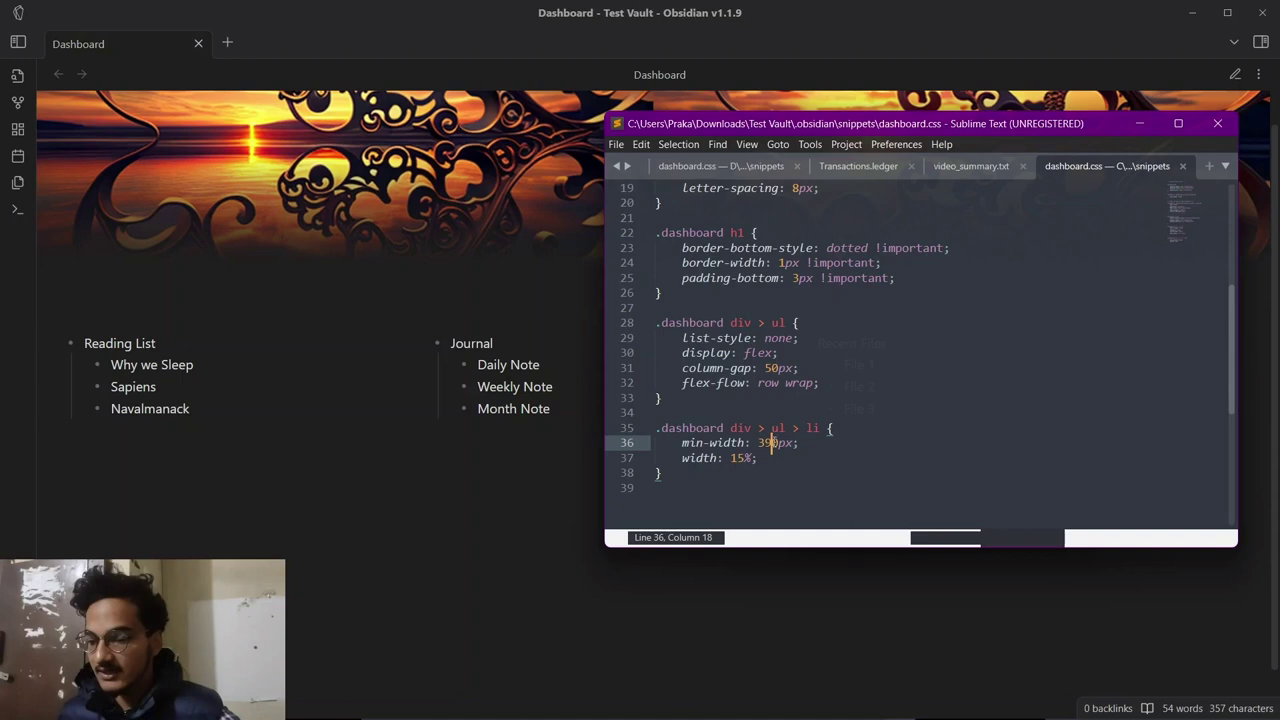
pyautogui.press('BackSpace')
pyautogui.press('BackSpace')
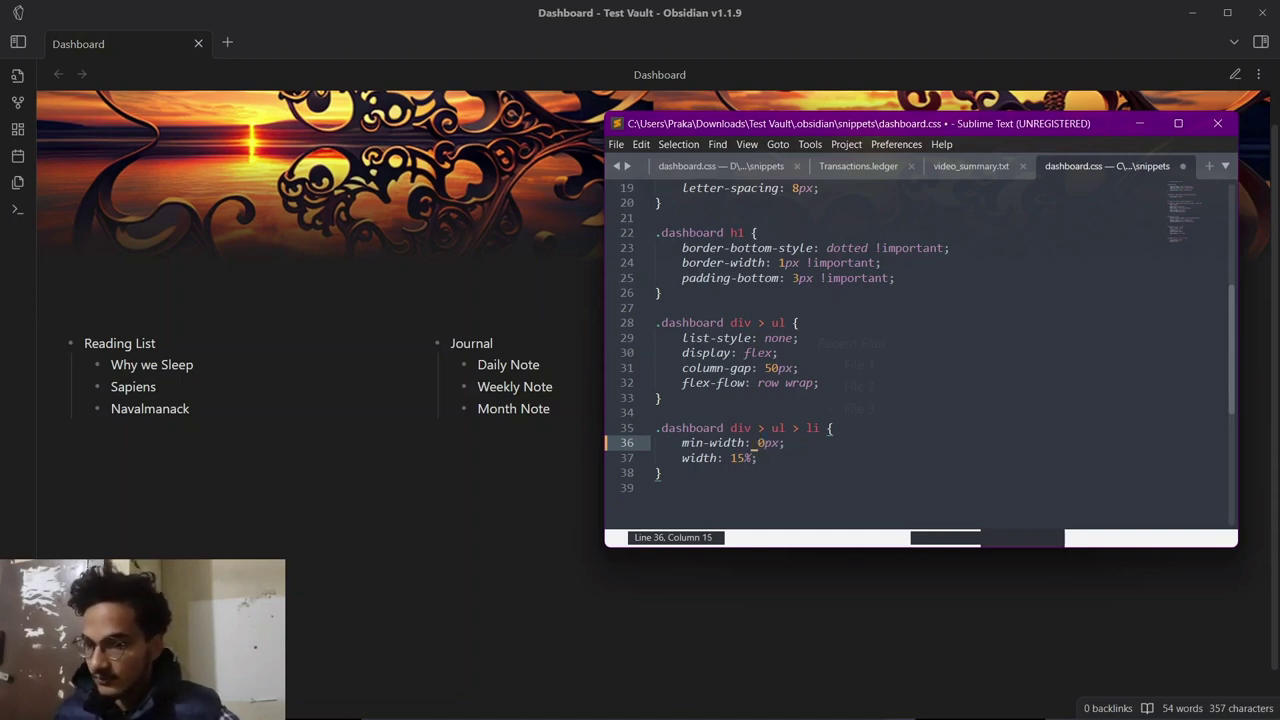
pyautogui.moveTo(756, 443); pyautogui.dragTo(785, 443)
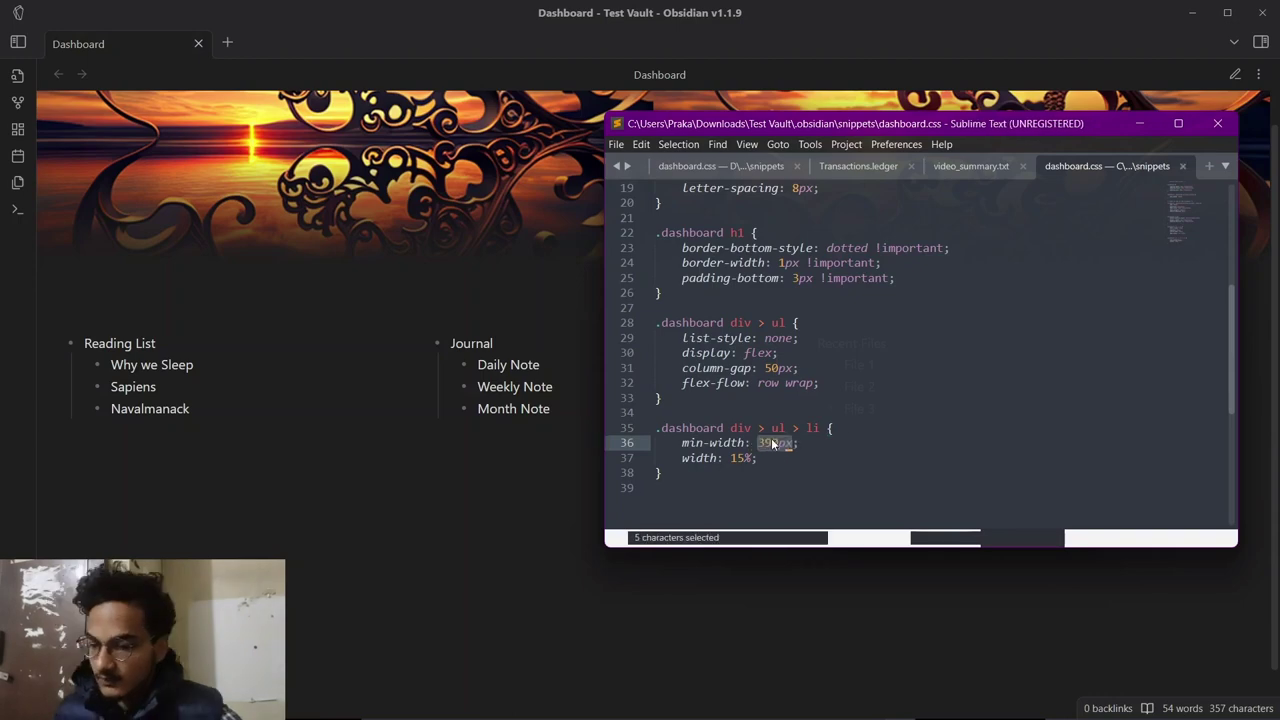
pyautogui.write('400px;')
pyautogui.hotkey('ctrl', 's')
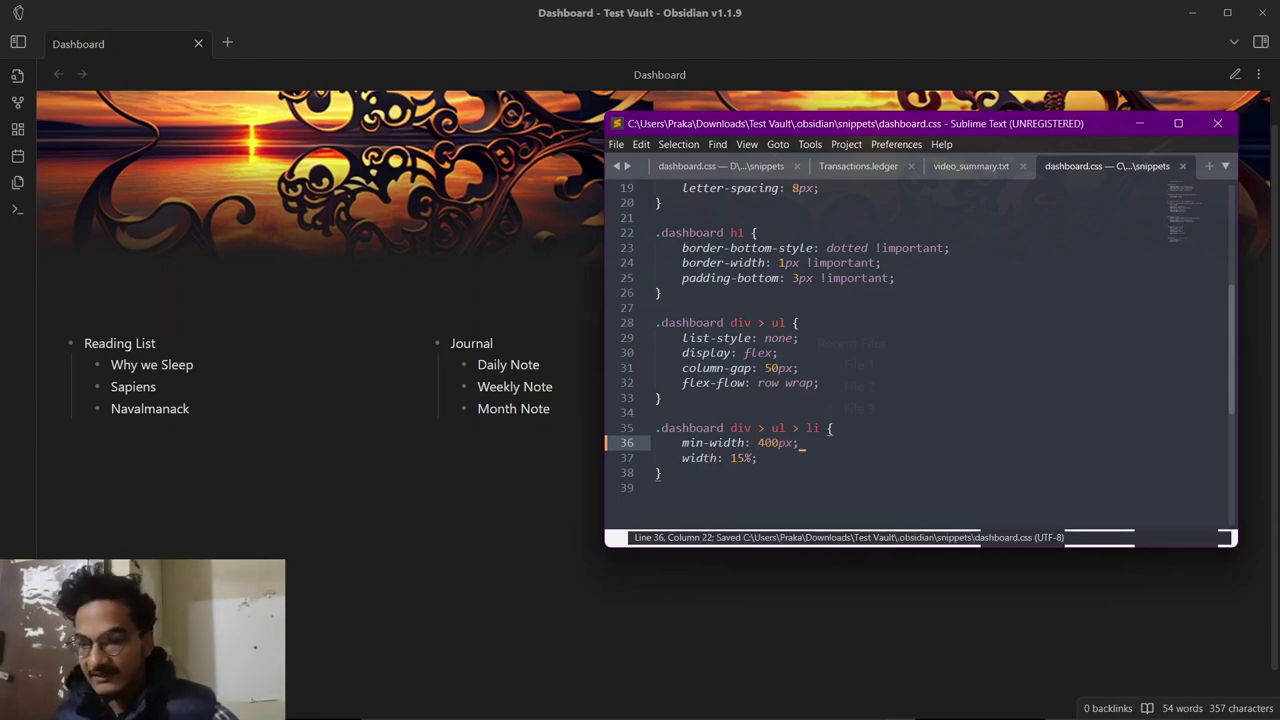
# Step: Uncover more of the Dashboard note, set the list items' min-width to 500px and save dashboard.css
pyautogui.moveTo(726, 181); pyautogui.dragTo(851, 188)
pyautogui.click(810, 508)
pyautogui.hotkey('shift', 'Right')
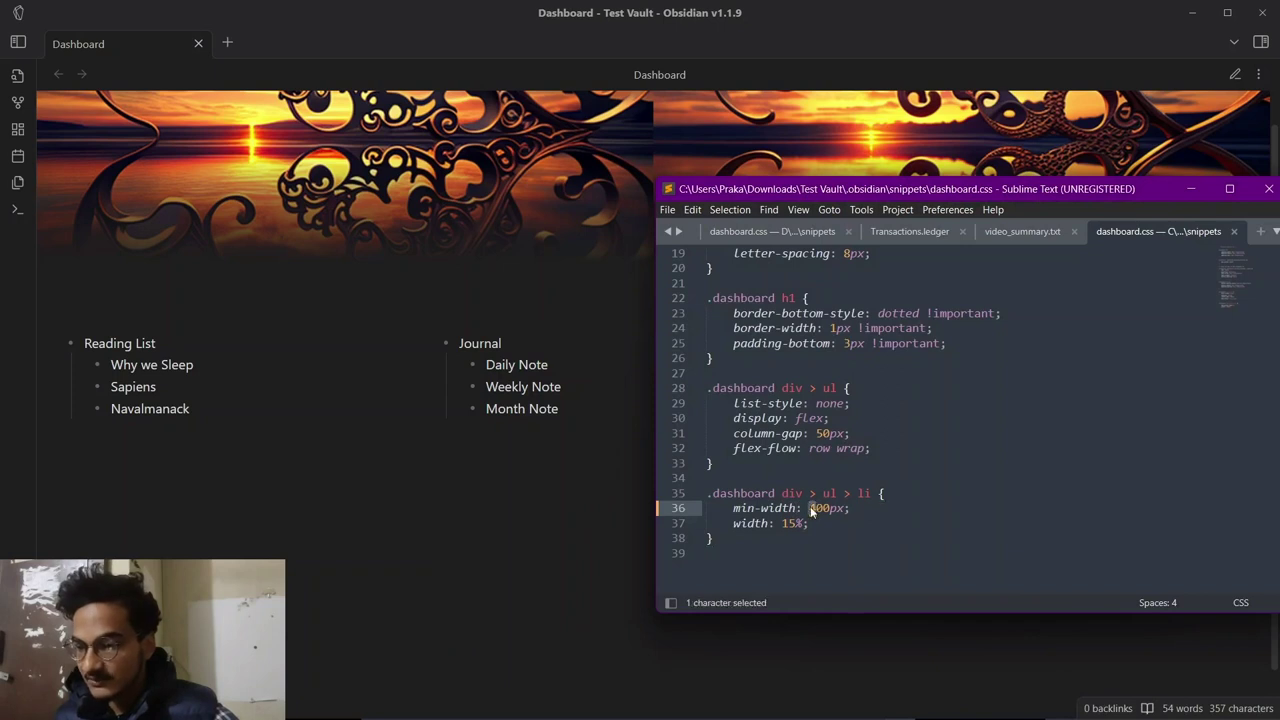
pyautogui.write('5')
pyautogui.hotkey('ctrl', 's')
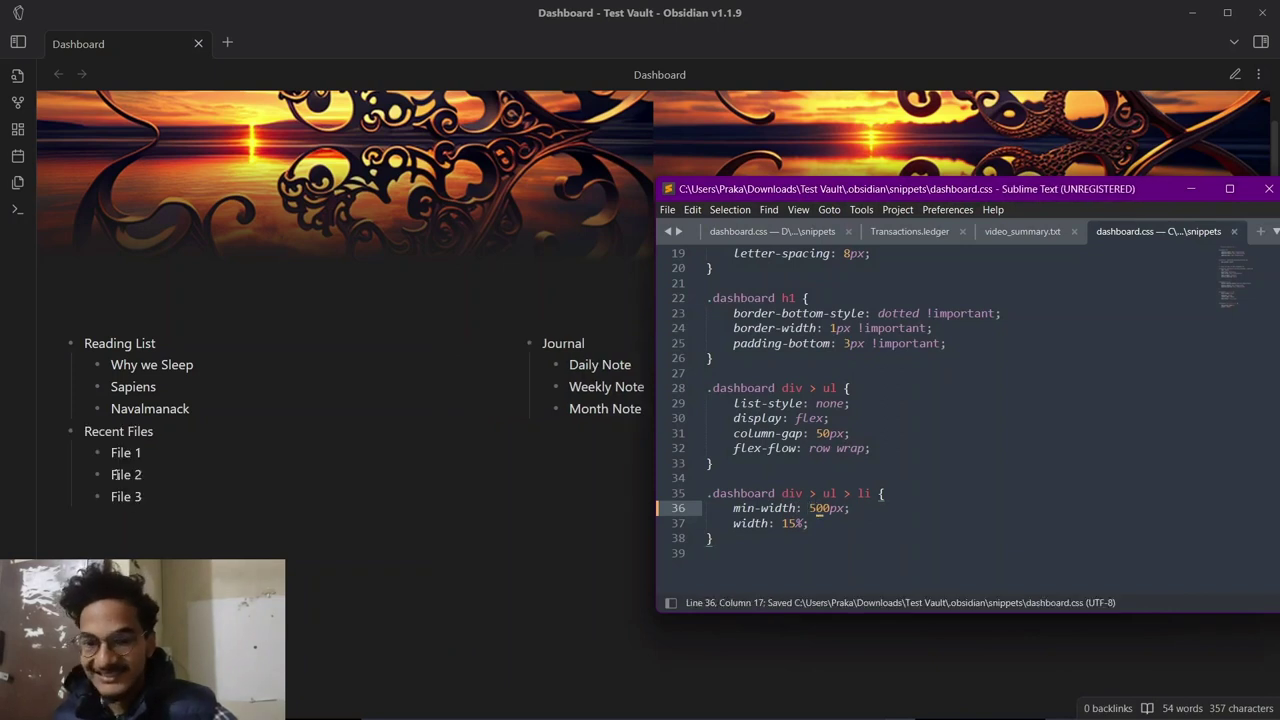
# Step: Switch to Obsidian, add a "Stats" bullet with nested "No. of file" below Recent Files, and show the note in reading view
pyautogui.moveTo(86, 431); pyautogui.dragTo(153, 431)
pyautogui.moveTo(903, 710)
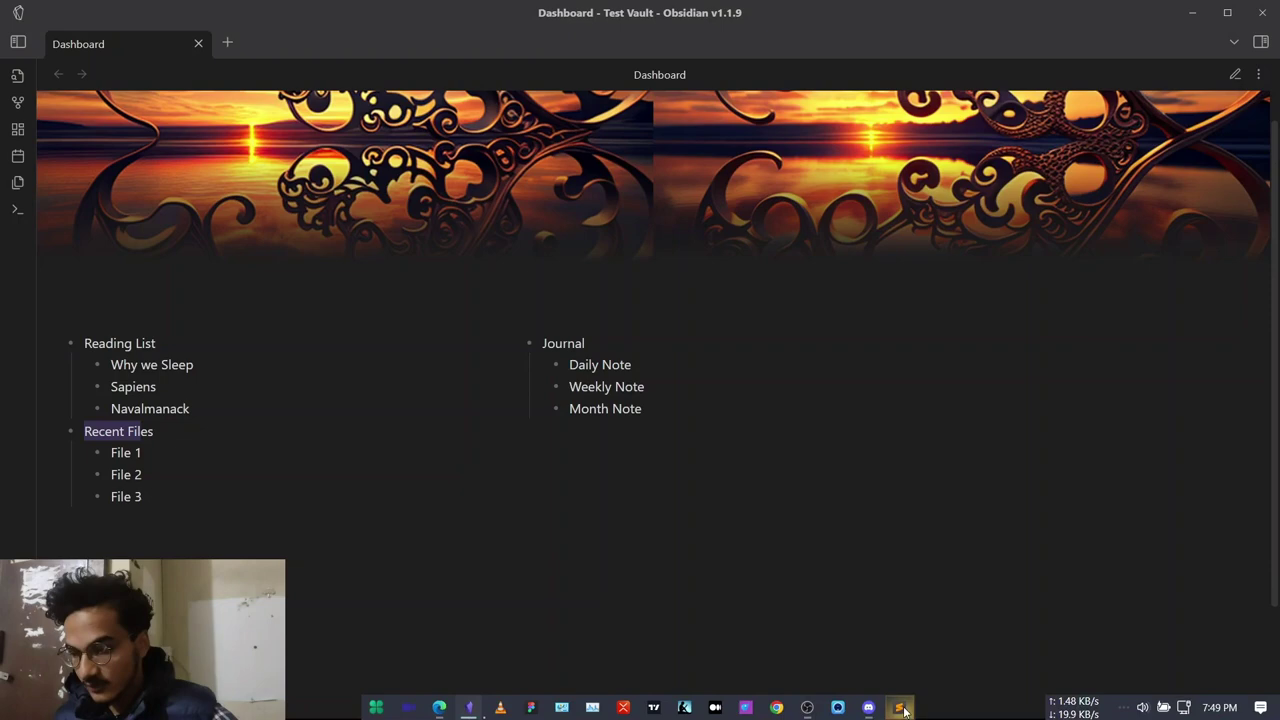
pyautogui.hotkey('ctrl', 'e')
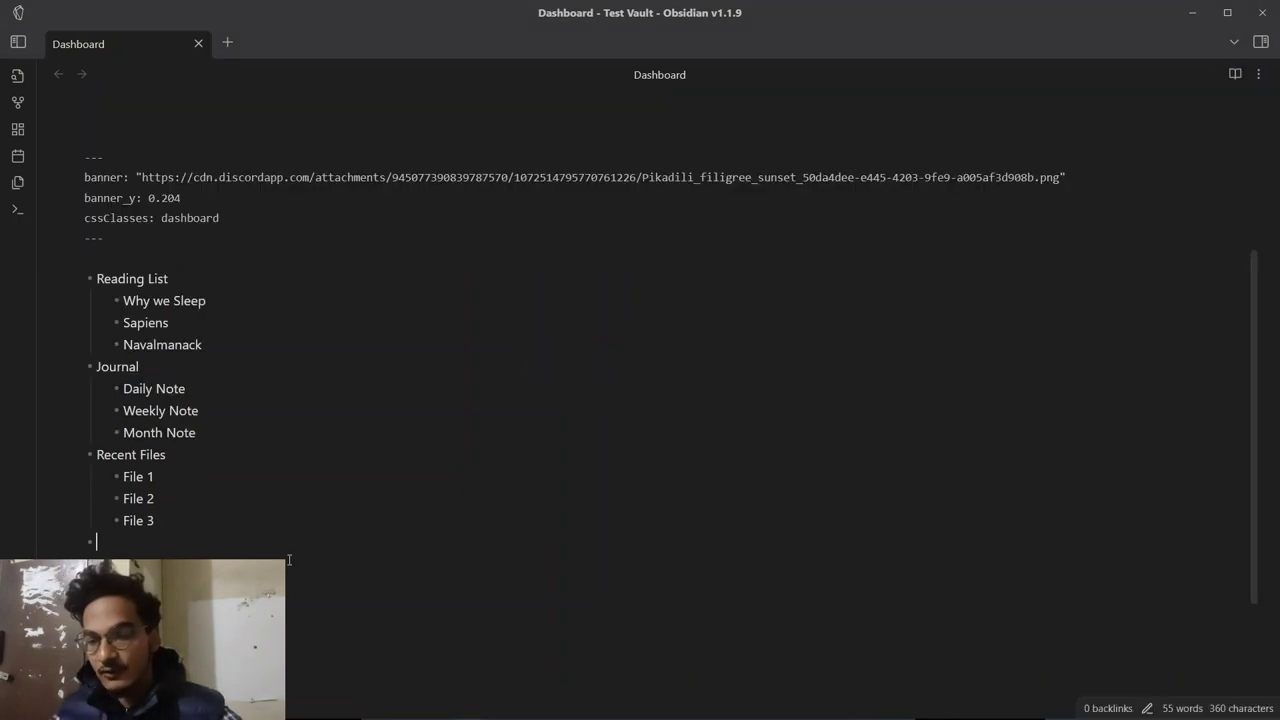
pyautogui.write('Stats')
pyautogui.press('BackSpace')
pyautogui.write('ts')
pyautogui.press('Return')
pyautogui.press('Tab')
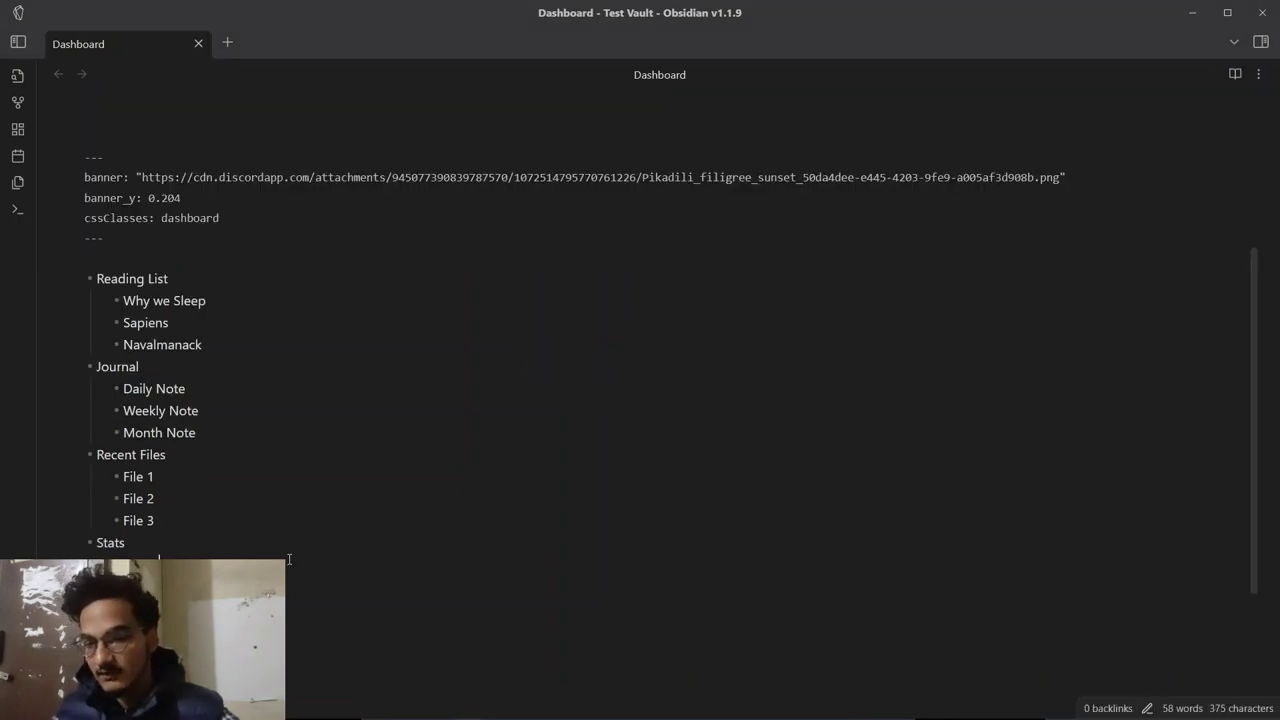
pyautogui.hotkey('ctrl', 'e')
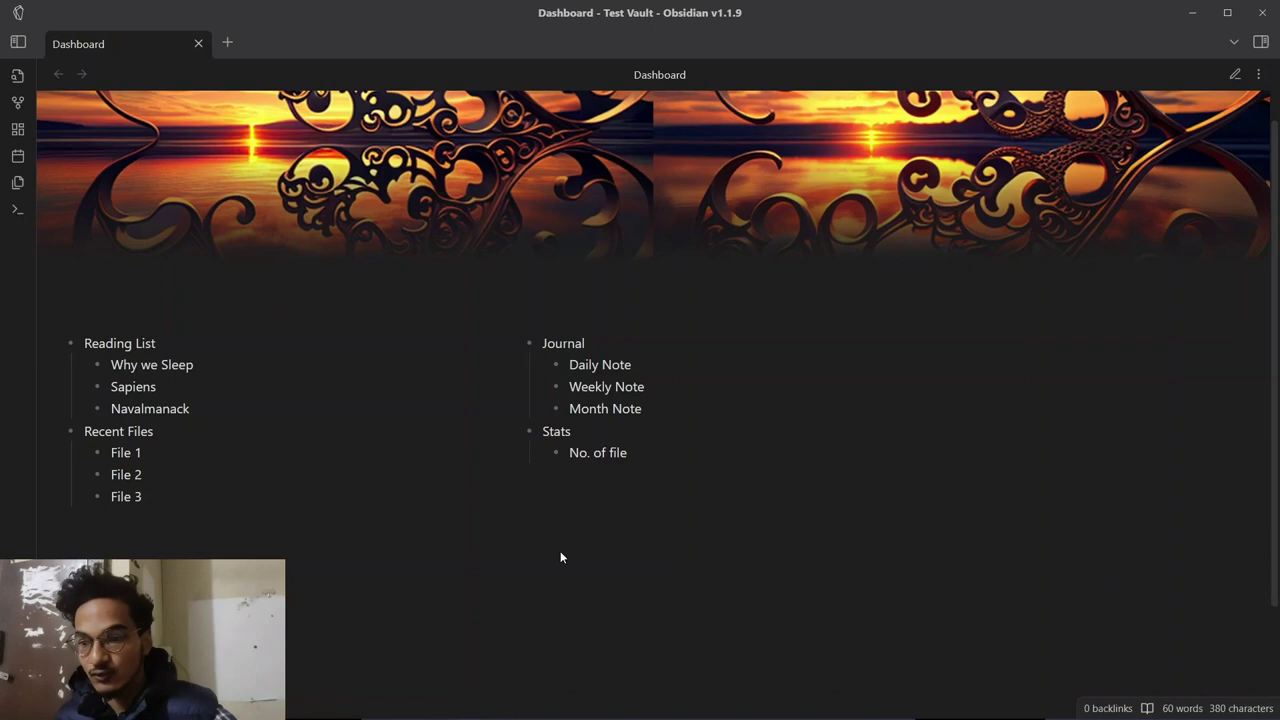
# Step: Return to dashboard.css in Sublime Text, set the list items' min-width to 300px and save
pyautogui.click(901, 707)
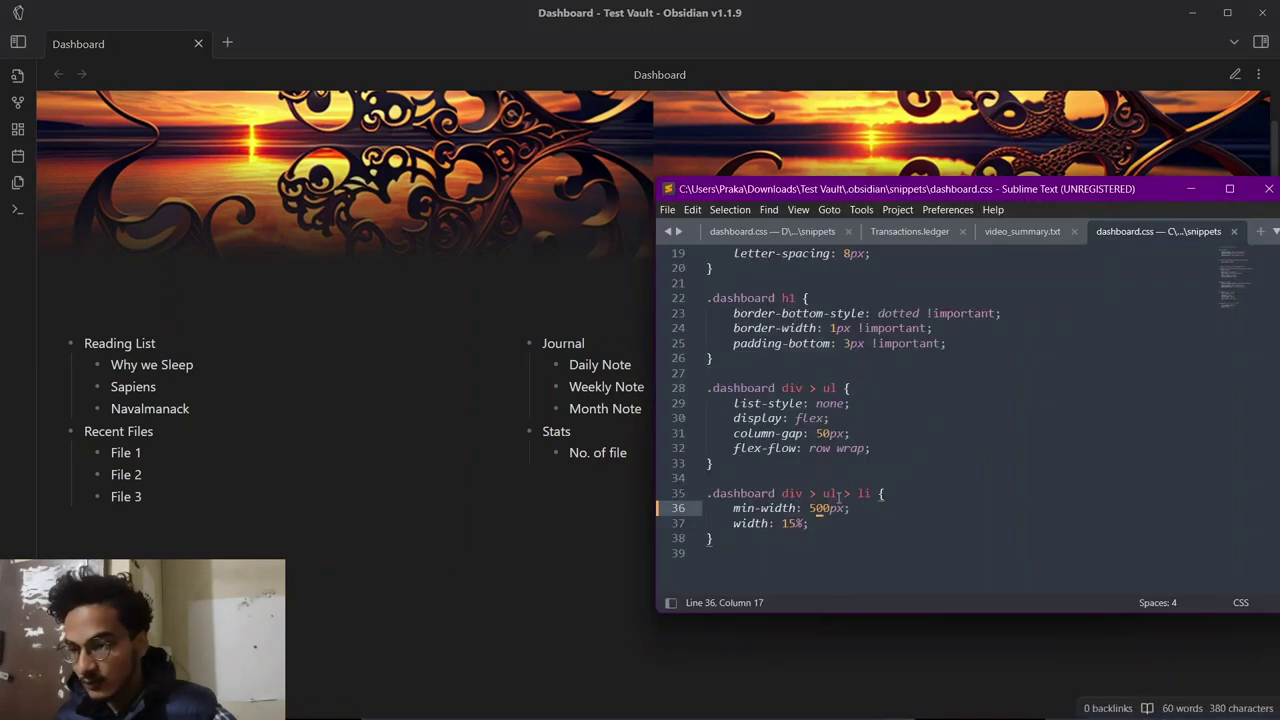
pyautogui.moveTo(816, 509); pyautogui.dragTo(811, 510)
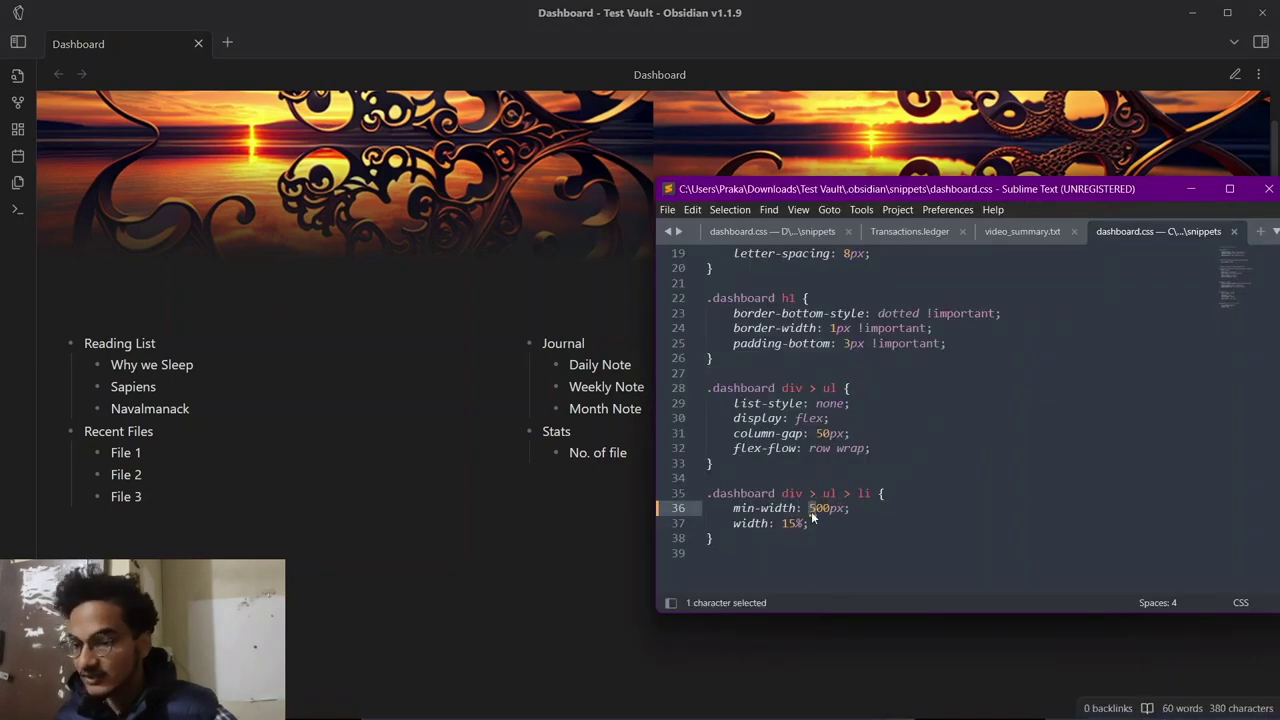
pyautogui.write('3')
pyautogui.hotkey('ctrl', 's')
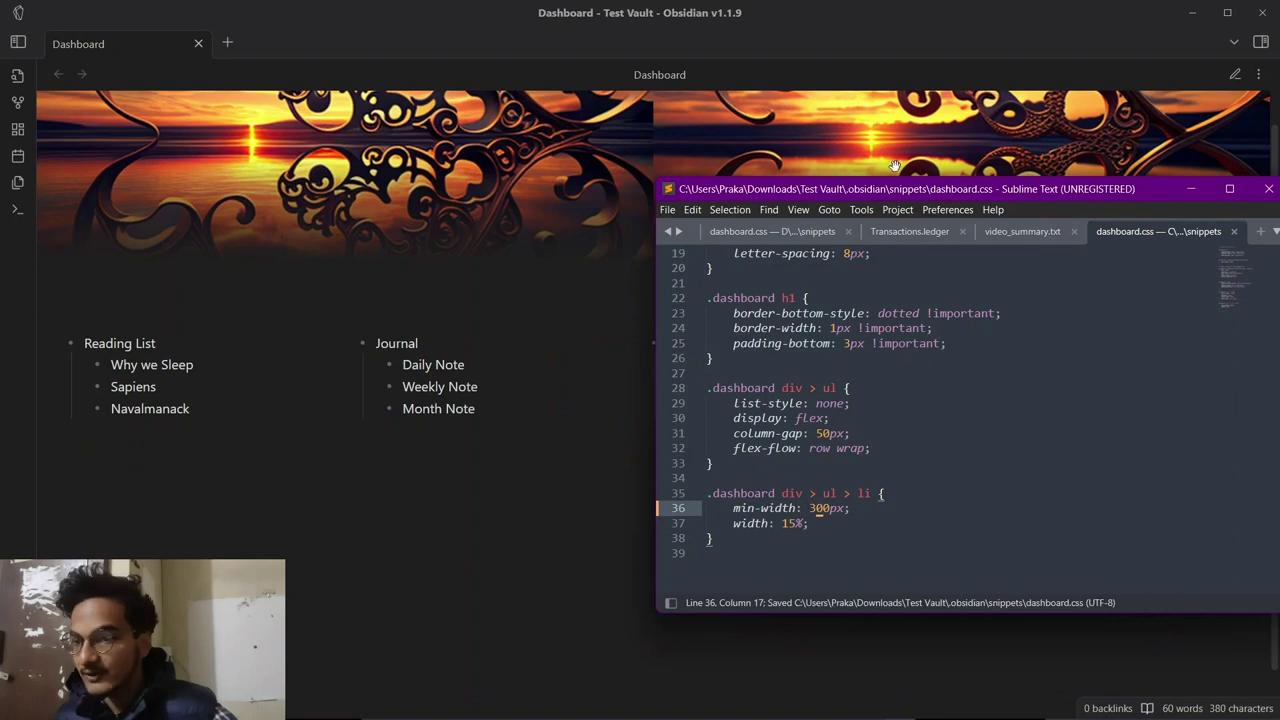
pyautogui.moveTo(909, 192); pyautogui.dragTo(922, 81)
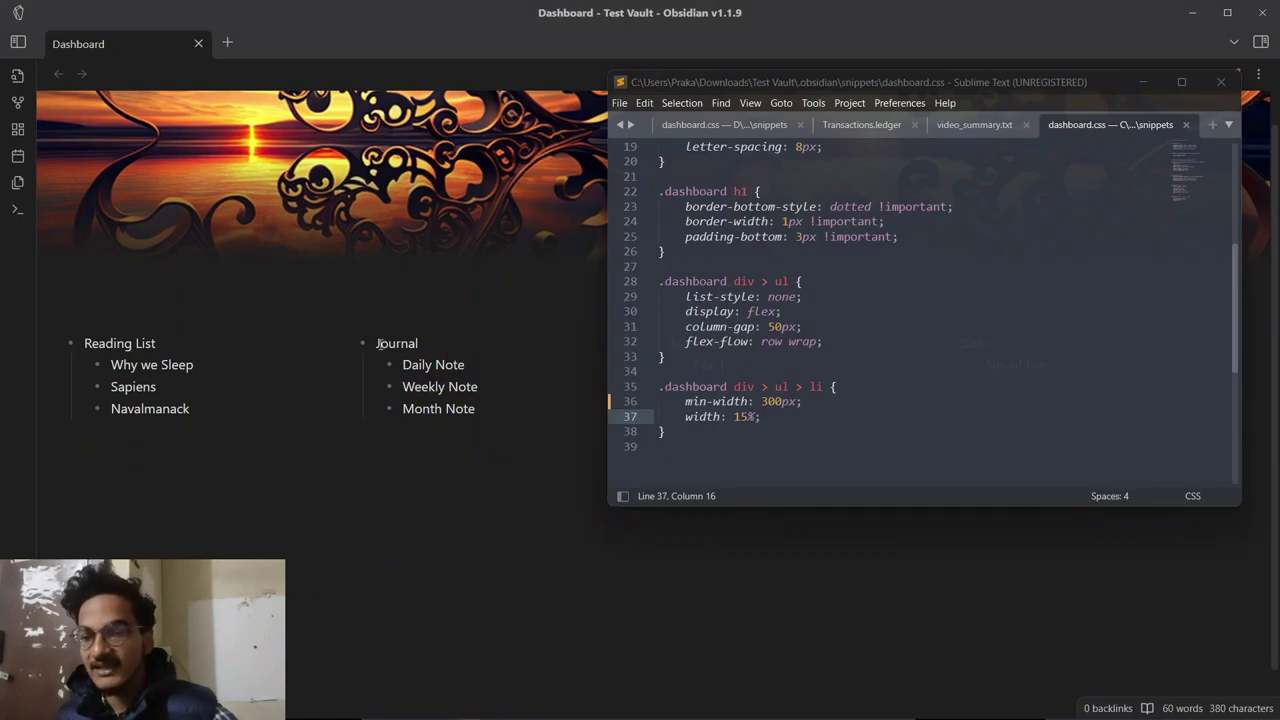
# Step: Check the column spacing at the Journal list, set the list items' min-width to 400px and save dashboard.css
pyautogui.moveTo(378, 343); pyautogui.dragTo(411, 345)
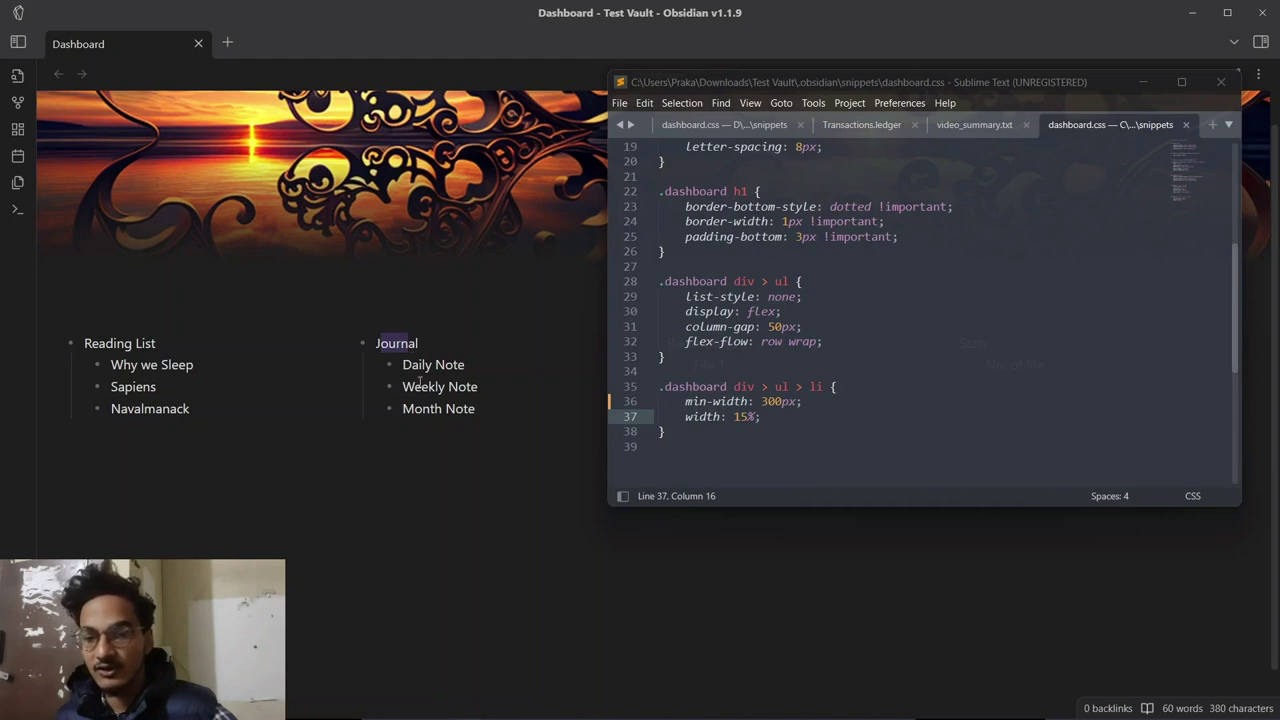
pyautogui.click(986, 354)
pyautogui.click(1020, 332)
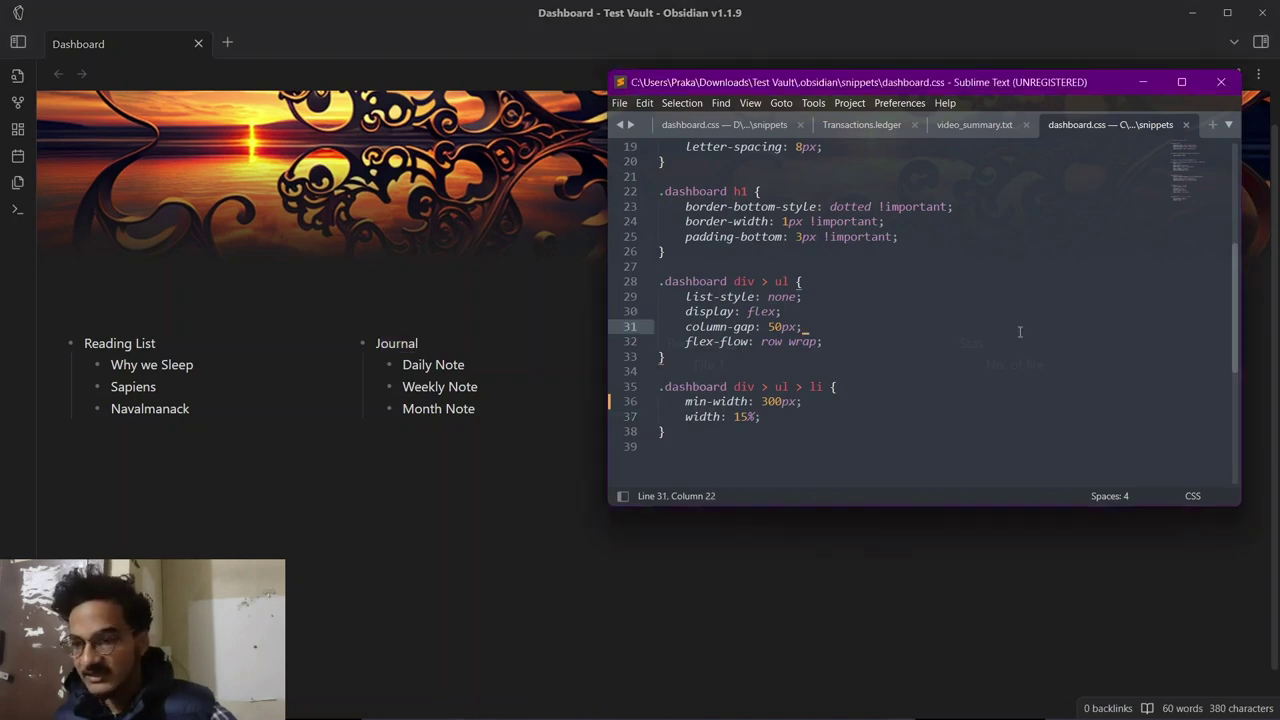
pyautogui.click(766, 401)
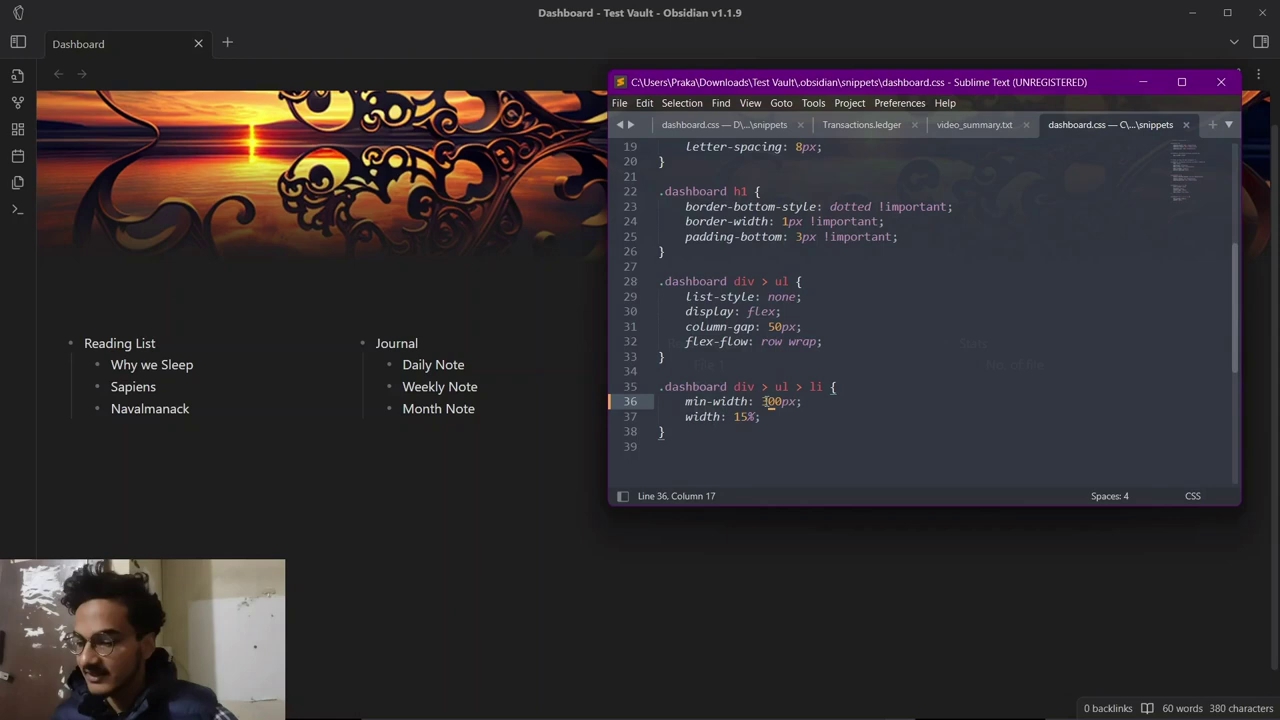
pyautogui.press('Delete')
pyautogui.press('Delete')
pyautogui.press('BackSpace')
pyautogui.write('400')
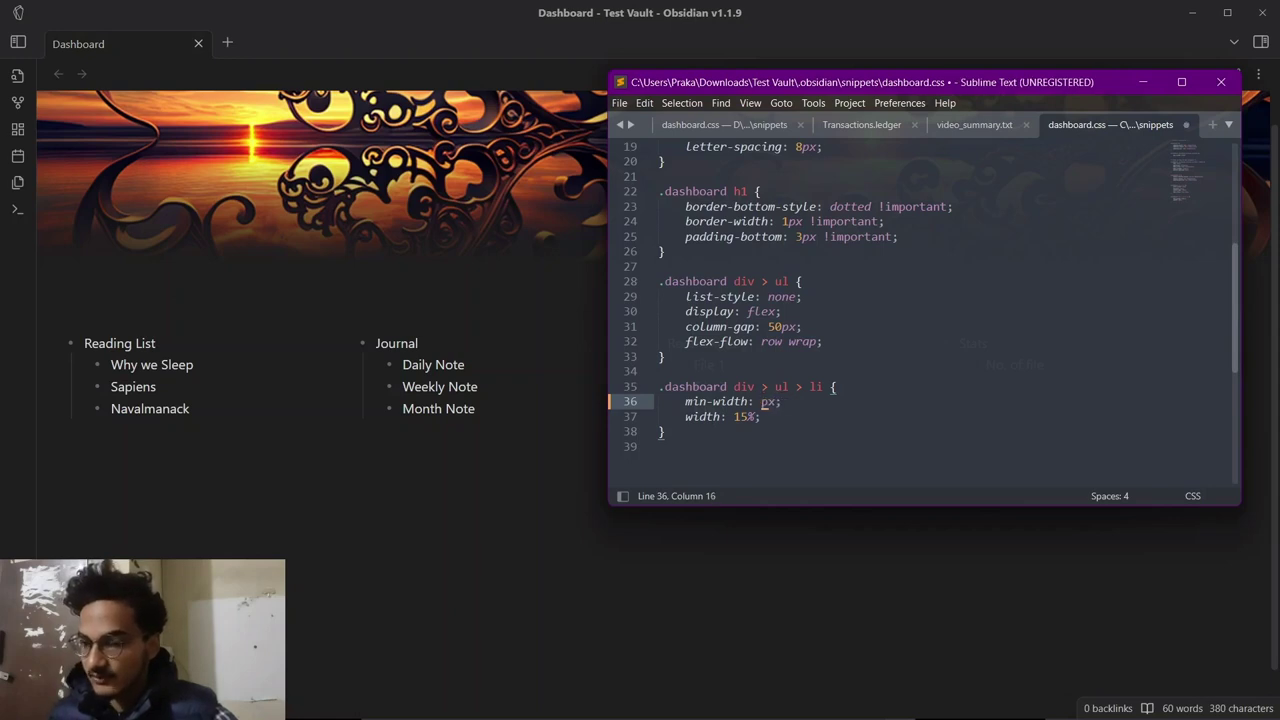
pyautogui.press('Right')
pyautogui.press('Right')
pyautogui.press('Right')
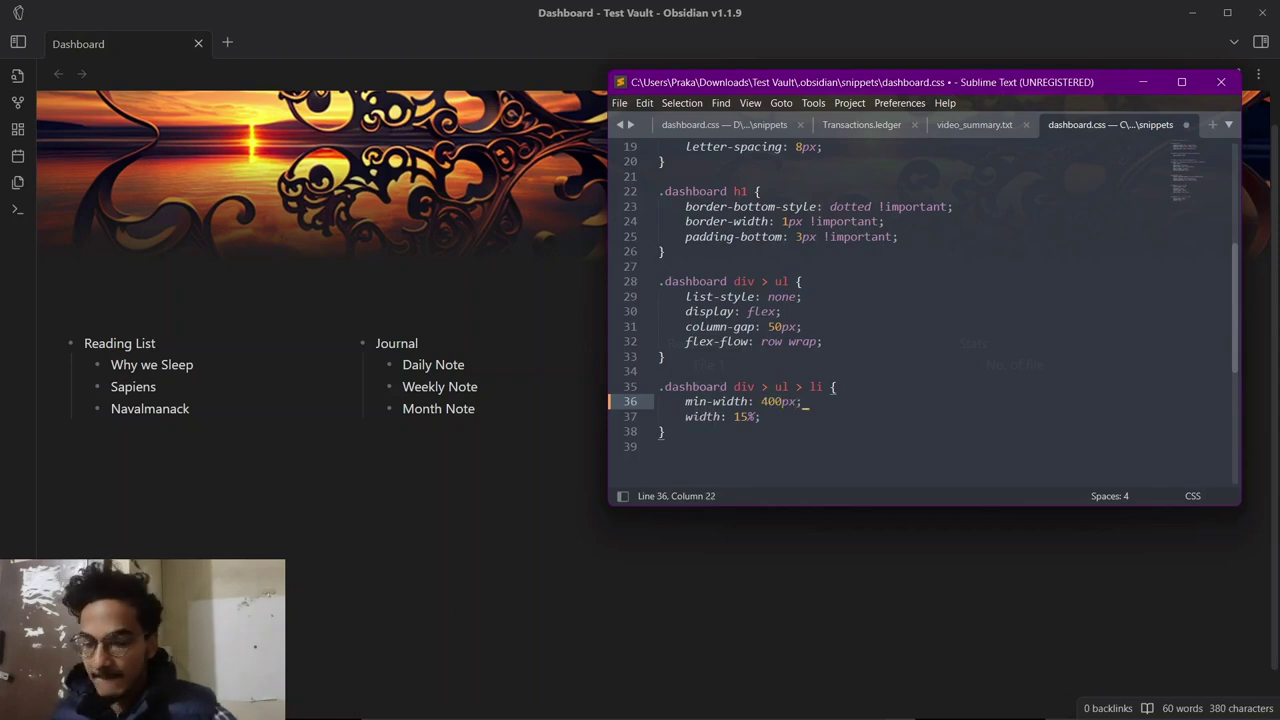
pyautogui.hotkey('ctrl', 's')
# Step: Switch to Obsidian, add the bullets "Column1" and "Column2" above Reading List and preview the note in reading view
pyautogui.hotkey('alt', 'Tab')
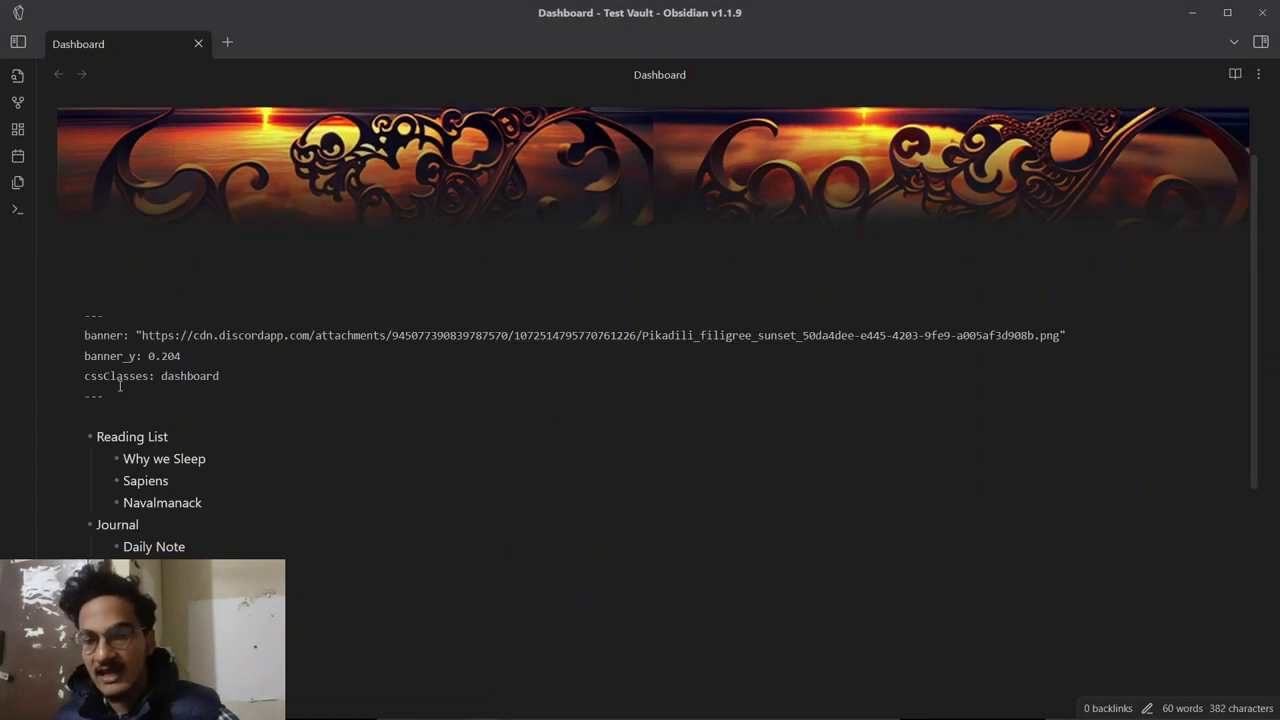
pyautogui.hotkey('ctrl', 'e')
pyautogui.doubleClick(176, 375)
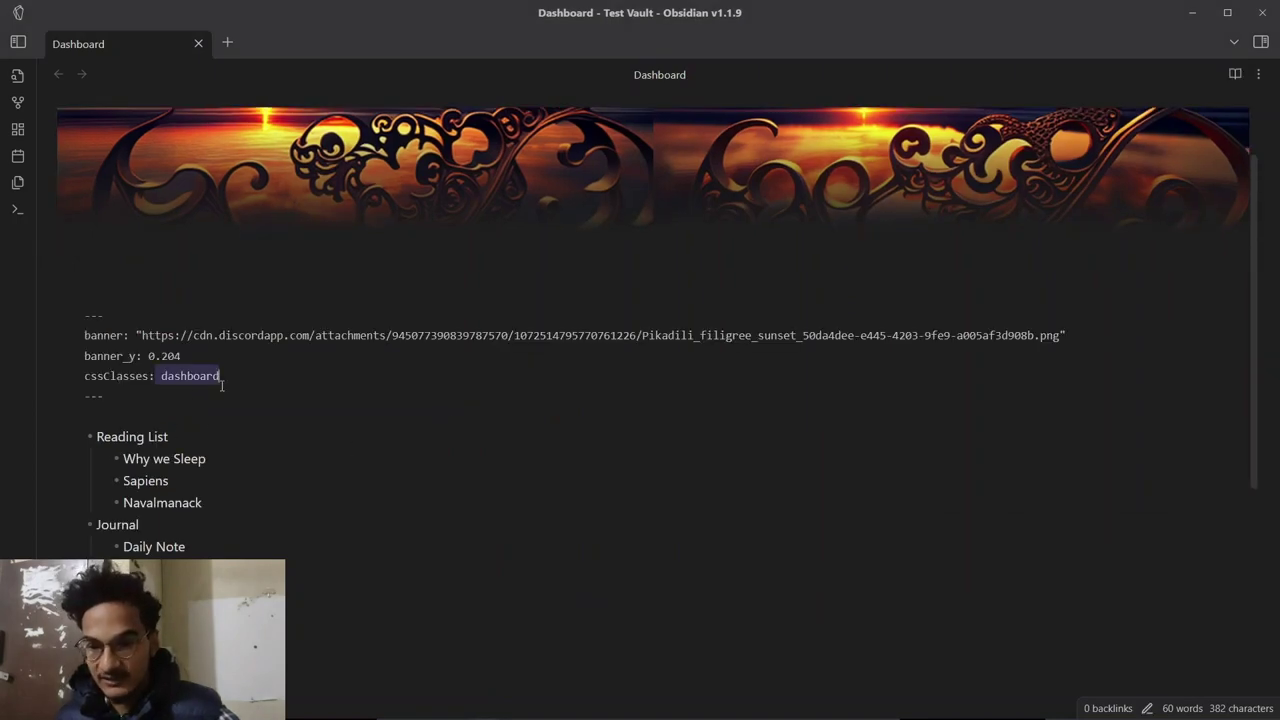
pyautogui.click(166, 401)
pyautogui.press('Return')
pyautogui.press('Return')
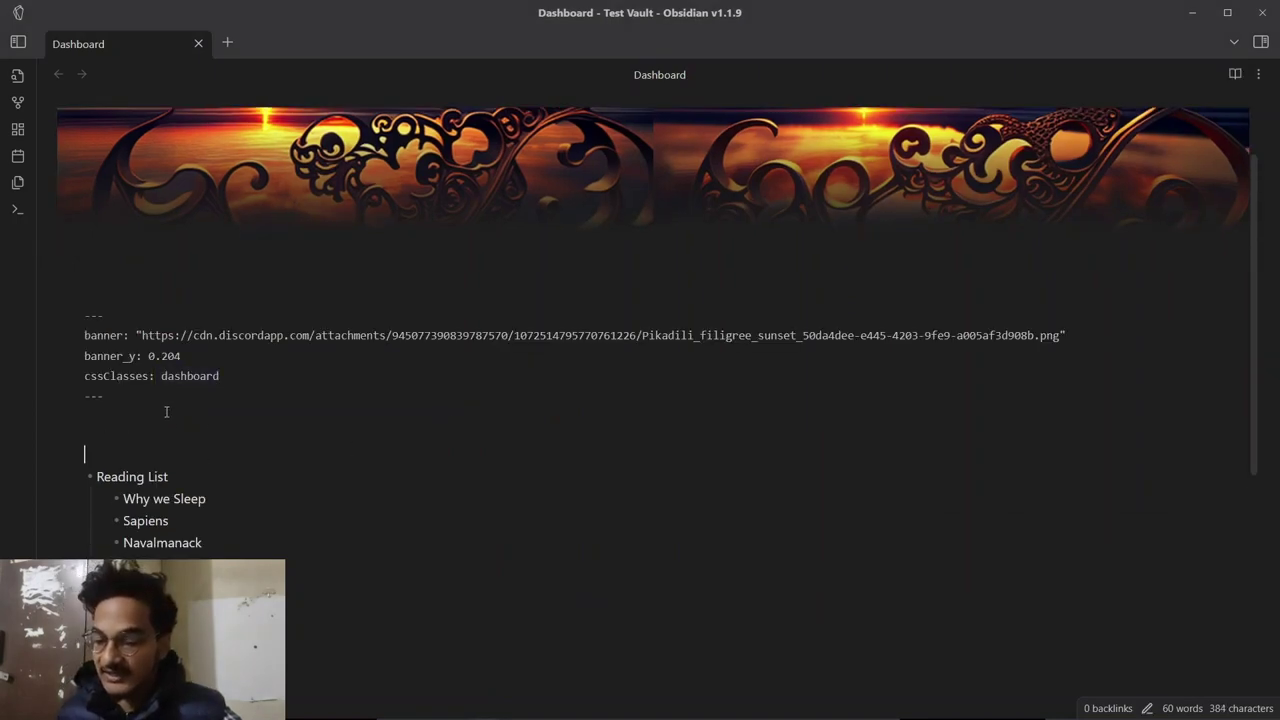
pyautogui.write('- ')
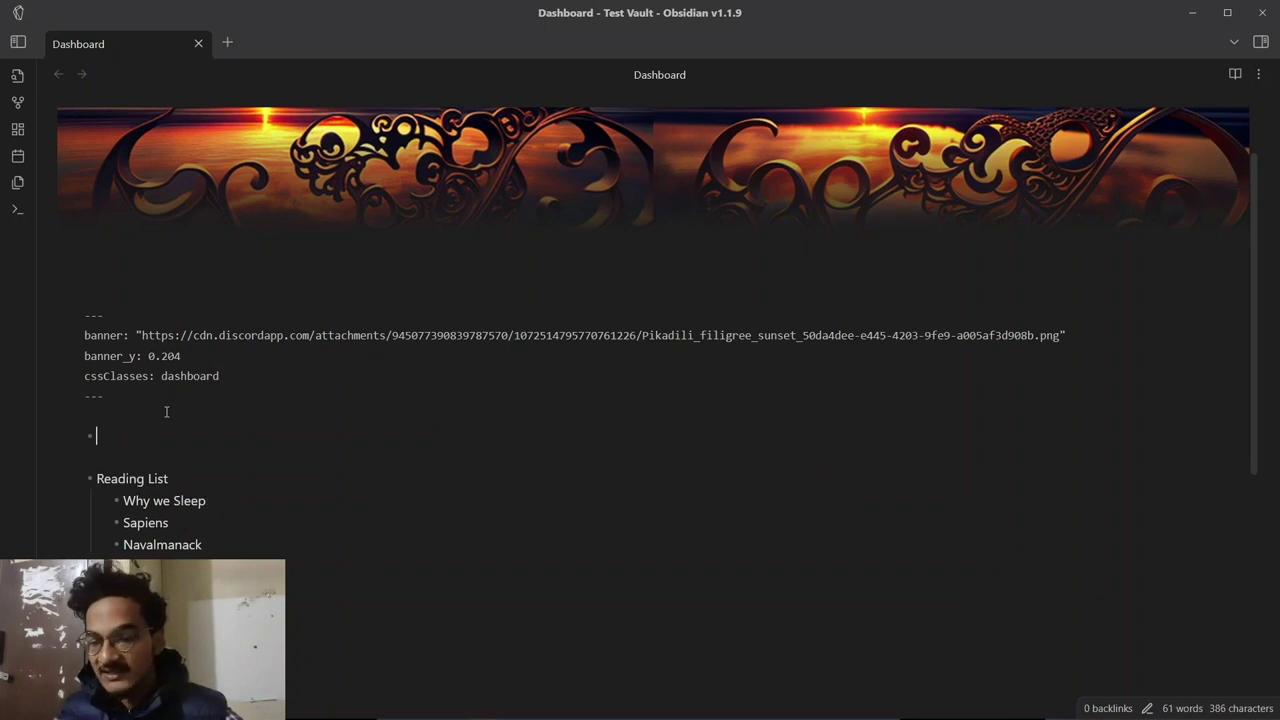
pyautogui.write('Column')
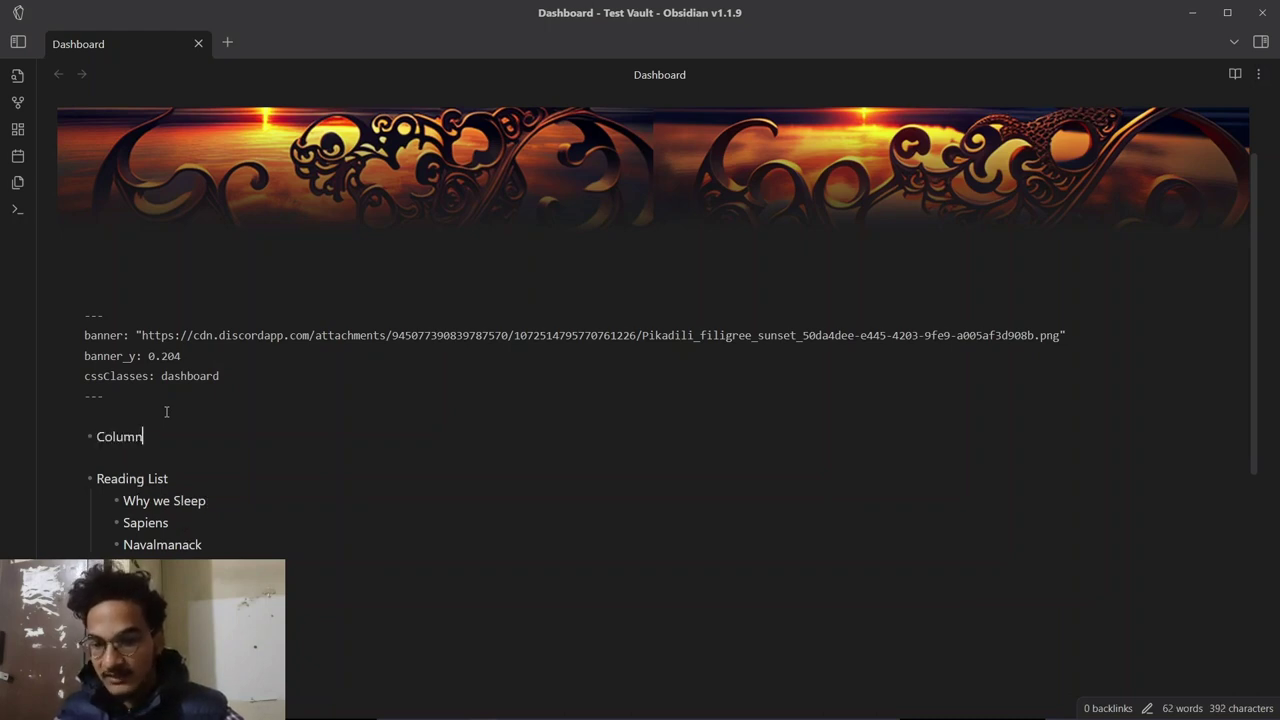
pyautogui.write('1')
pyautogui.press('Return')
pyautogui.write('Column2')
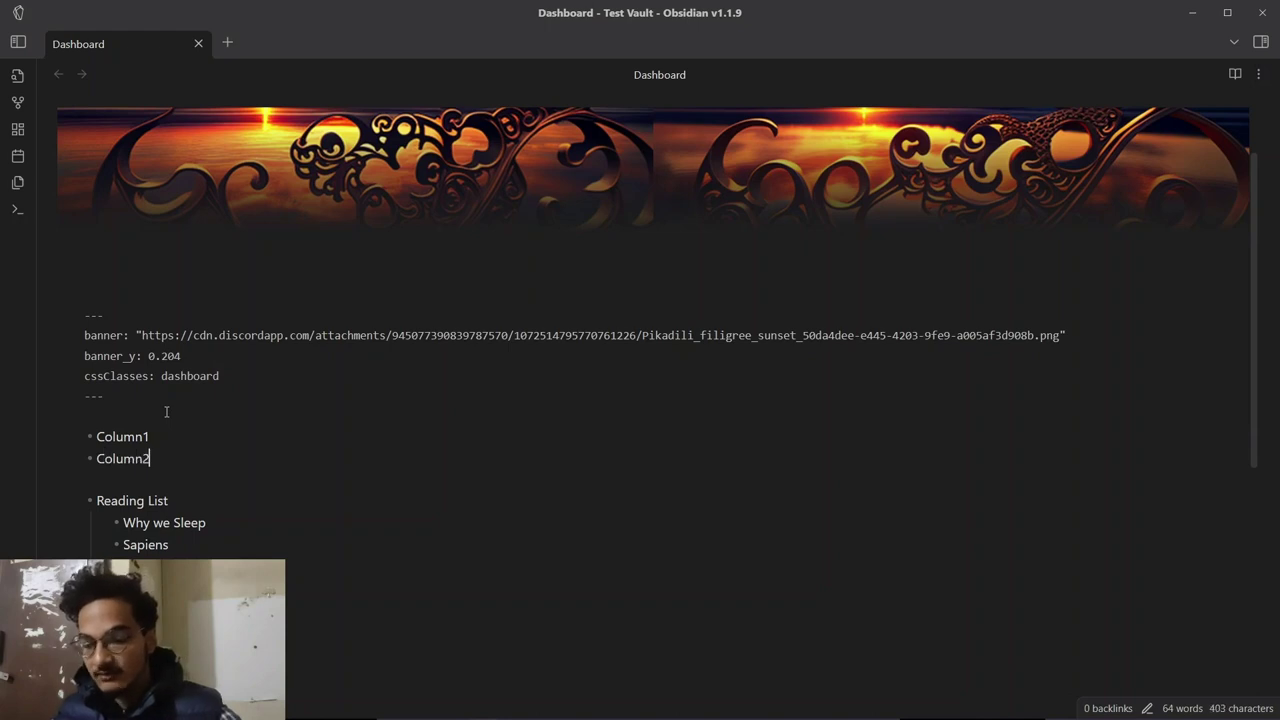
pyautogui.hotkey('ctrl', 'e')
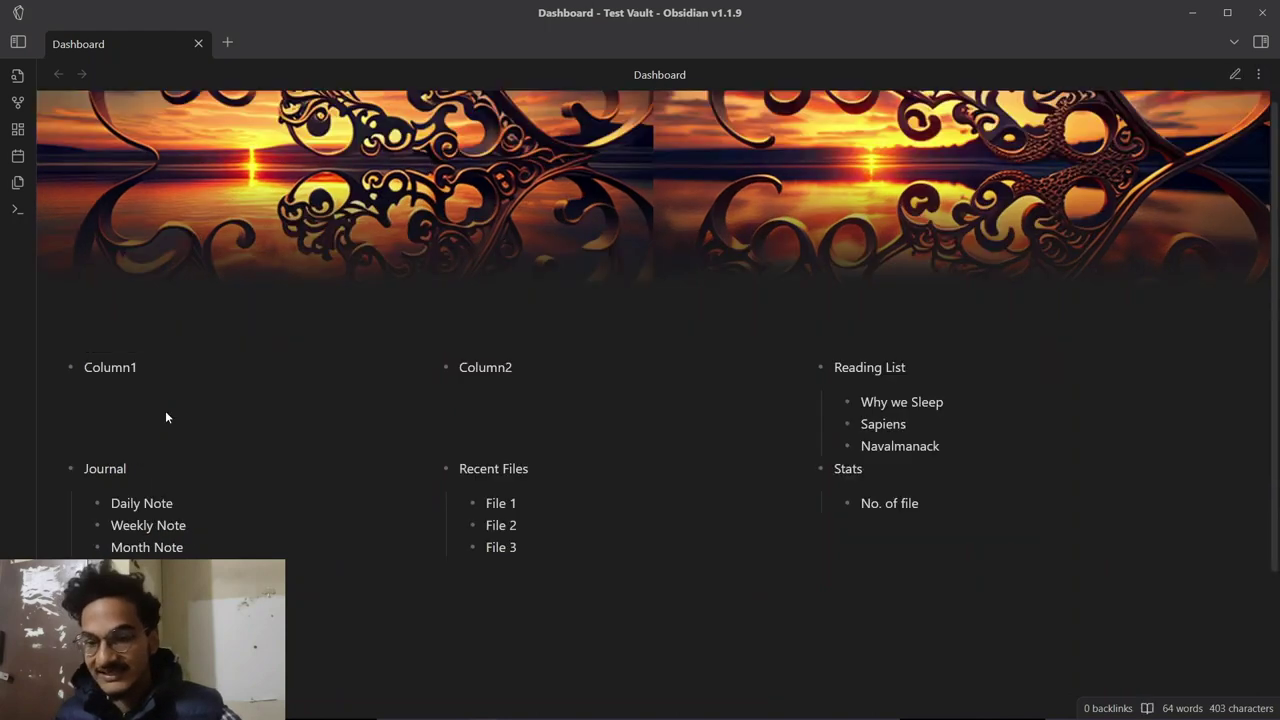
# Step: Insert a horizontal rule between Column2 and Reading List and check the separation in reading view
pyautogui.hotkey('ctrl', 'e')
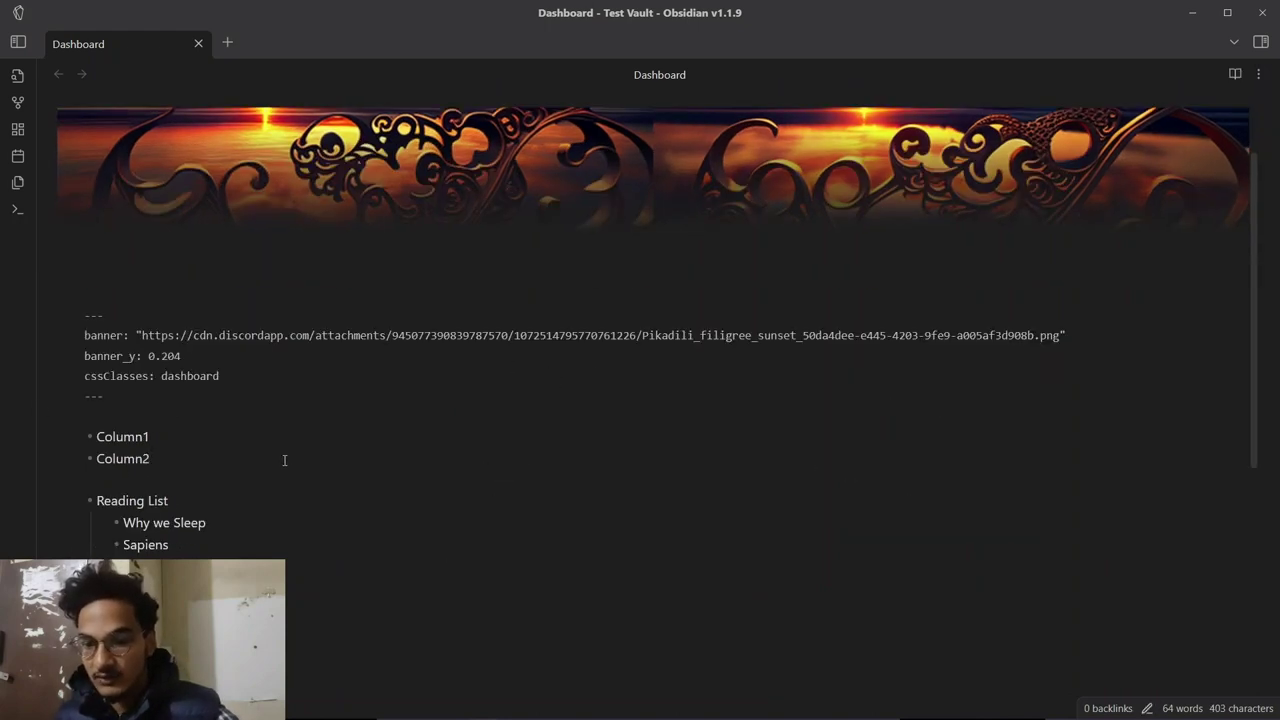
pyautogui.click(262, 478)
pyautogui.write('---')
pyautogui.press('Return')
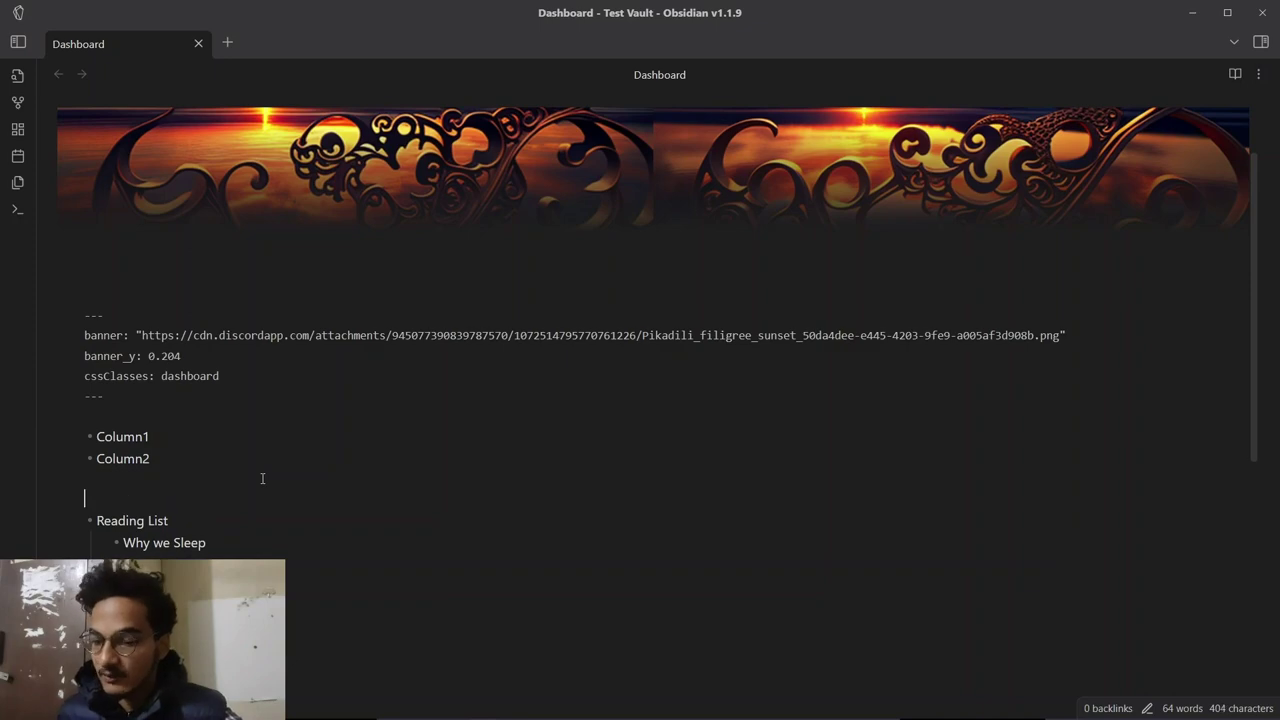
pyautogui.hotkey('ctrl', 'e')
pyautogui.hotkey('ctrl', 'e')
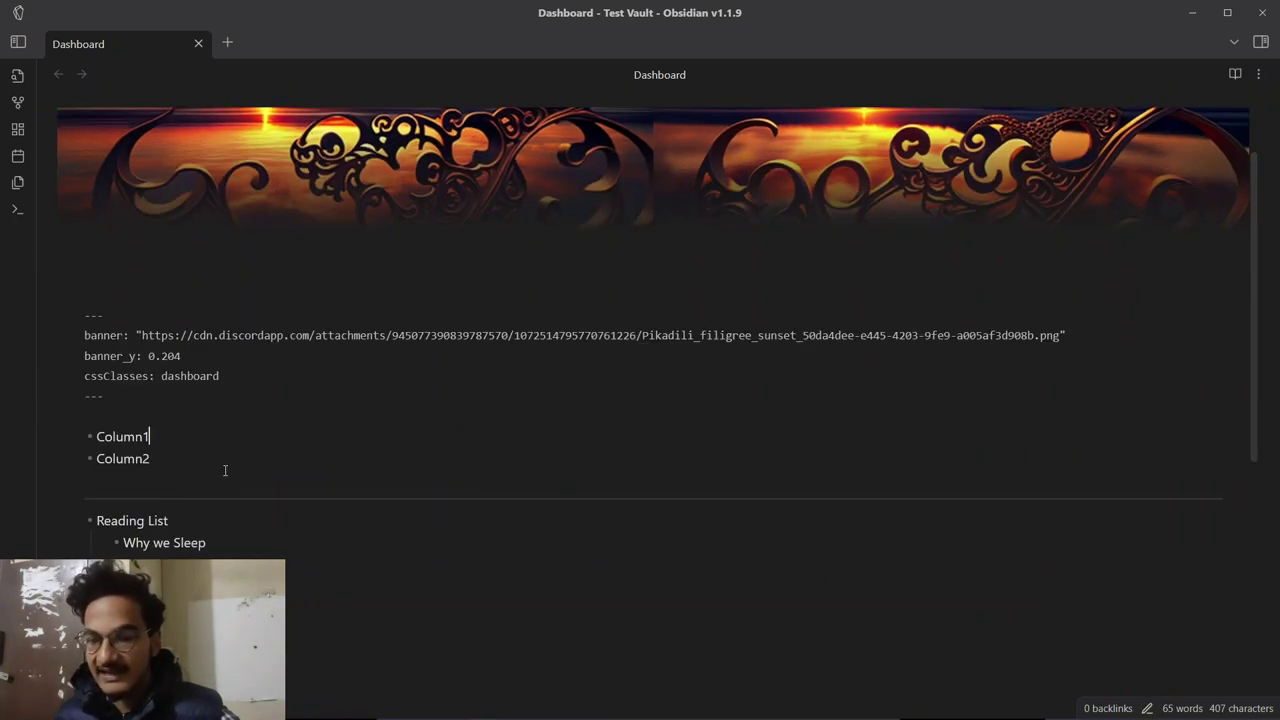
# Step: Add a "column 3" bullet below Column2 and check the columns in reading view
pyautogui.click(224, 475)
pyautogui.write('- column 3')
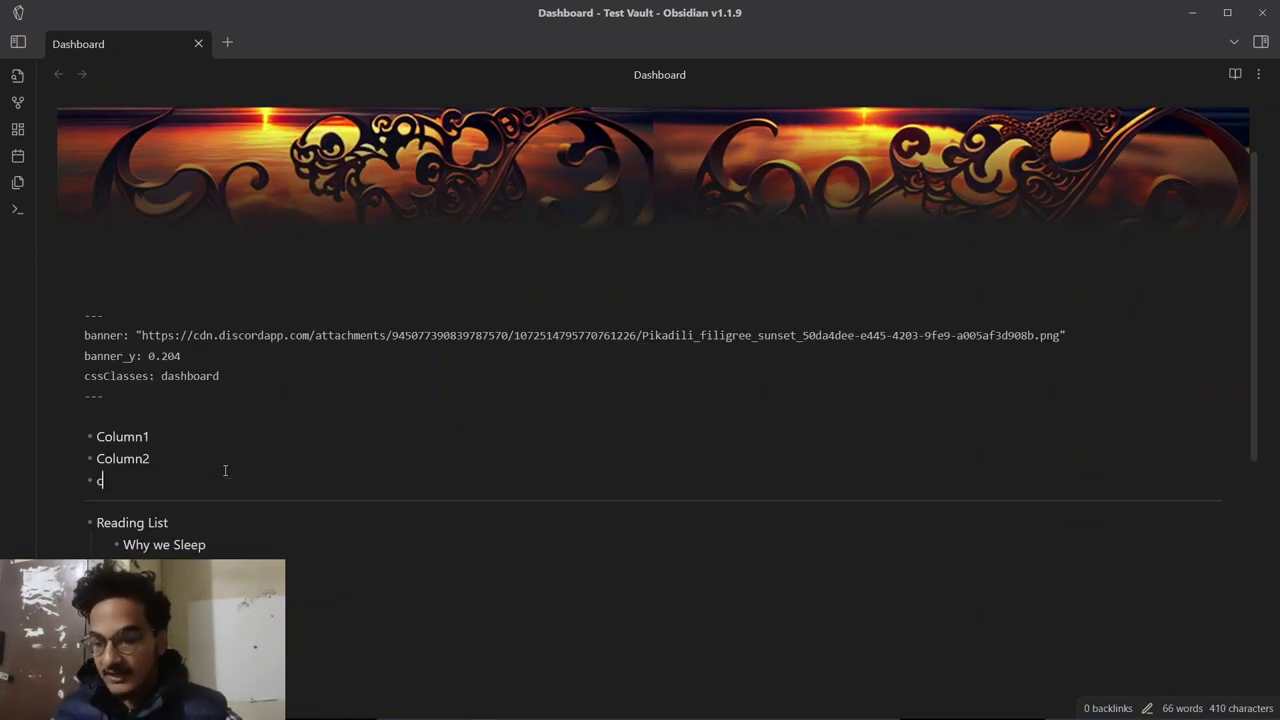
pyautogui.hotkey('ctrl', 'e')
pyautogui.hotkey('ctrl', 'e')
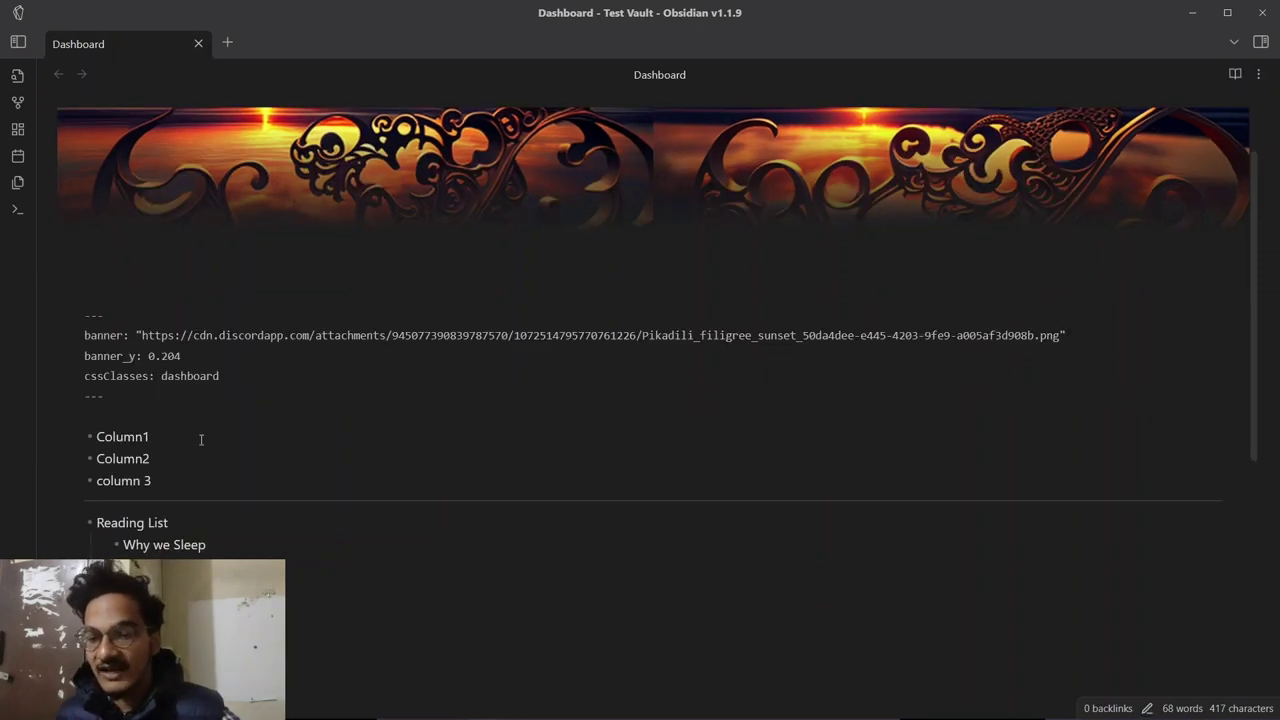
# Step: Add the indented items "List 1" and "List 2" under Column1
pyautogui.click(201, 440)
pyautogui.press('Return')
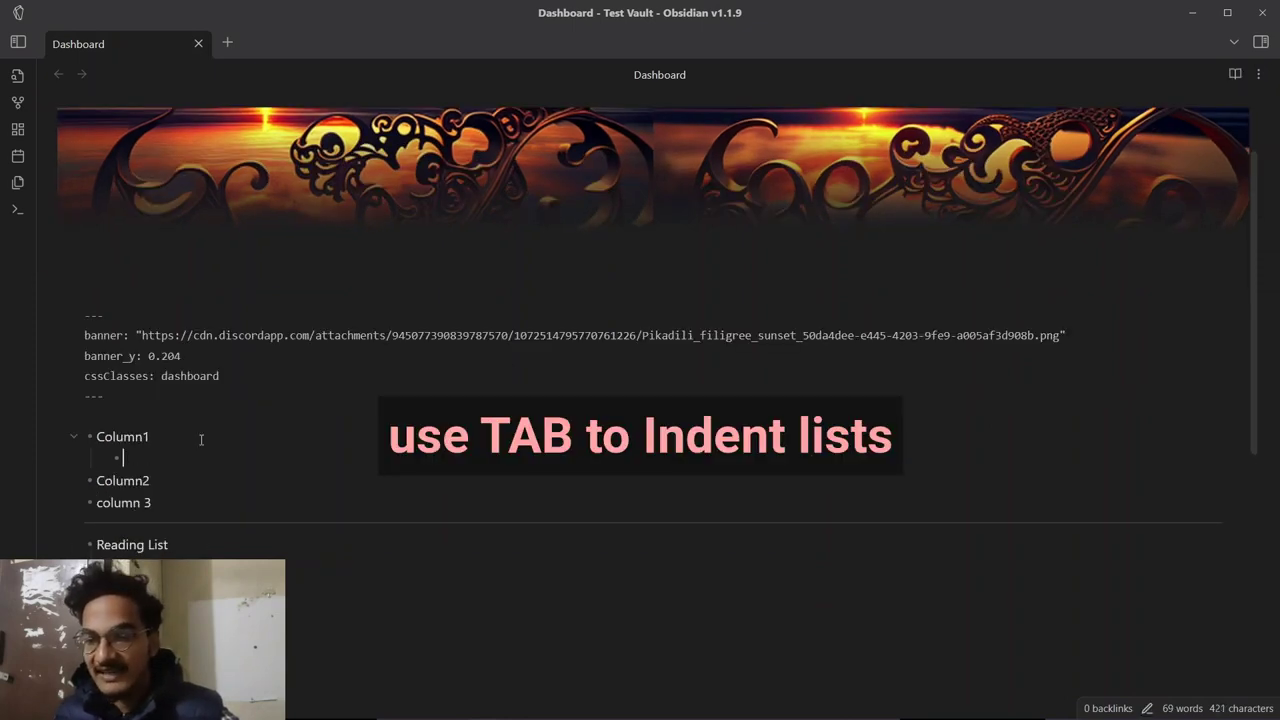
pyautogui.write('List 1')
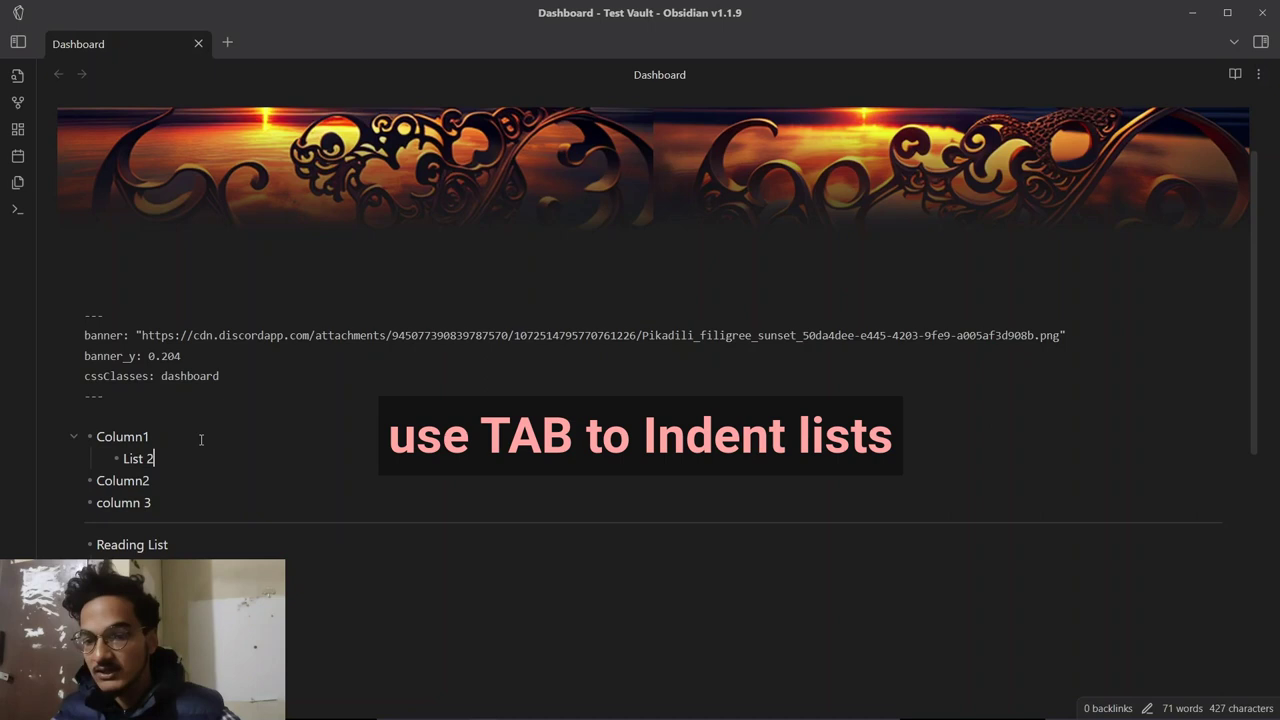
pyautogui.press('Return')
pyautogui.write('List 2')
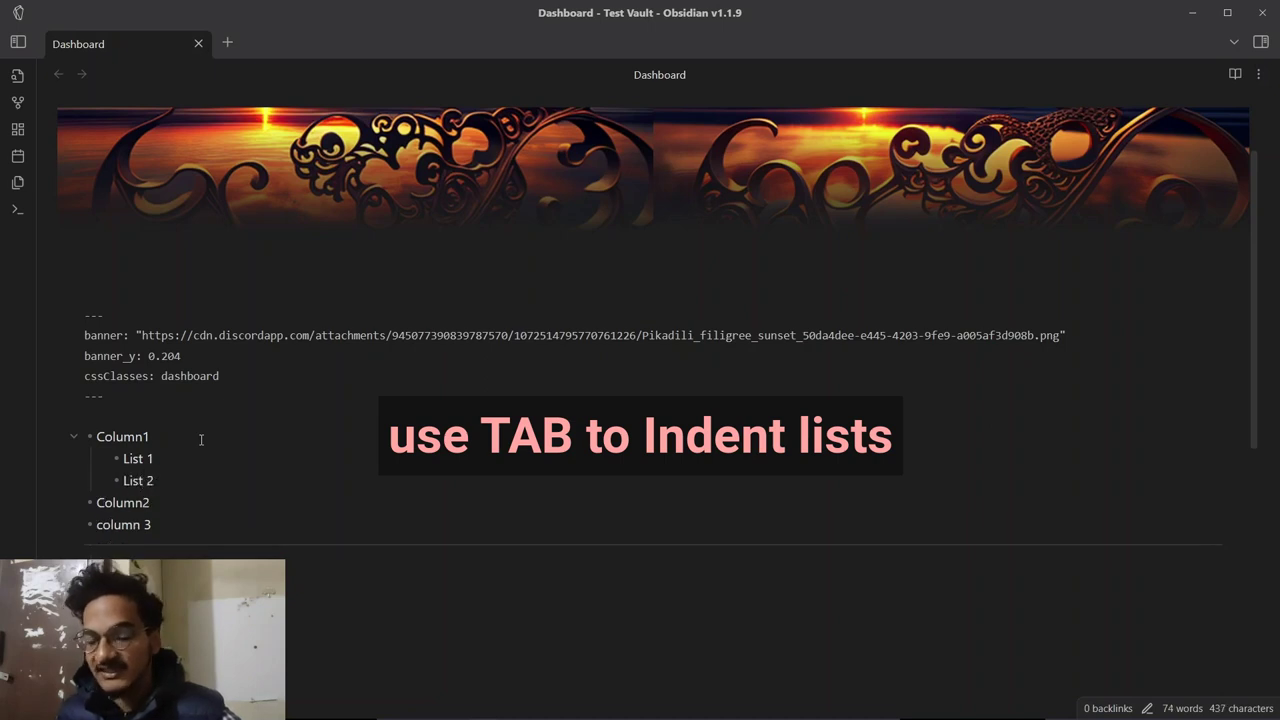
# Step: Preview the Test Vault Dashboard in reading view, collapsing and expanding the nested list under Column1
pyautogui.hotkey('ctrl', 'e')
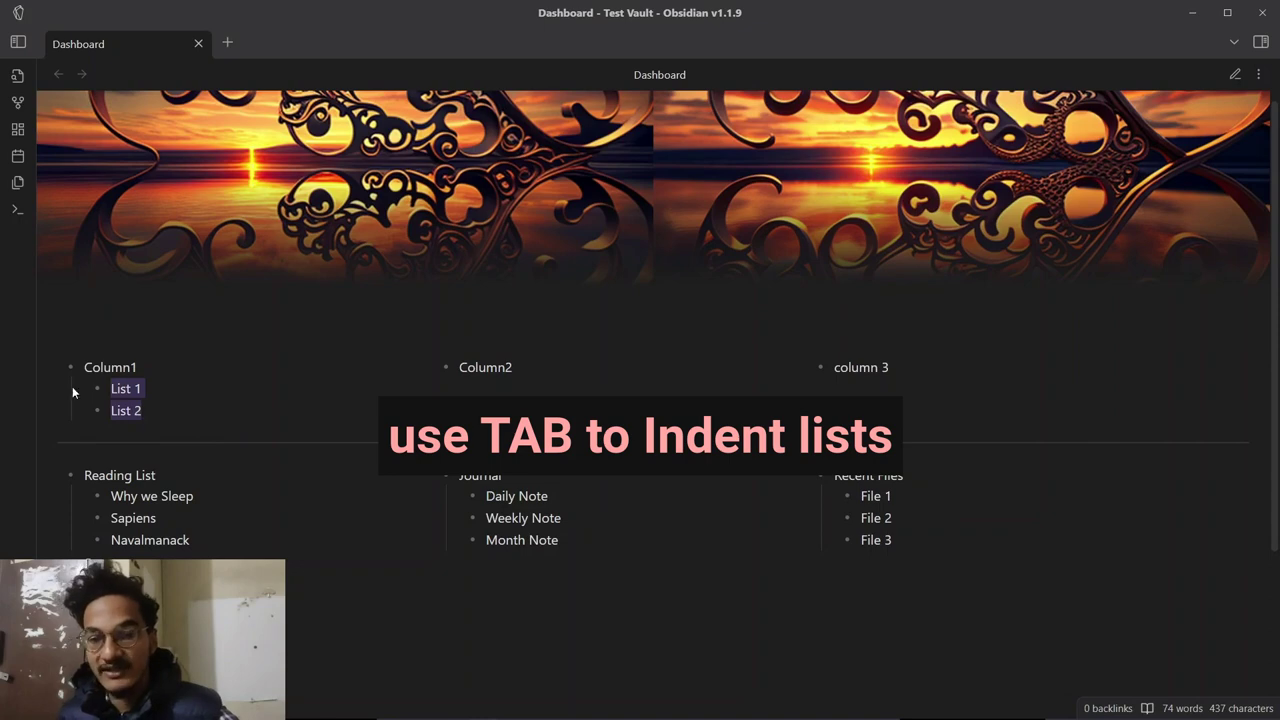
pyautogui.click(50, 371)
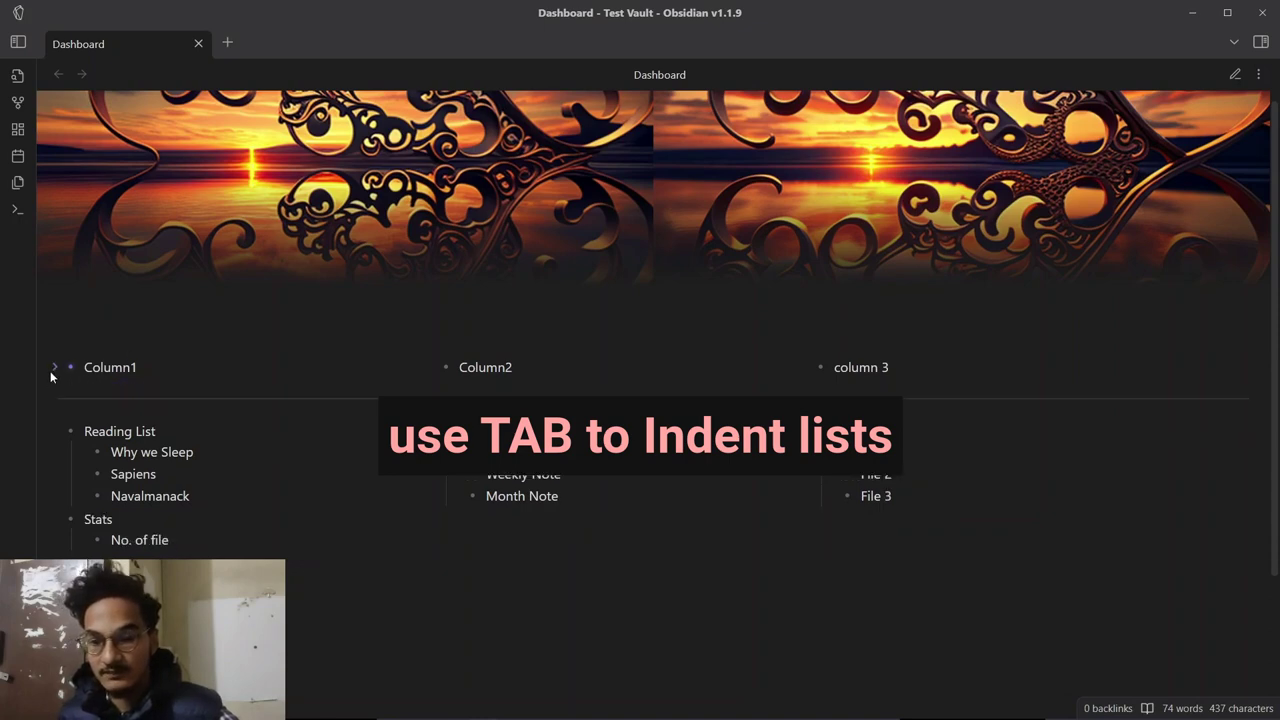
pyautogui.click(50, 371)
pyautogui.click(50, 371)
pyautogui.click(51, 370)
pyautogui.click(51, 369)
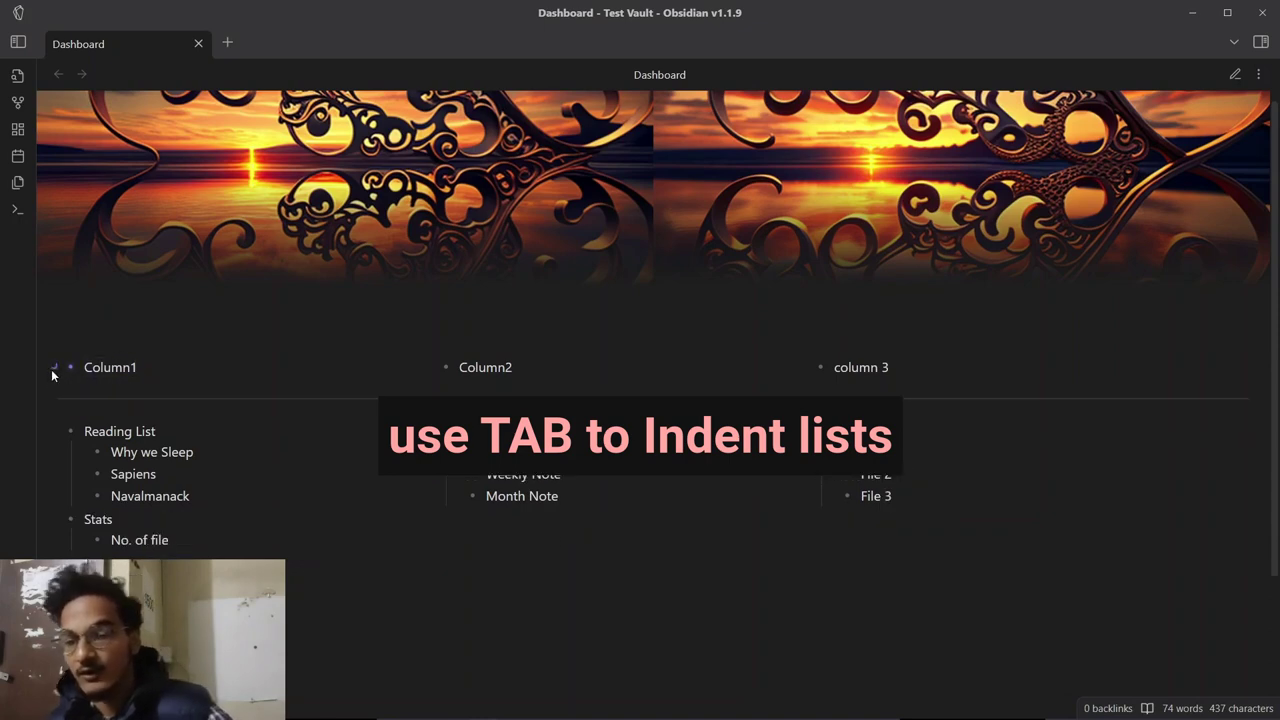
pyautogui.click(51, 369)
pyautogui.scroll(1, 57, 378)
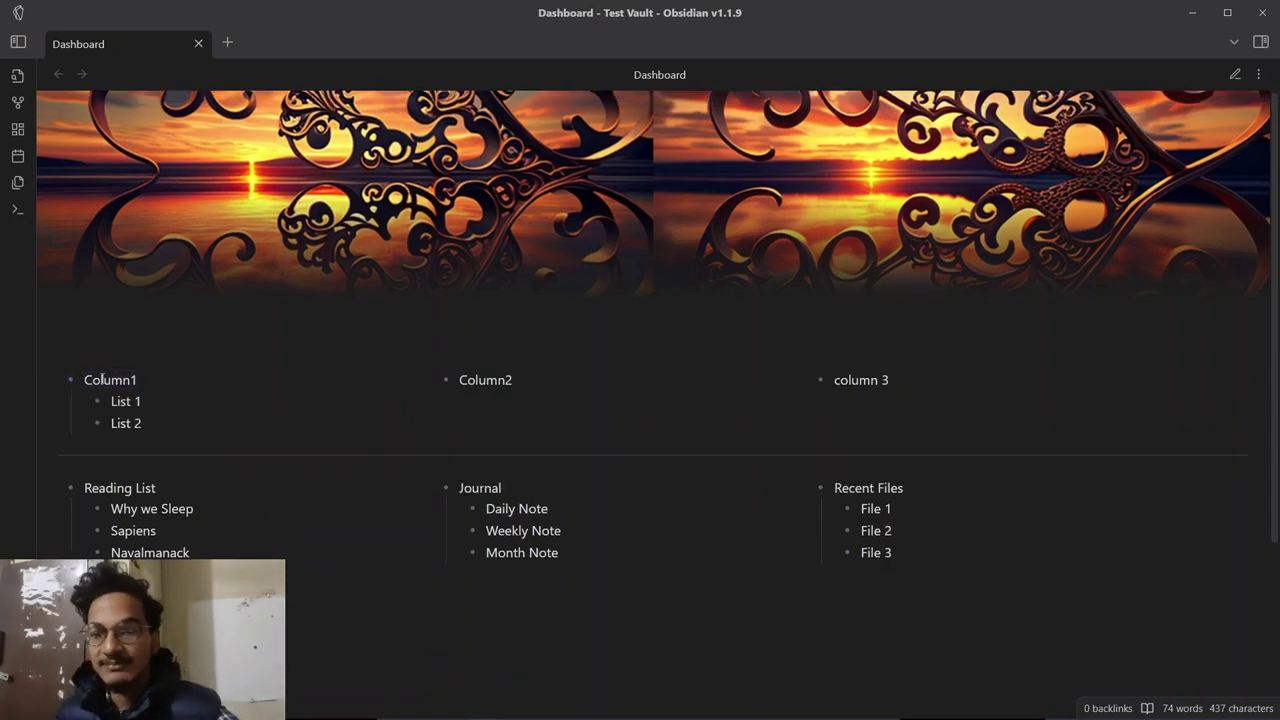
pyautogui.moveTo(103, 379); pyautogui.dragTo(143, 436)
pyautogui.click(160, 432)
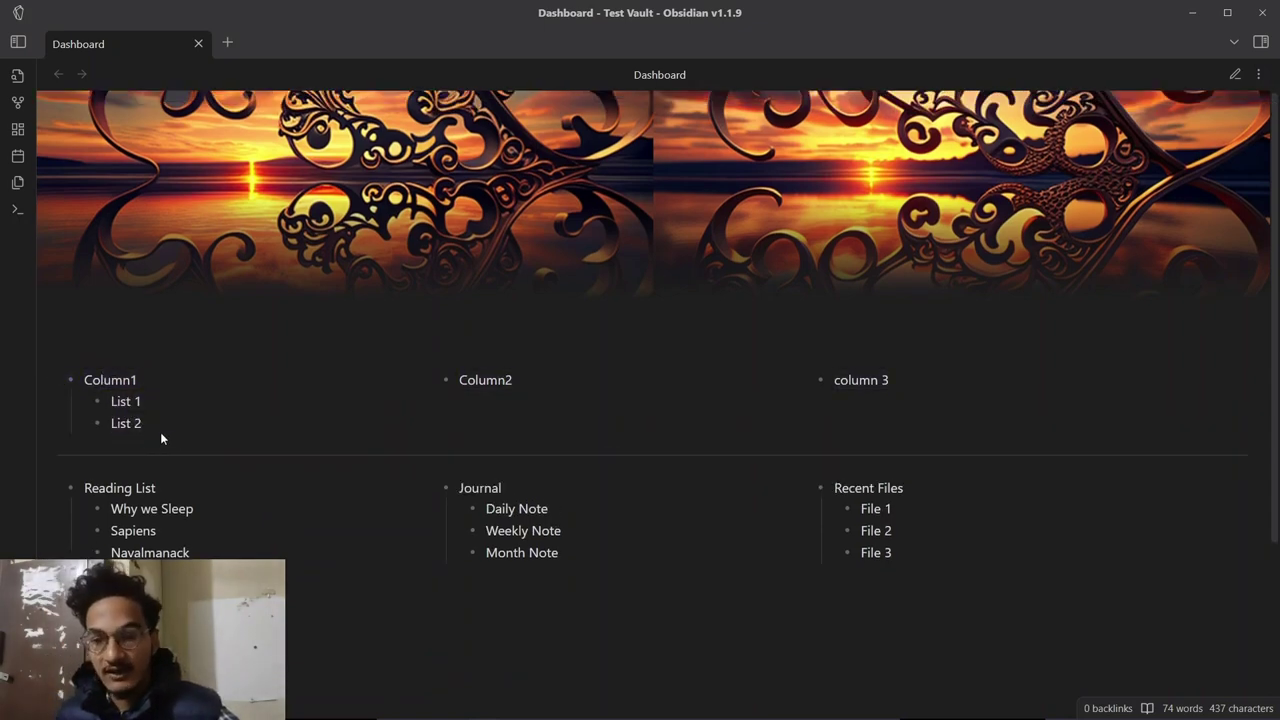
pyautogui.click(95, 383)
pyautogui.moveTo(84, 380); pyautogui.dragTo(154, 423)
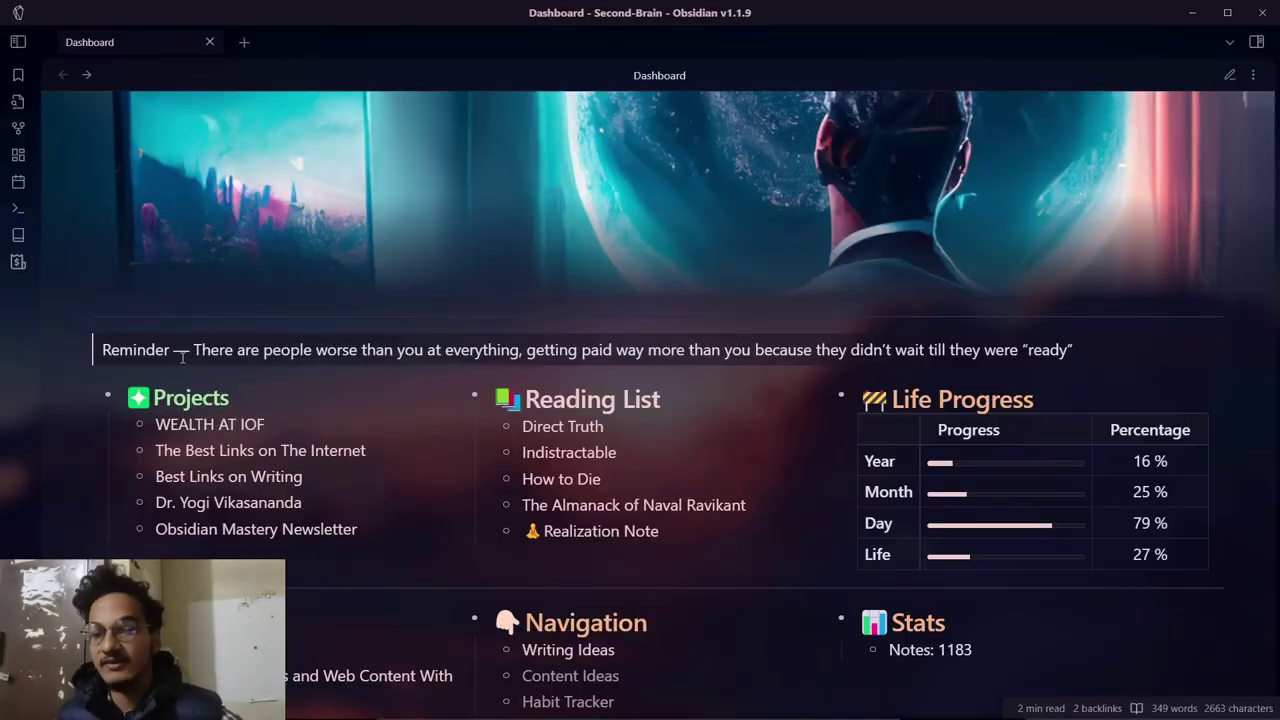
# Step: Switch to the Second-Brain vault's Dashboard and examine its Reminder quote and Projects heading
pyautogui.moveTo(193, 358); pyautogui.dragTo(500, 345)
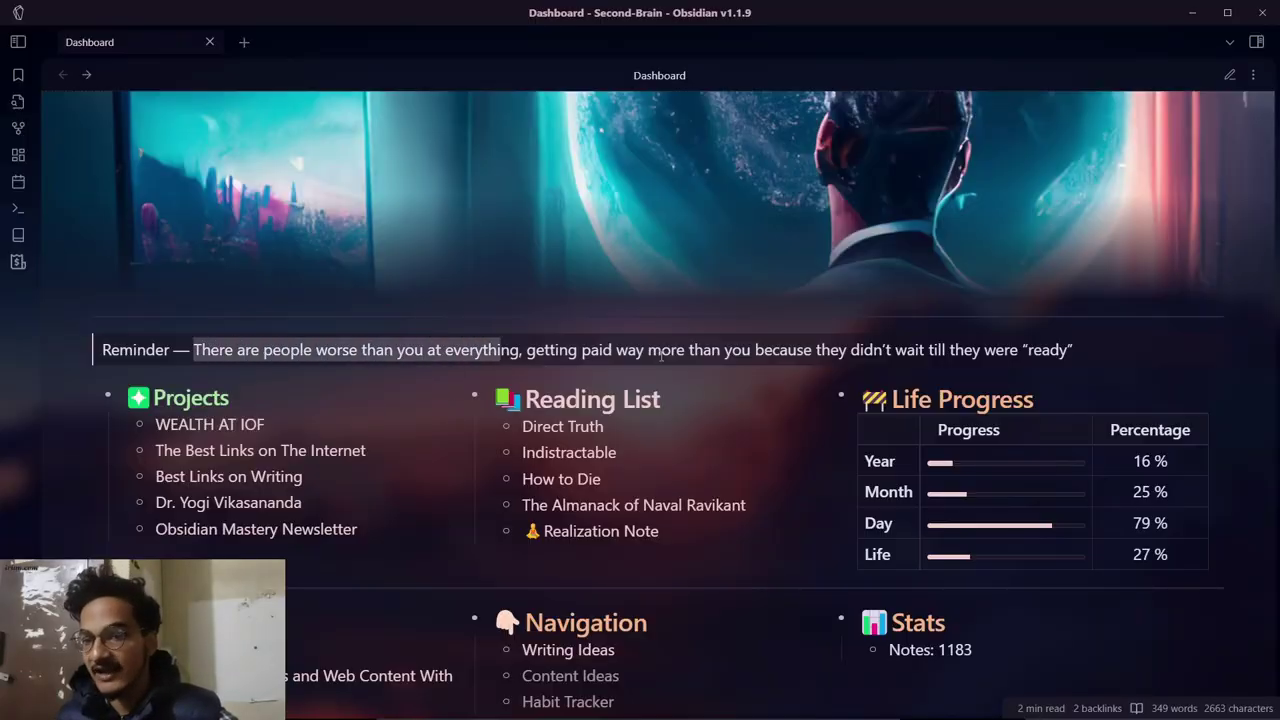
pyautogui.click(660, 352)
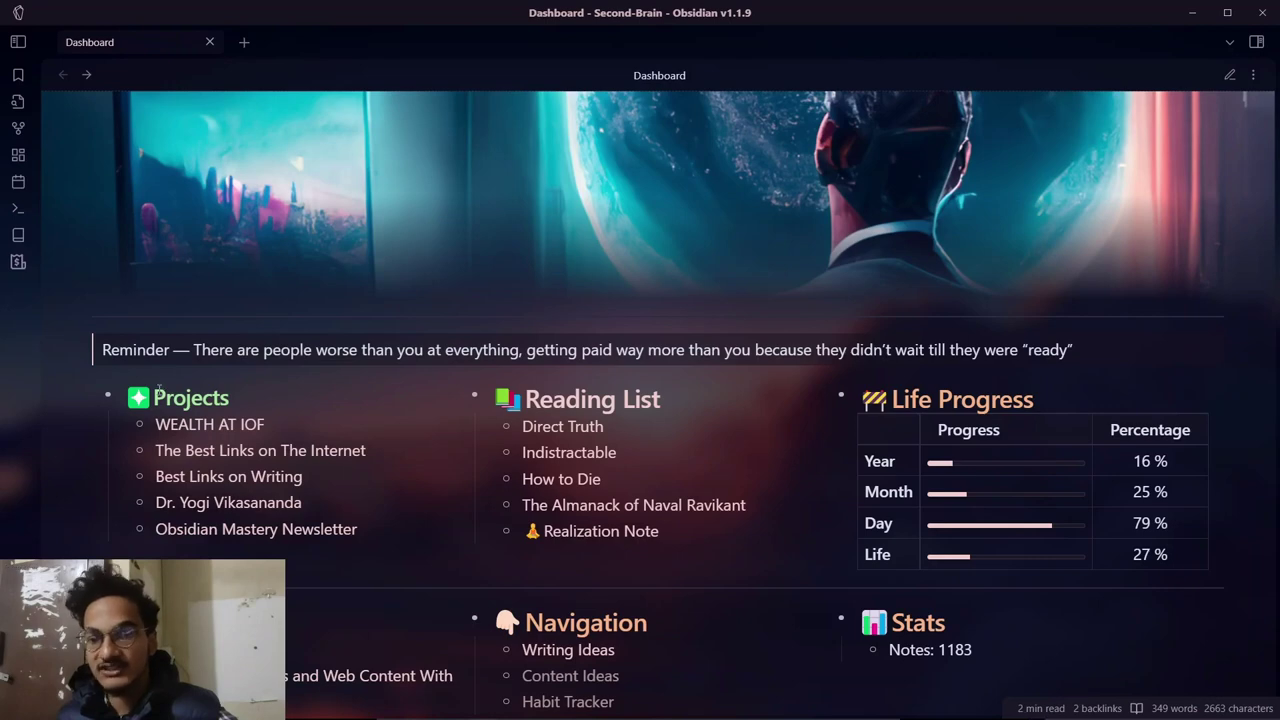
pyautogui.moveTo(154, 396); pyautogui.dragTo(232, 393)
pyautogui.click(278, 395)
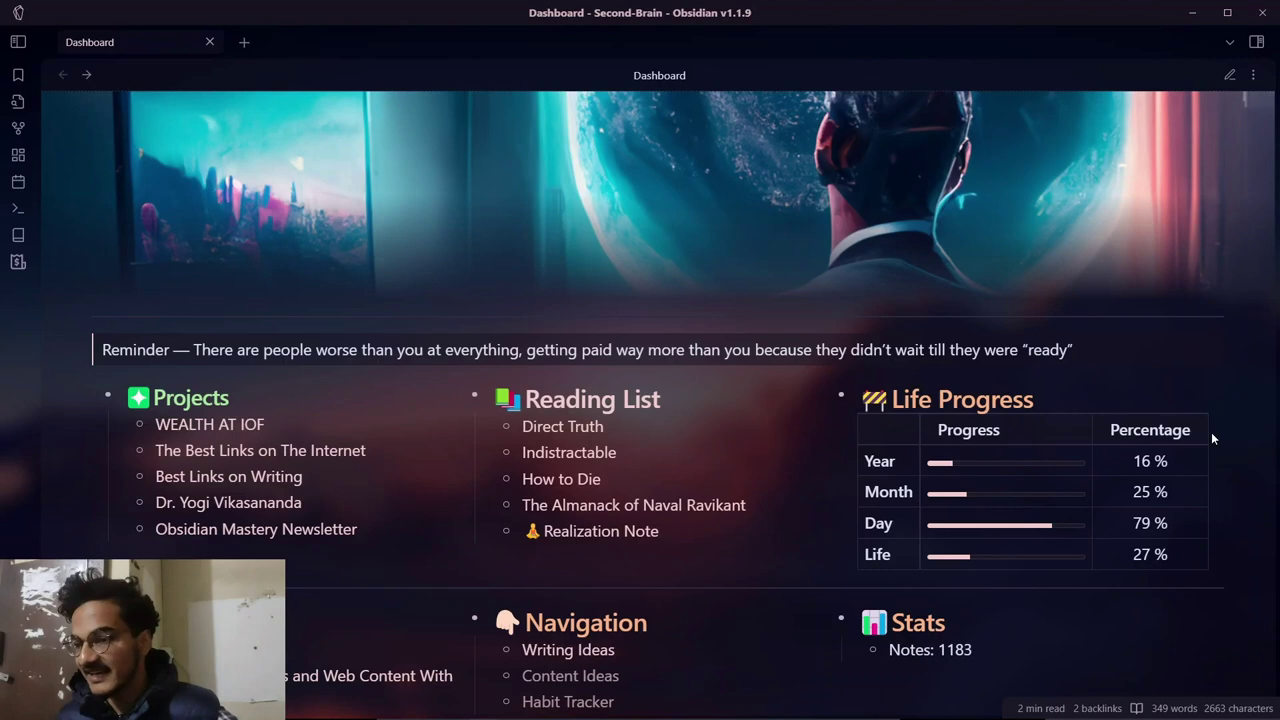
# Step: Examine the dataviewjs code behind the Life Progress table in editing view and return to reading view
pyautogui.hotkey('ctrl', 'e')
pyautogui.scroll(-5, 665, 416)
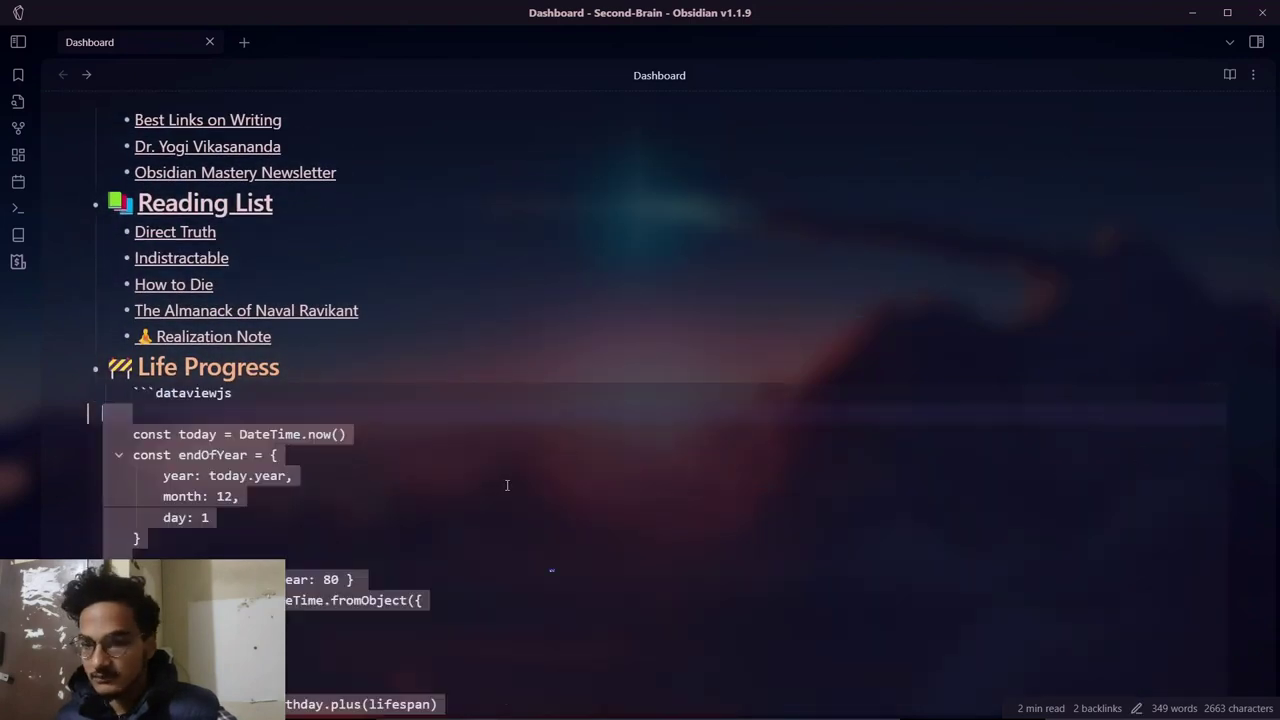
pyautogui.scroll(-7, 266, 332)
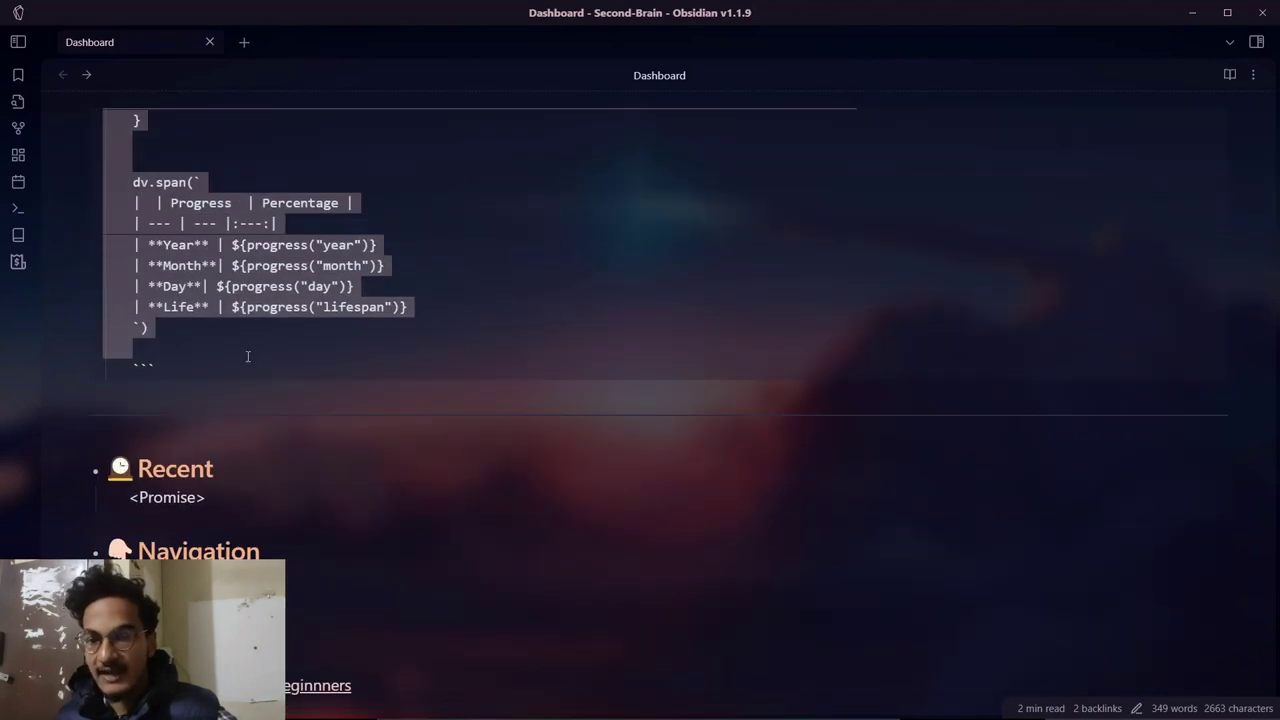
pyautogui.click(248, 356)
pyautogui.hotkey('ctrl', 'e')
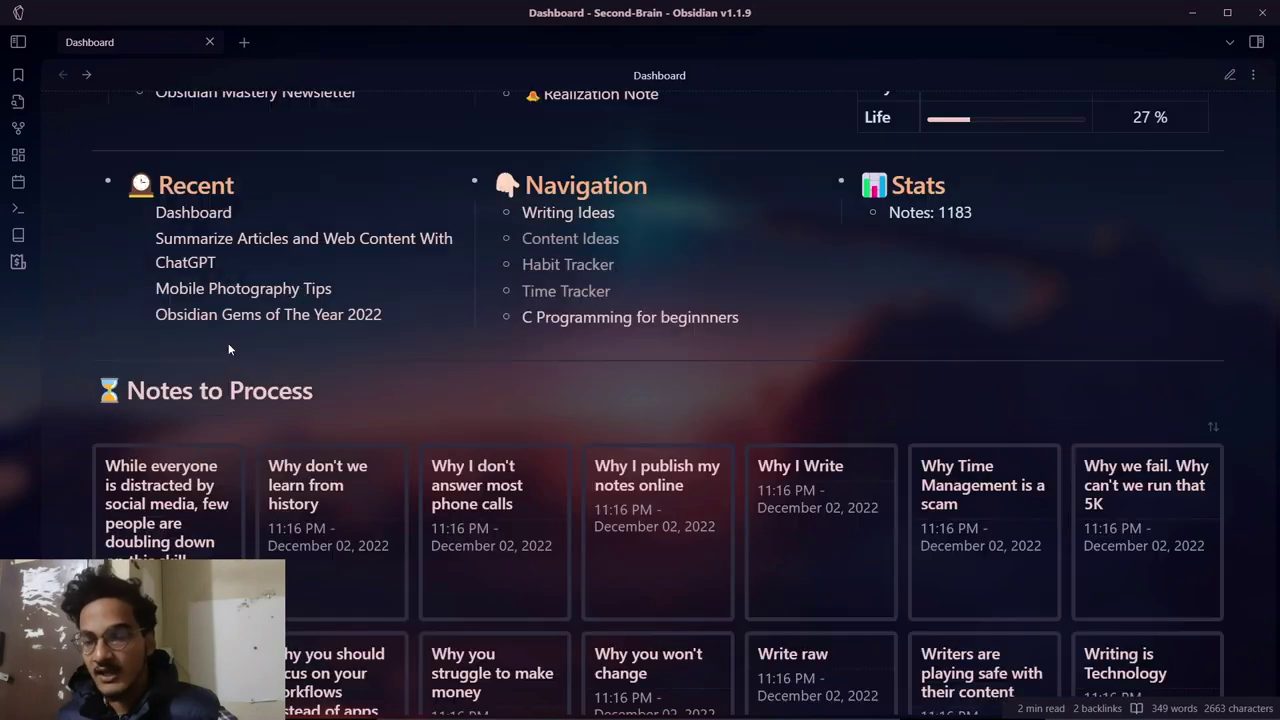
# Step: Examine the Recent section in both views, along with the Stats and Notes to Process sections
pyautogui.scroll(2, 960, 223)
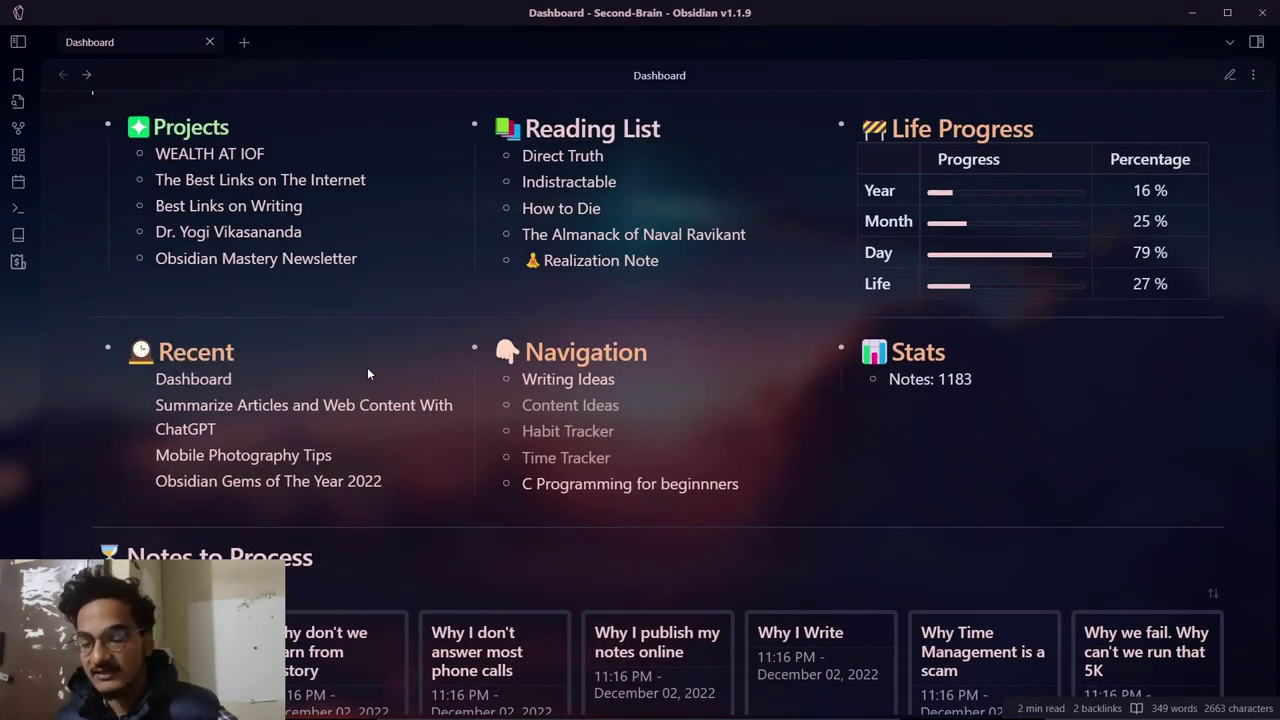
pyautogui.hotkey('ctrl', 'e')
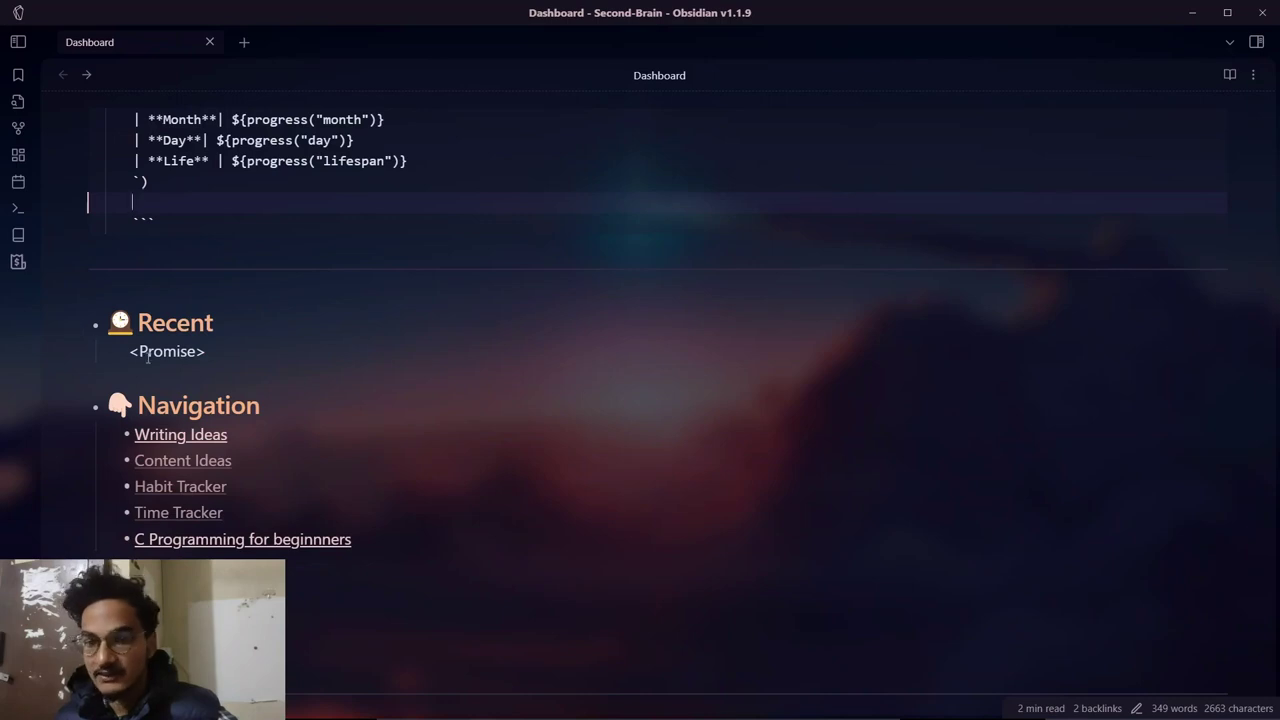
pyautogui.hotkey('ctrl', 'e')
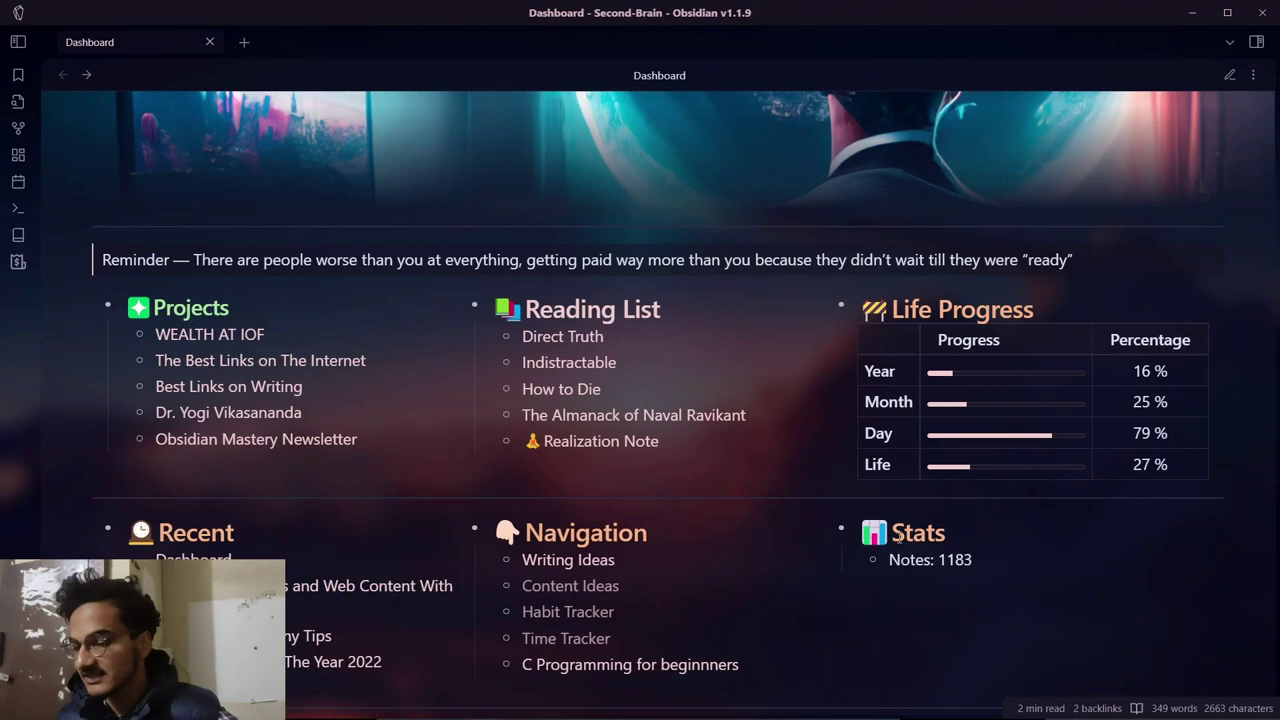
pyautogui.scroll(-2, 897, 537)
pyautogui.moveTo(973, 393); pyautogui.dragTo(890, 393)
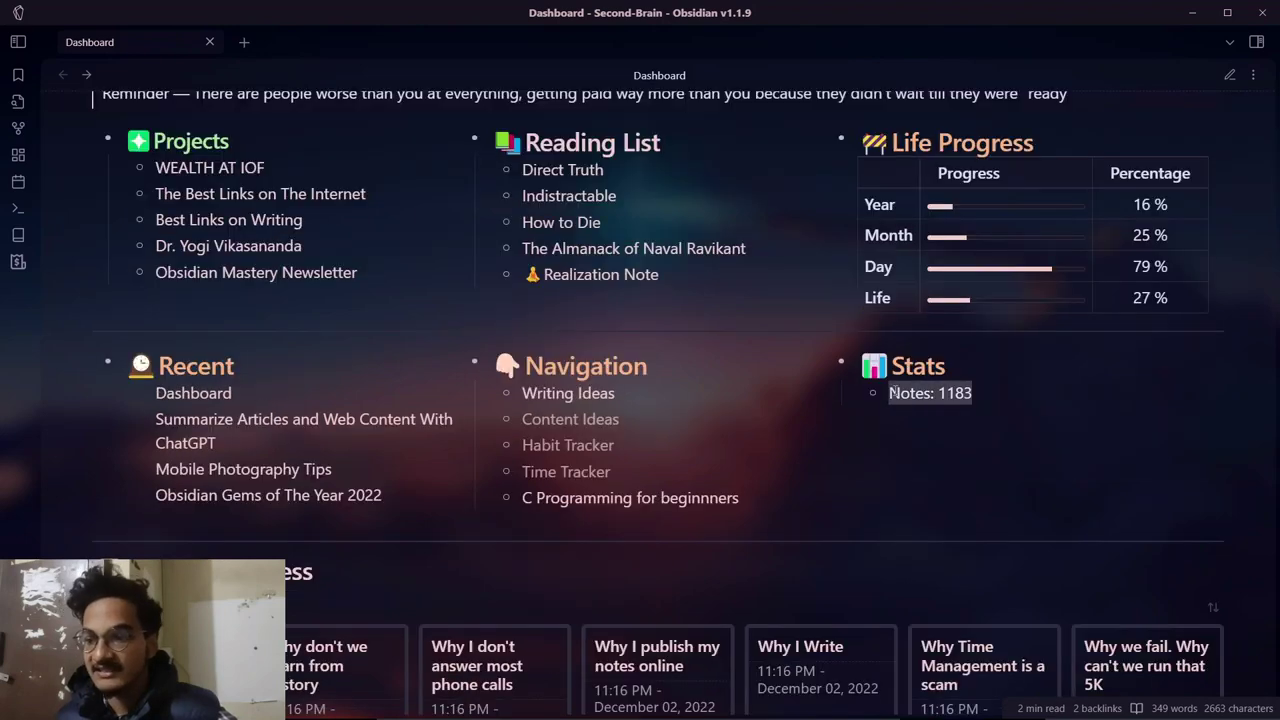
pyautogui.click(265, 478)
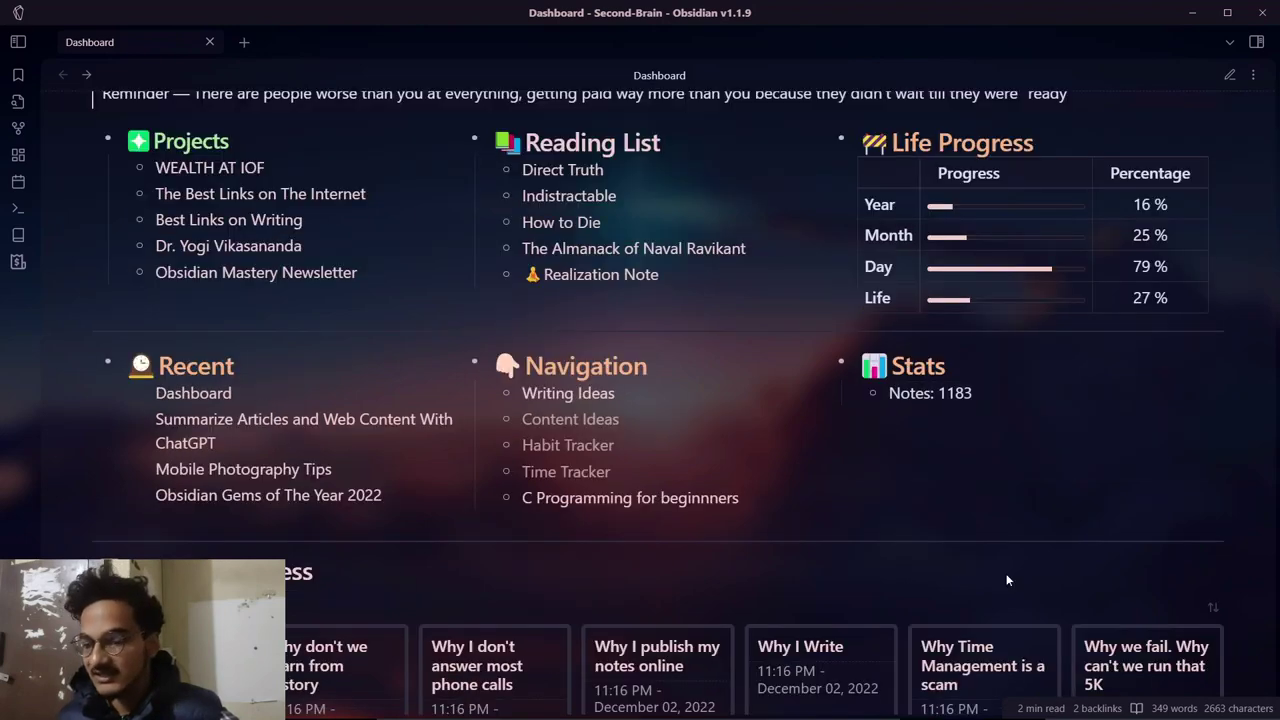
pyautogui.scroll(-1, 1186, 578)
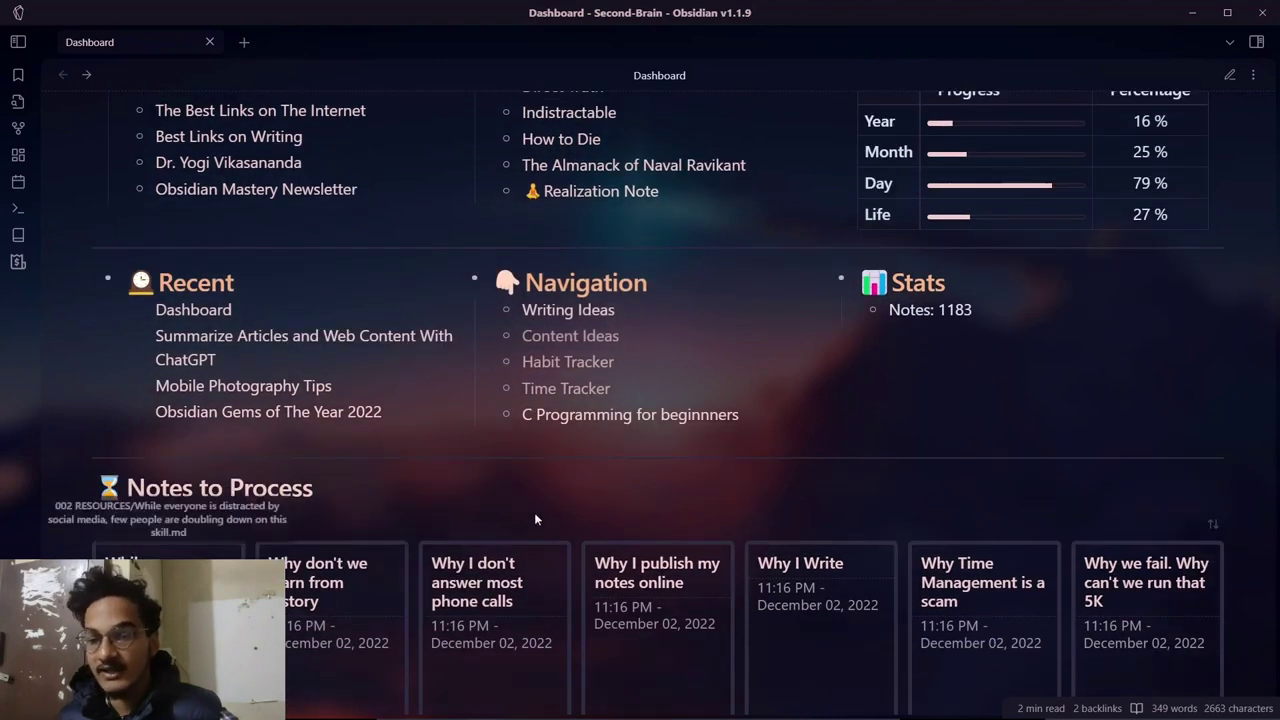
pyautogui.scroll(5, 246, 435)
# Step: Put the Dashboard in editing view, look at the Appearance settings for the theme and close them
pyautogui.hotkey('ctrl', 'e')
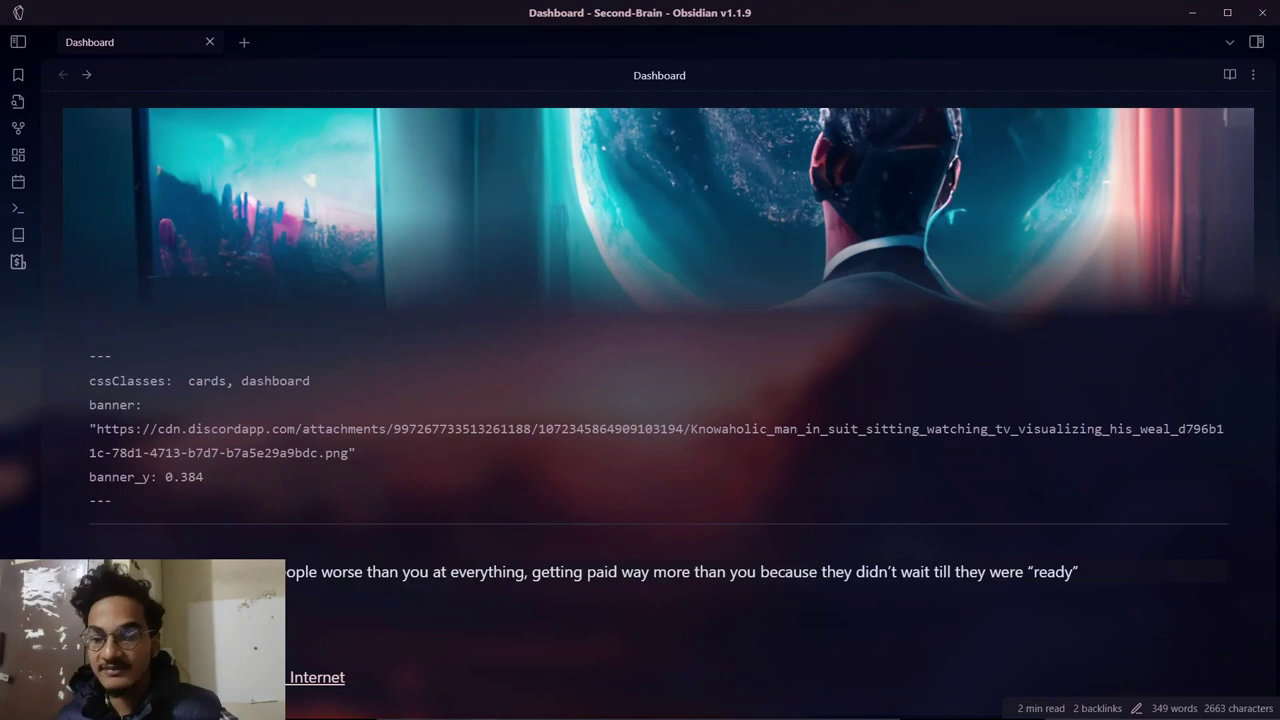
pyautogui.hotkey('ctrl', ',')
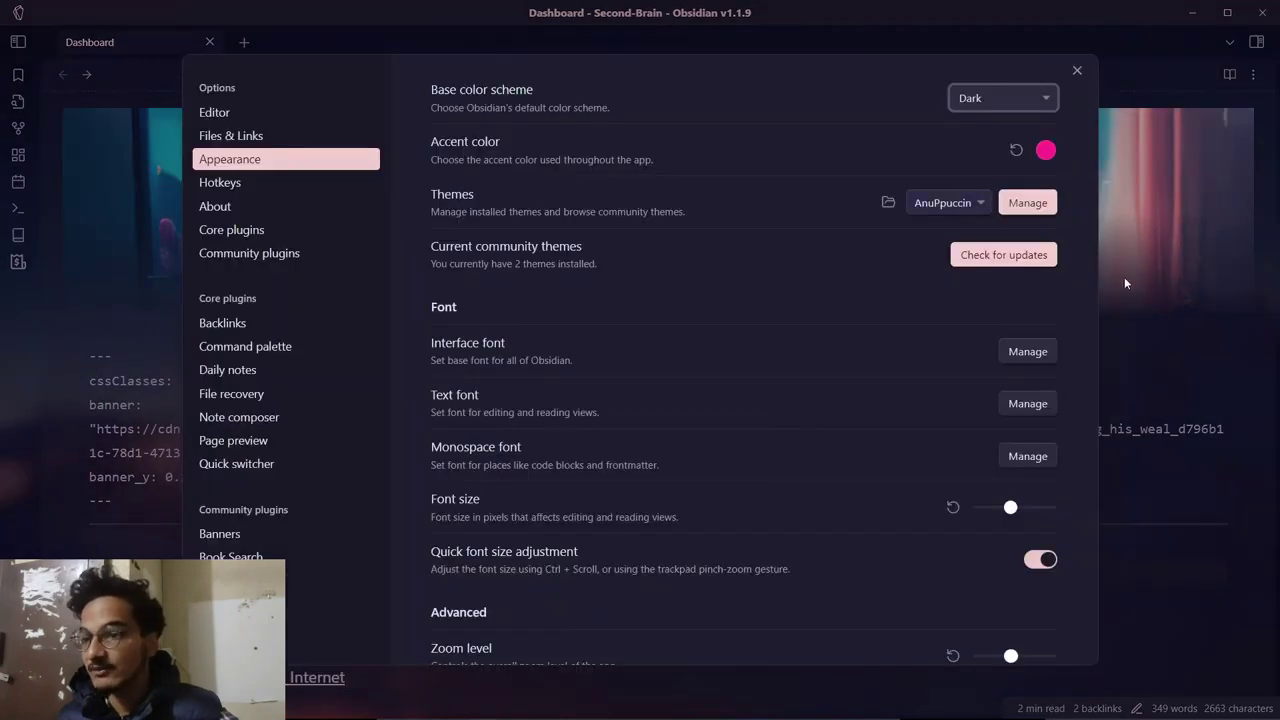
pyautogui.click(1184, 337)
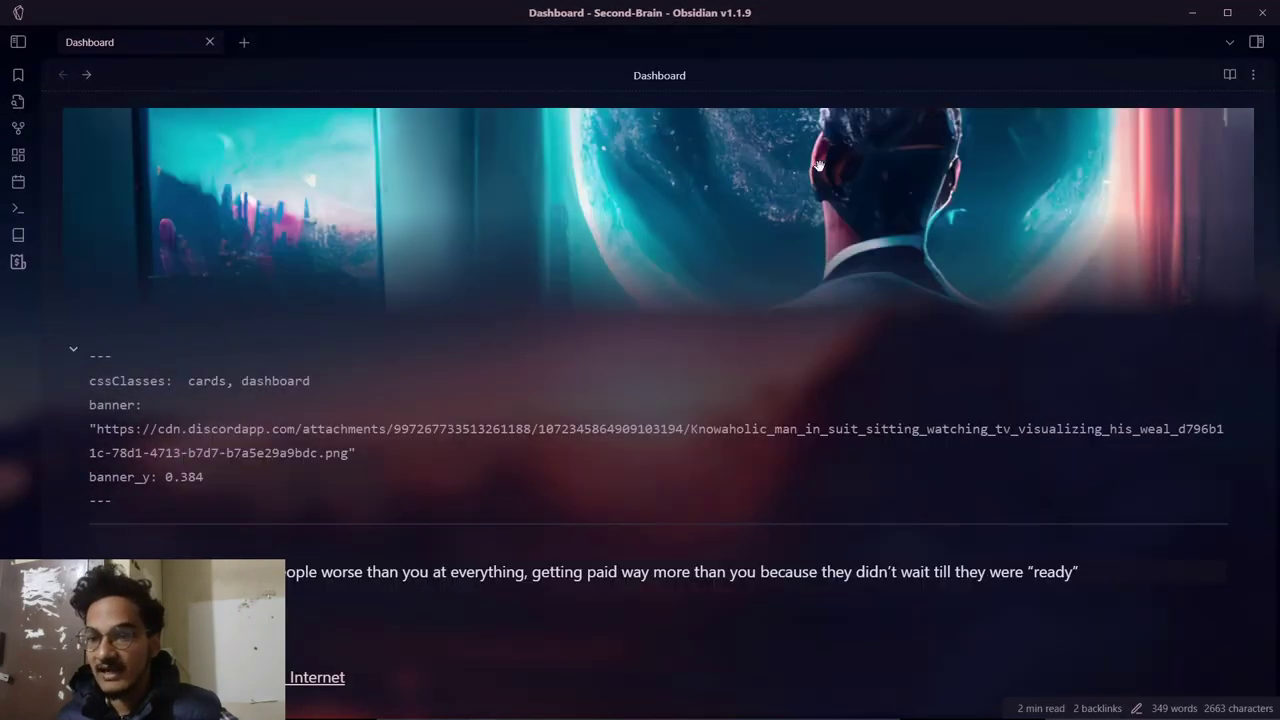
# Step: Reposition the Dashboard banner image vertically to a banner_y of about 0.336 and check it in reading view
pyautogui.moveTo(903, 205); pyautogui.dragTo(903, 257)
pyautogui.hotkey('ctrl', 'e')
pyautogui.scroll(-3, 494, 461)
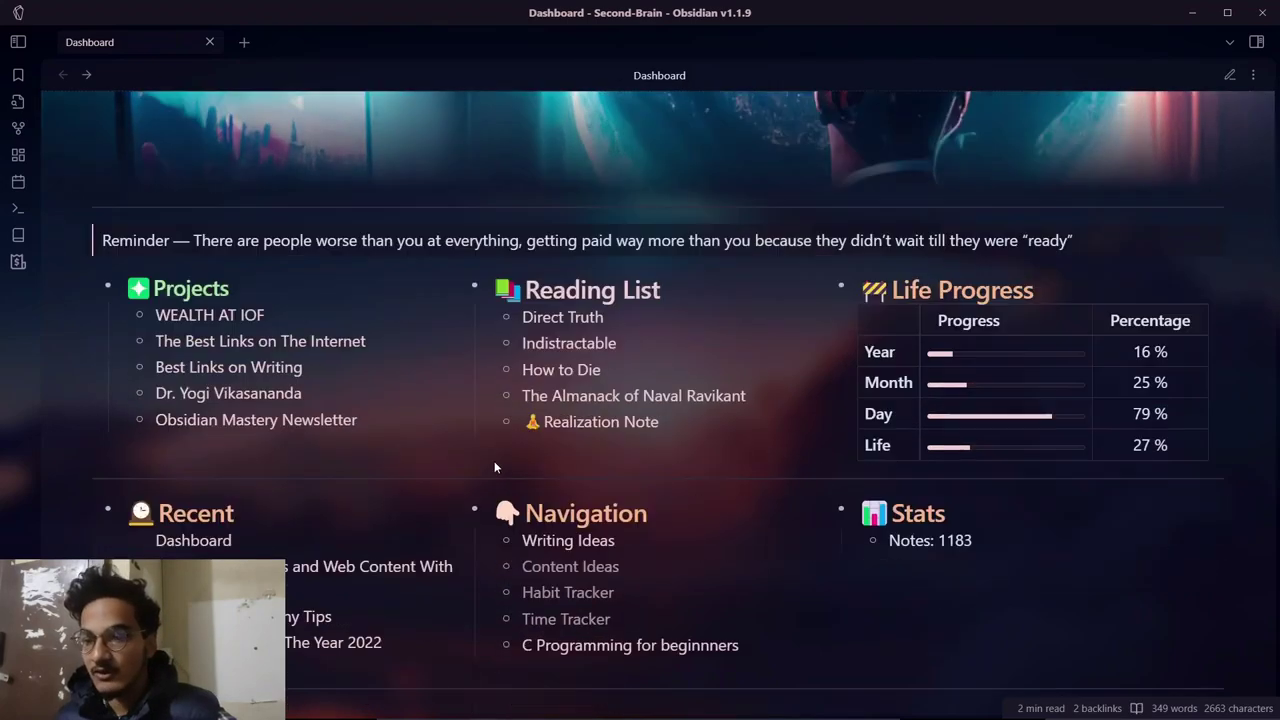
pyautogui.scroll(3, 343, 320)
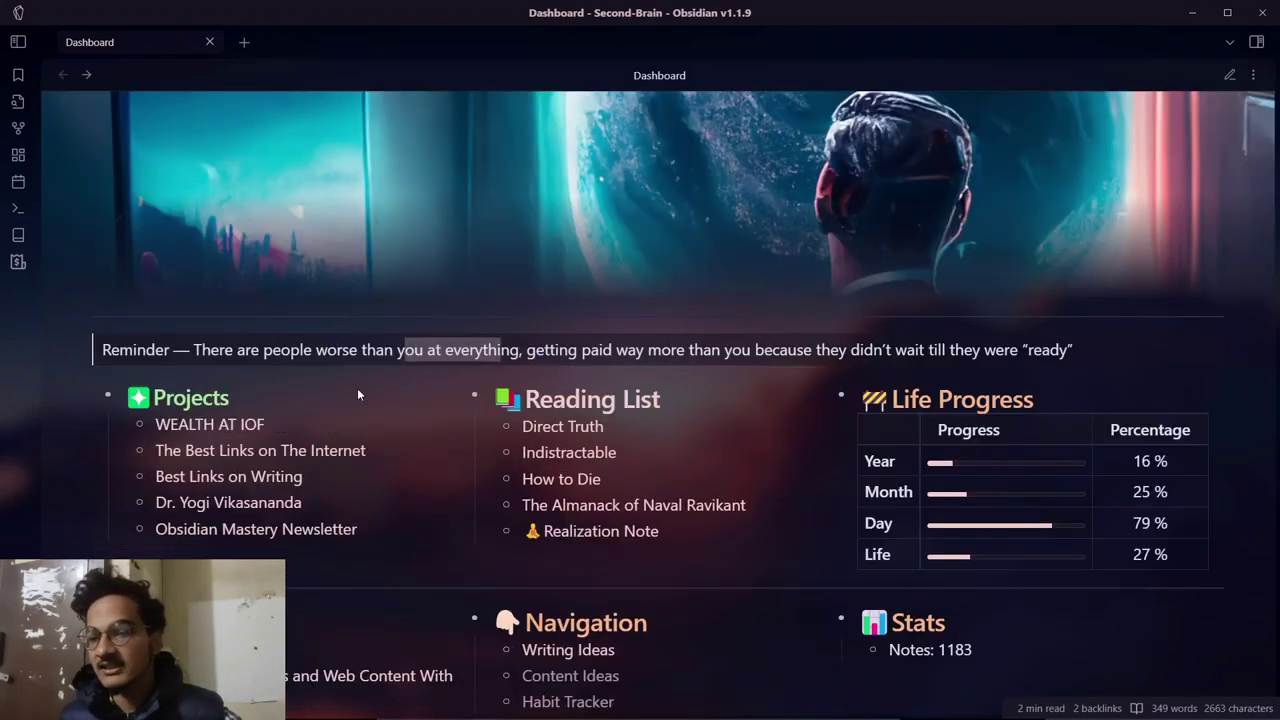
pyautogui.click(614, 350)
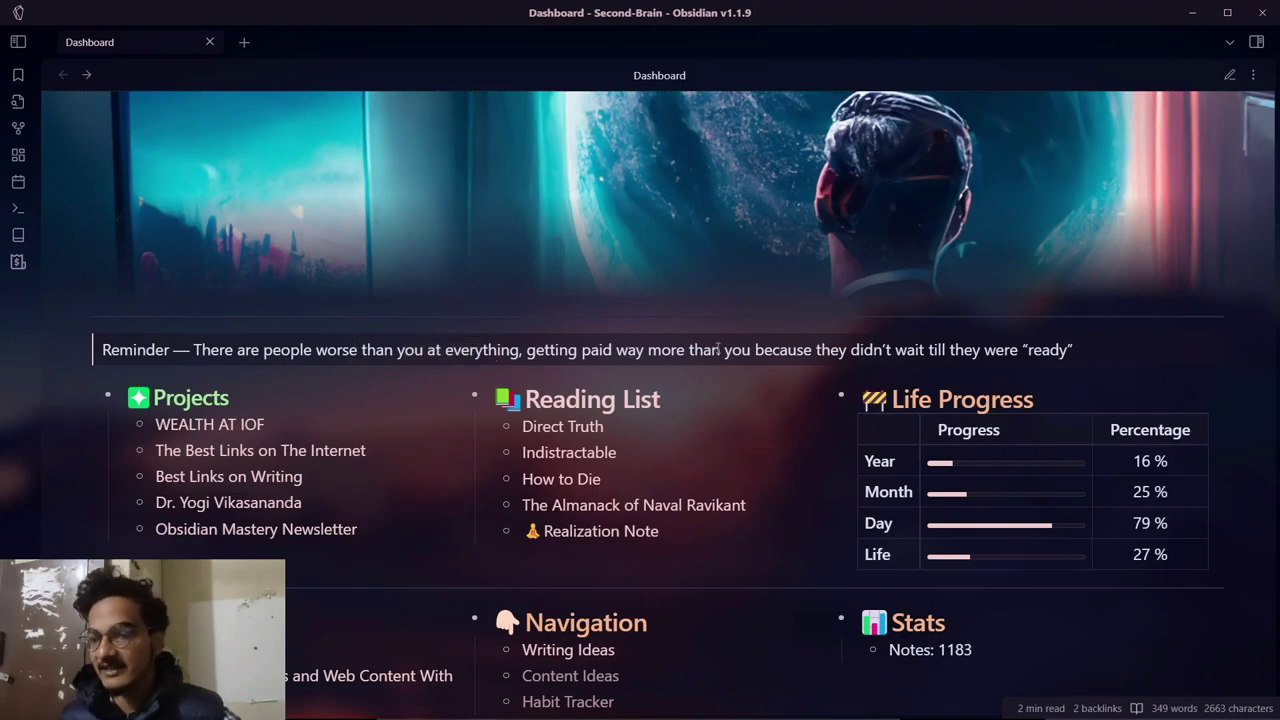
pyautogui.moveTo(810, 350); pyautogui.dragTo(648, 350)
pyautogui.moveTo(538, 352); pyautogui.dragTo(712, 350)
pyautogui.scroll(-1, 930, 258)
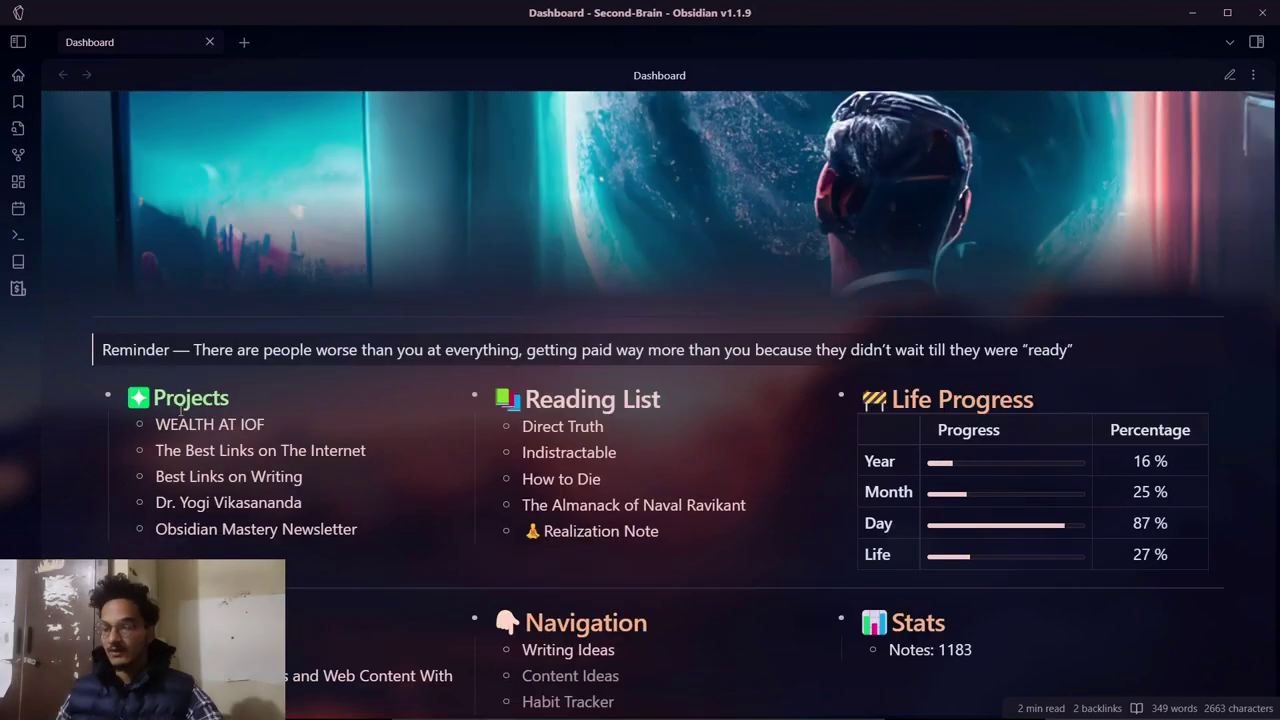
pyautogui.moveTo(163, 397); pyautogui.dragTo(219, 398)
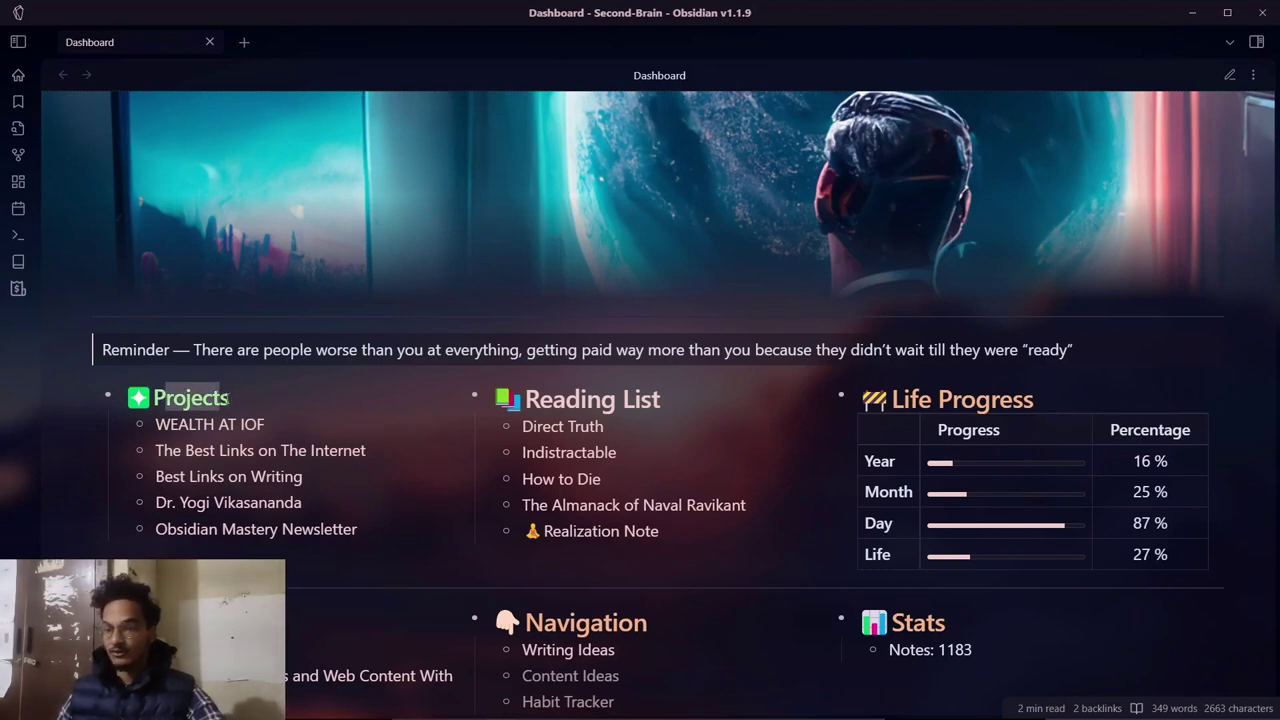
pyautogui.click(158, 397)
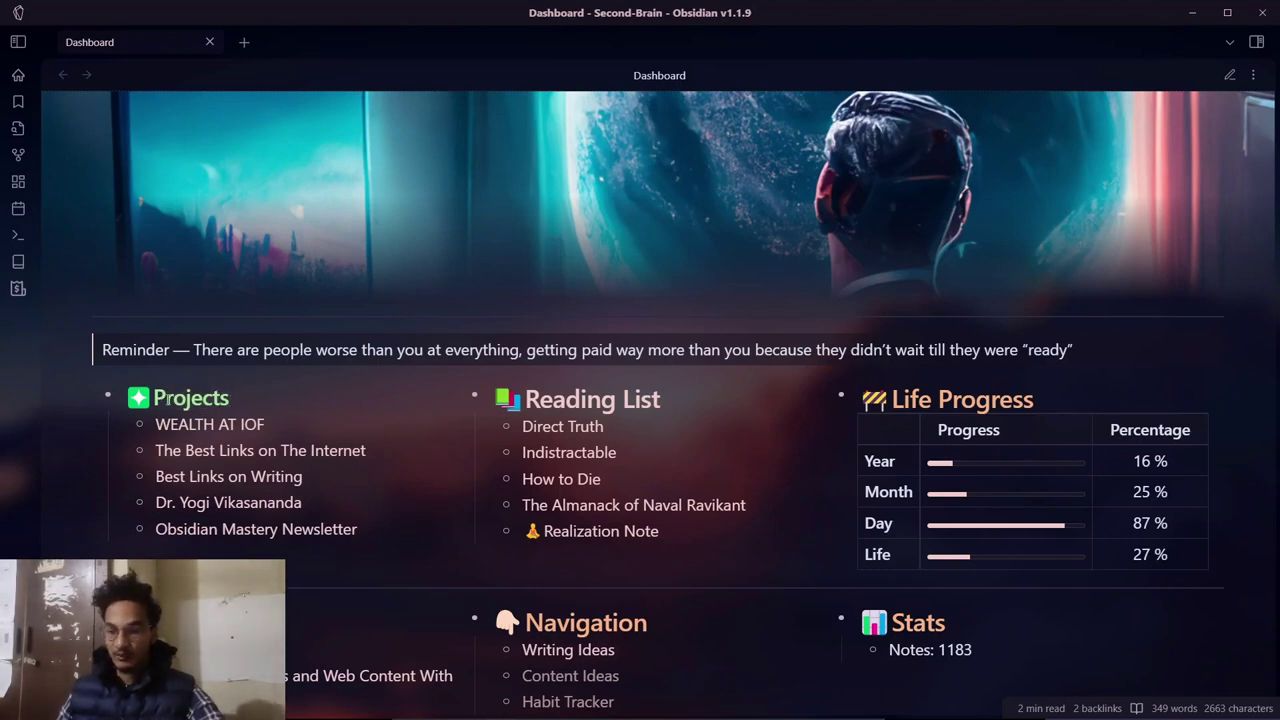
# Step: In editing view, change the Reading List heading in the Second-Brain Dashboard to level 3 (###)
pyautogui.hotkey('ctrl', 'e')
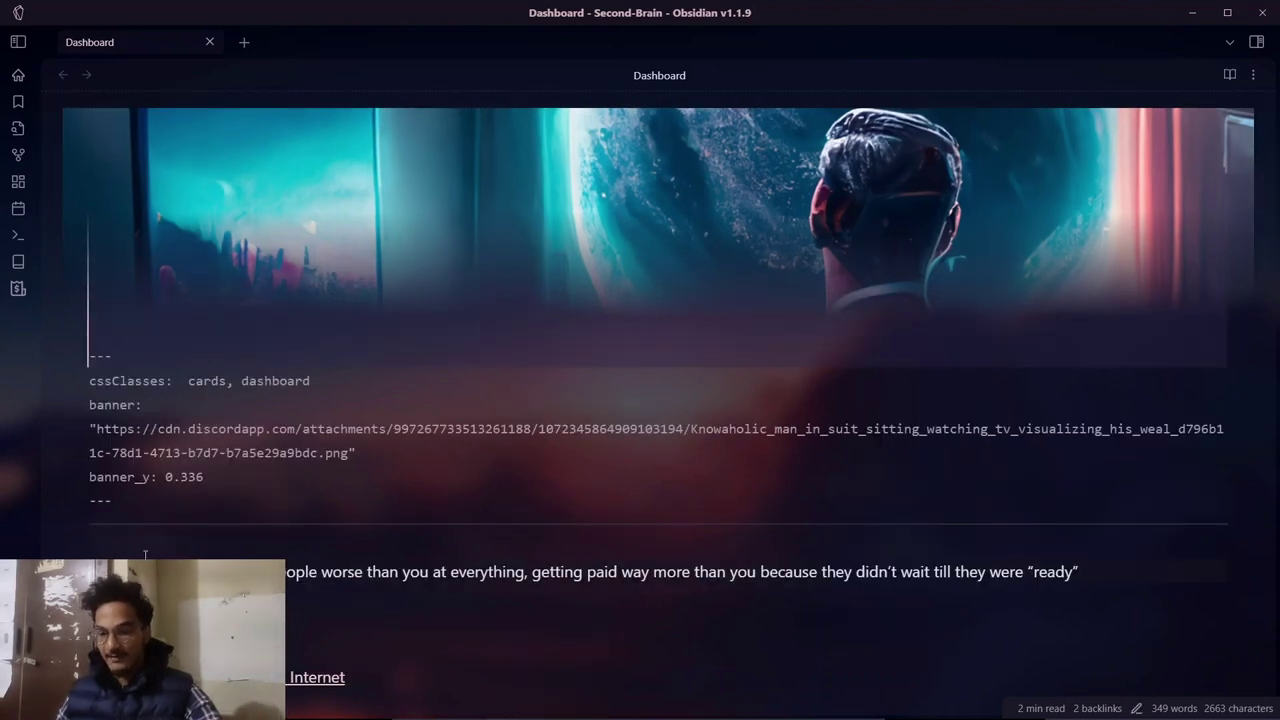
pyautogui.scroll(-2, 145, 440)
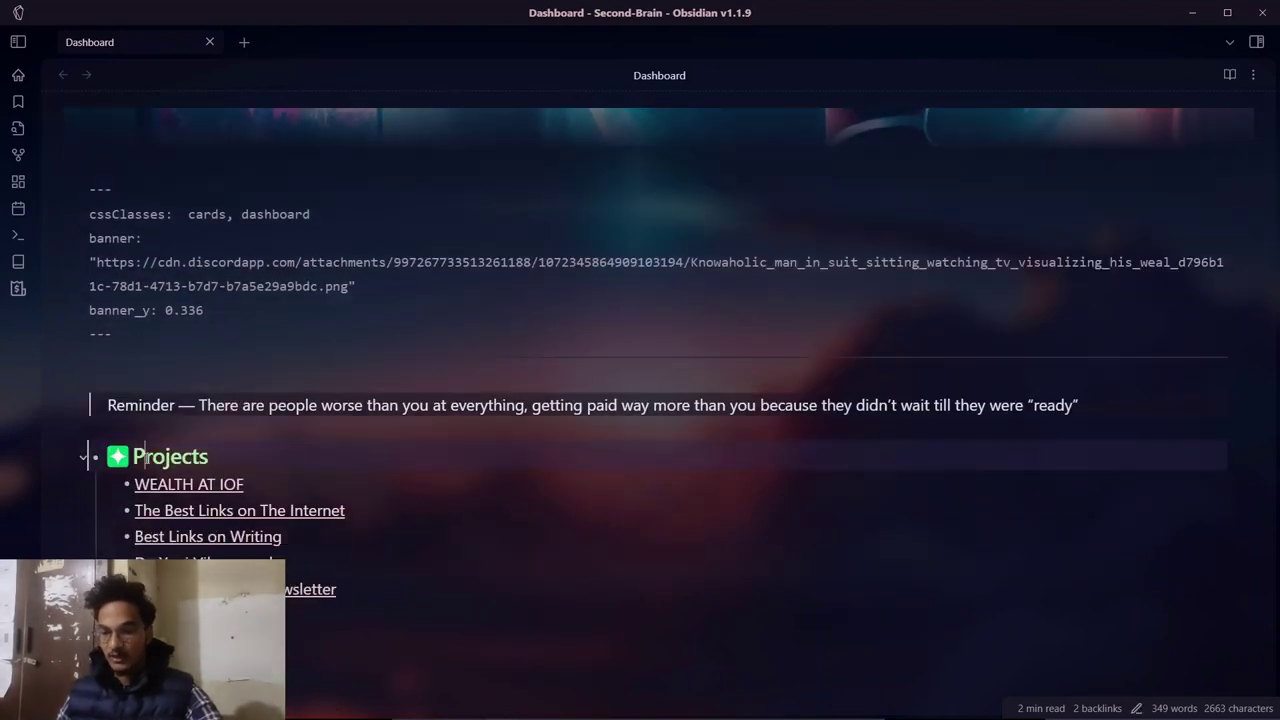
pyautogui.click(87, 452)
pyautogui.scroll(-2, 172, 510)
pyautogui.click(118, 458)
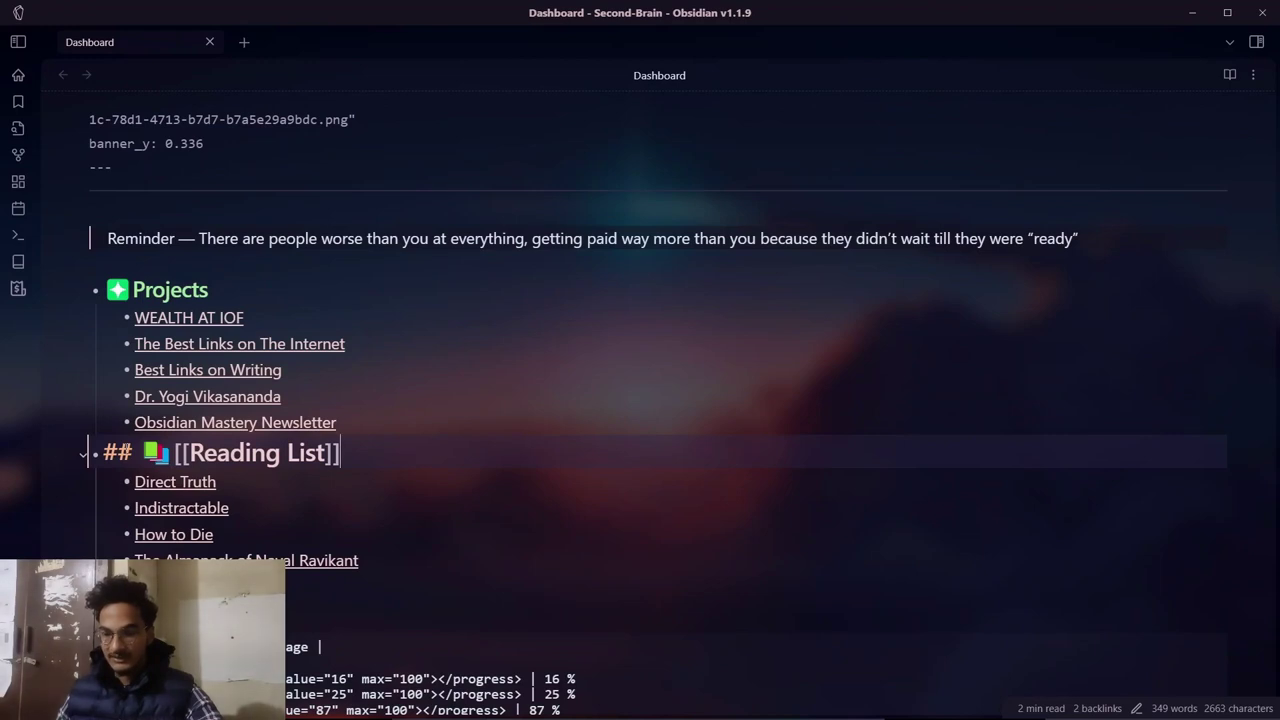
pyautogui.click(88, 453)
pyautogui.write('#')
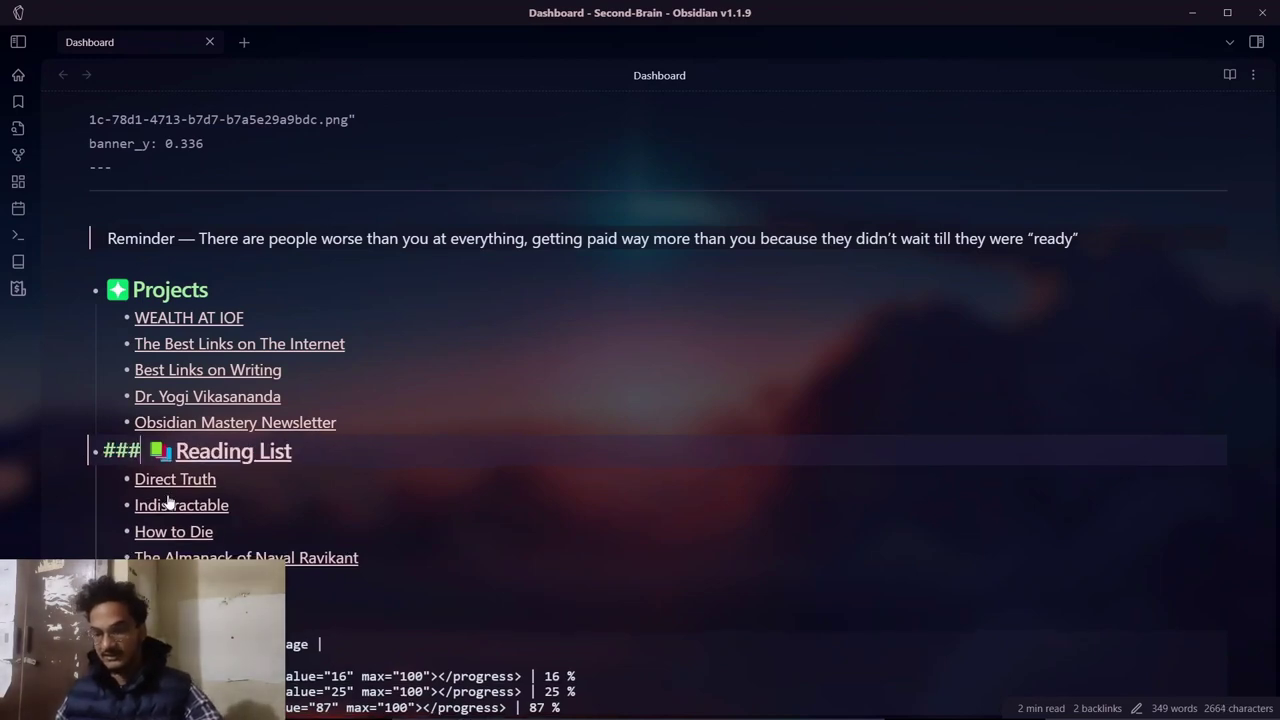
# Step: Change the Life Progress heading to level 3 (###) and check the column headings in reading view
pyautogui.scroll(-2, 168, 503)
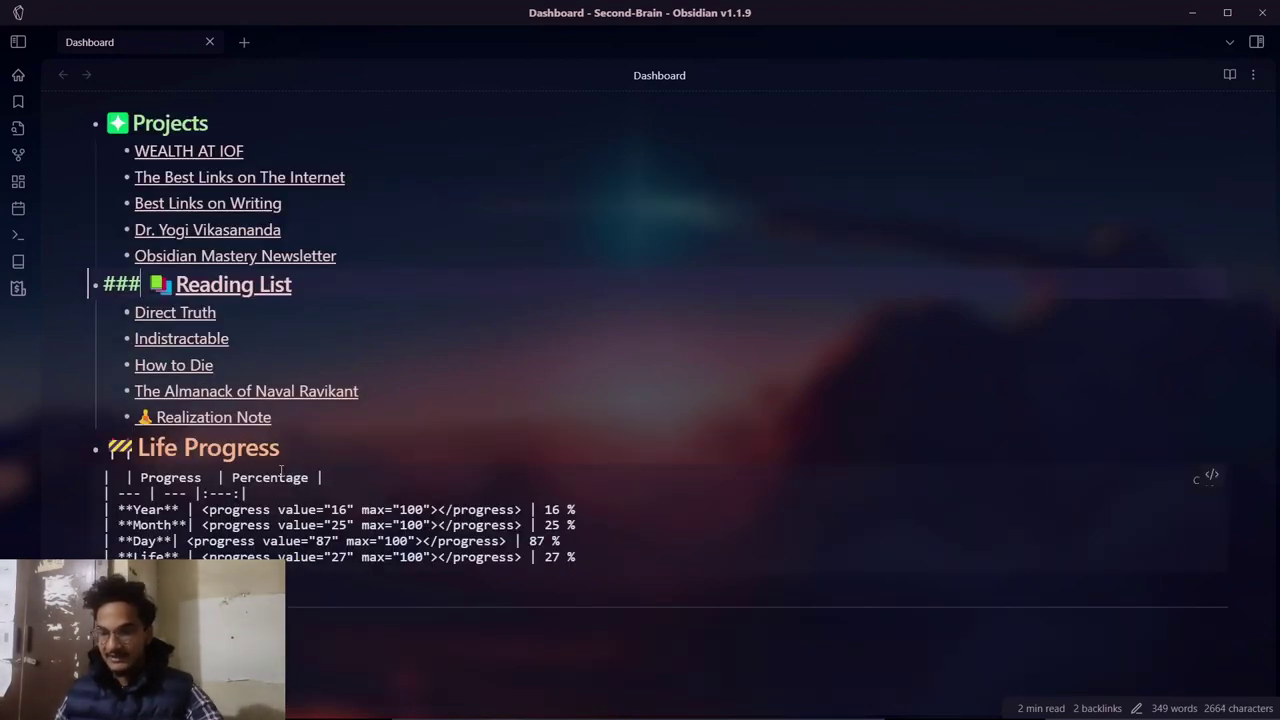
pyautogui.click(280, 450)
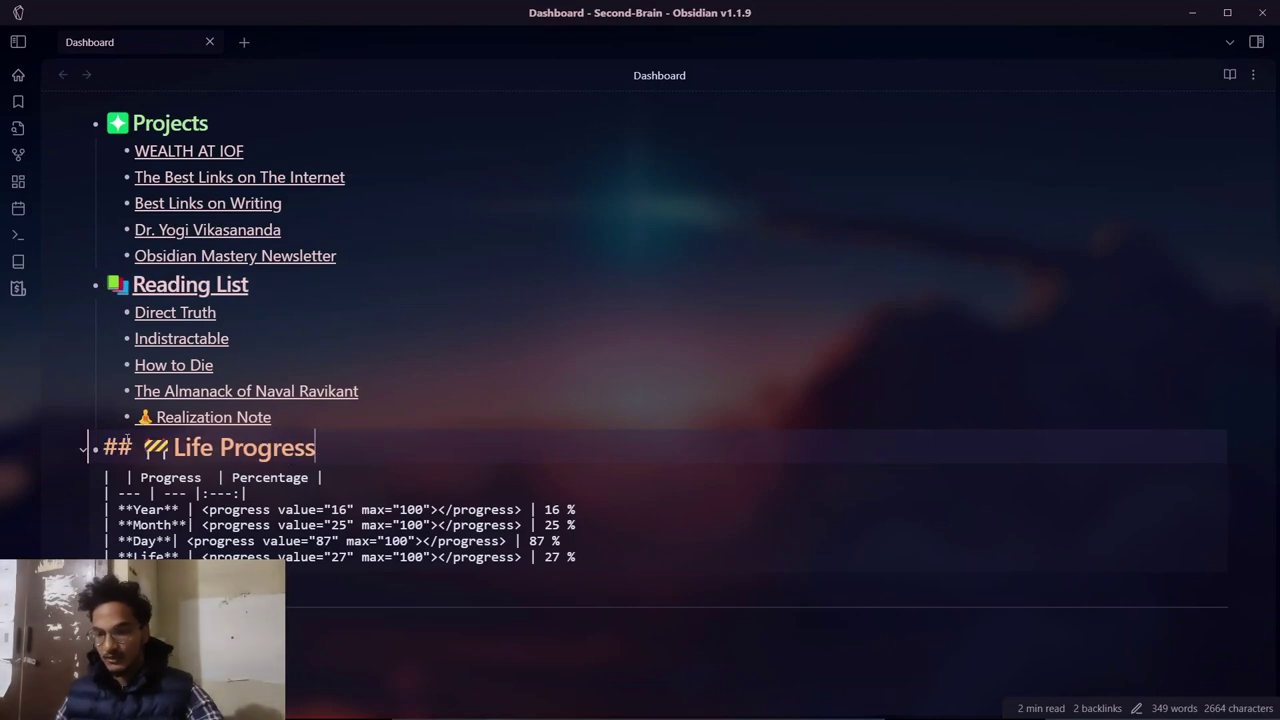
pyautogui.click(132, 447)
pyautogui.write('#')
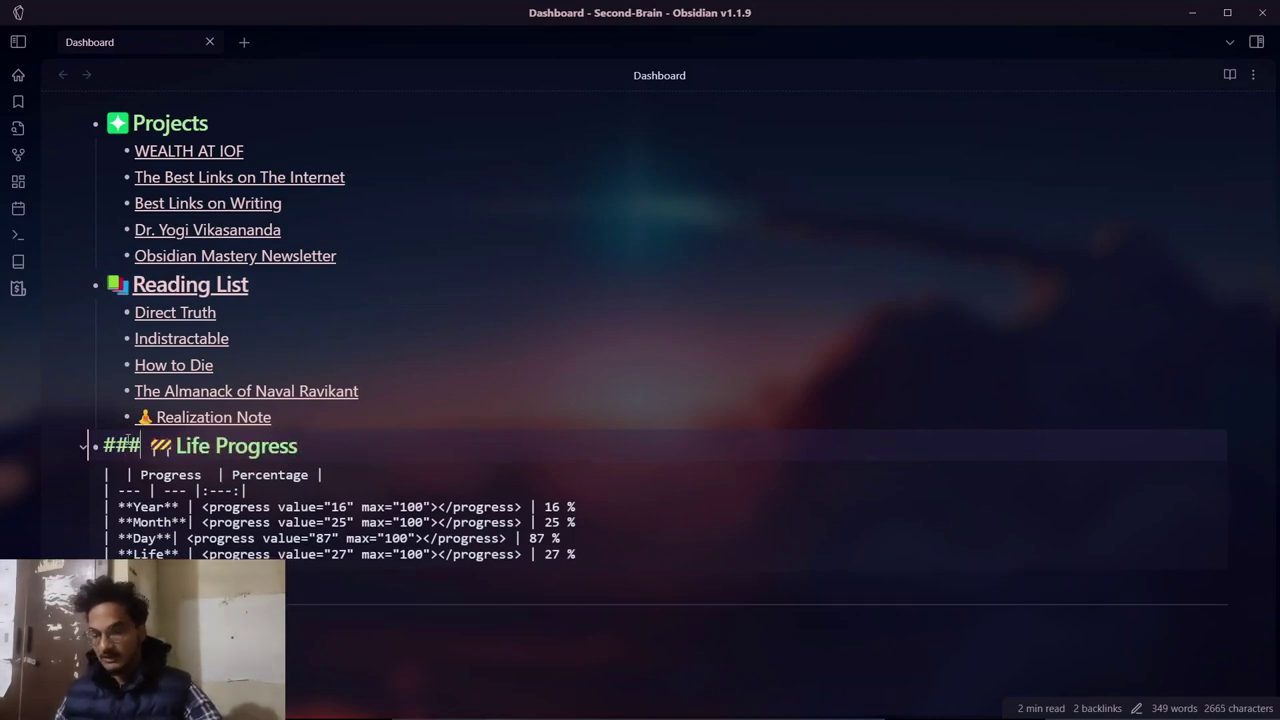
pyautogui.hotkey('ctrl', 'e')
pyautogui.scroll(-3, 560, 410)
pyautogui.scroll(3, 551, 484)
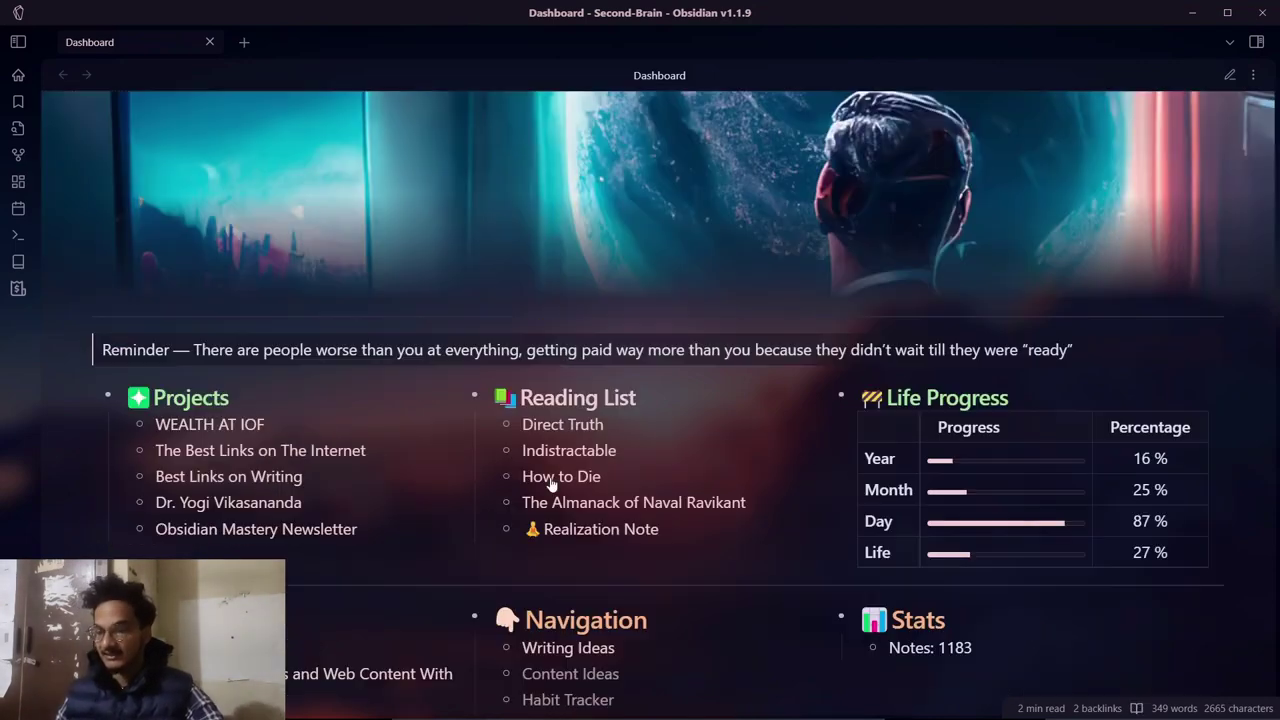
pyautogui.moveTo(887, 398); pyautogui.dragTo(1004, 398)
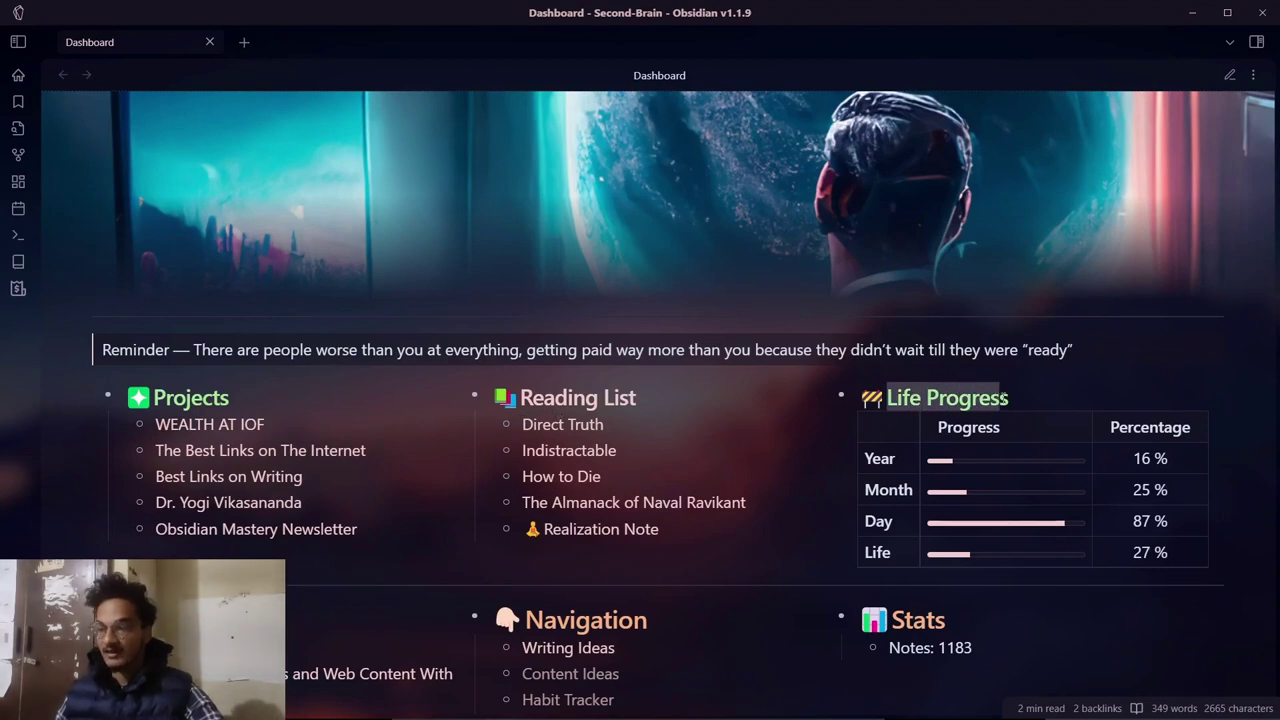
pyautogui.click(1012, 396)
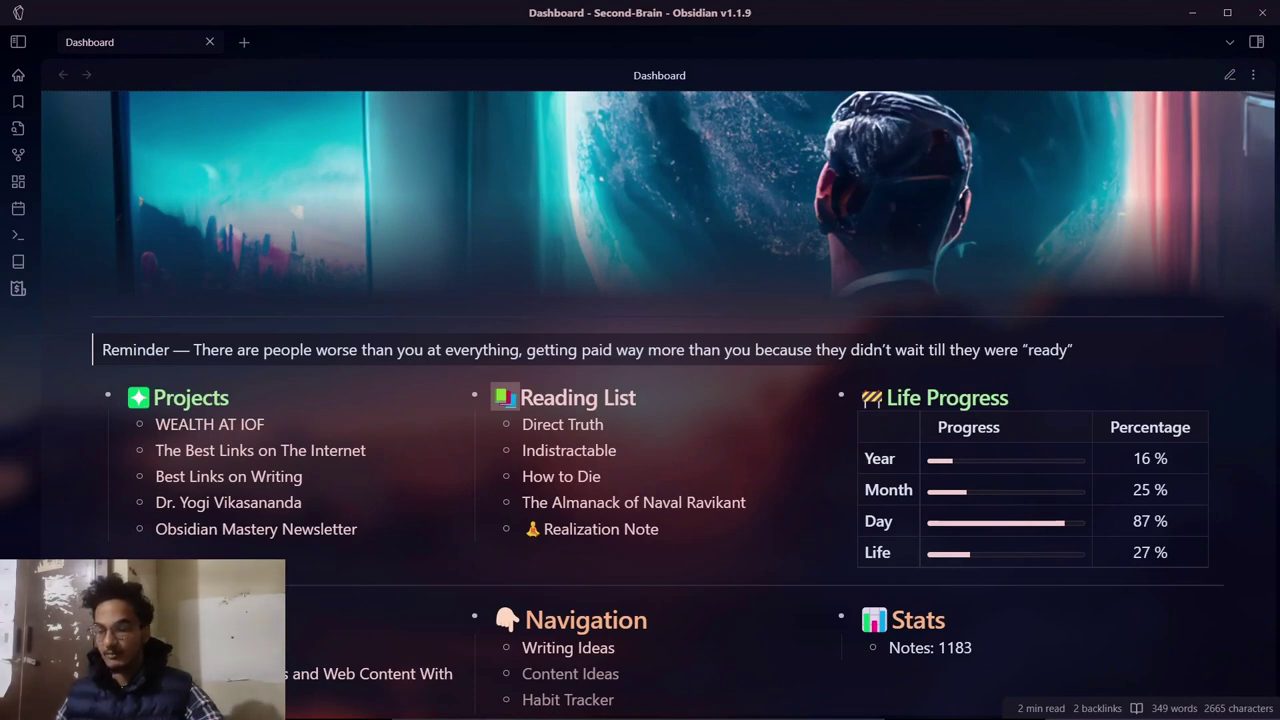
# Step: Search the community plugins for "emoj", look over the Emoji Toolbar plugin's page and close the settings
pyautogui.hotkey('ctrl', ',')
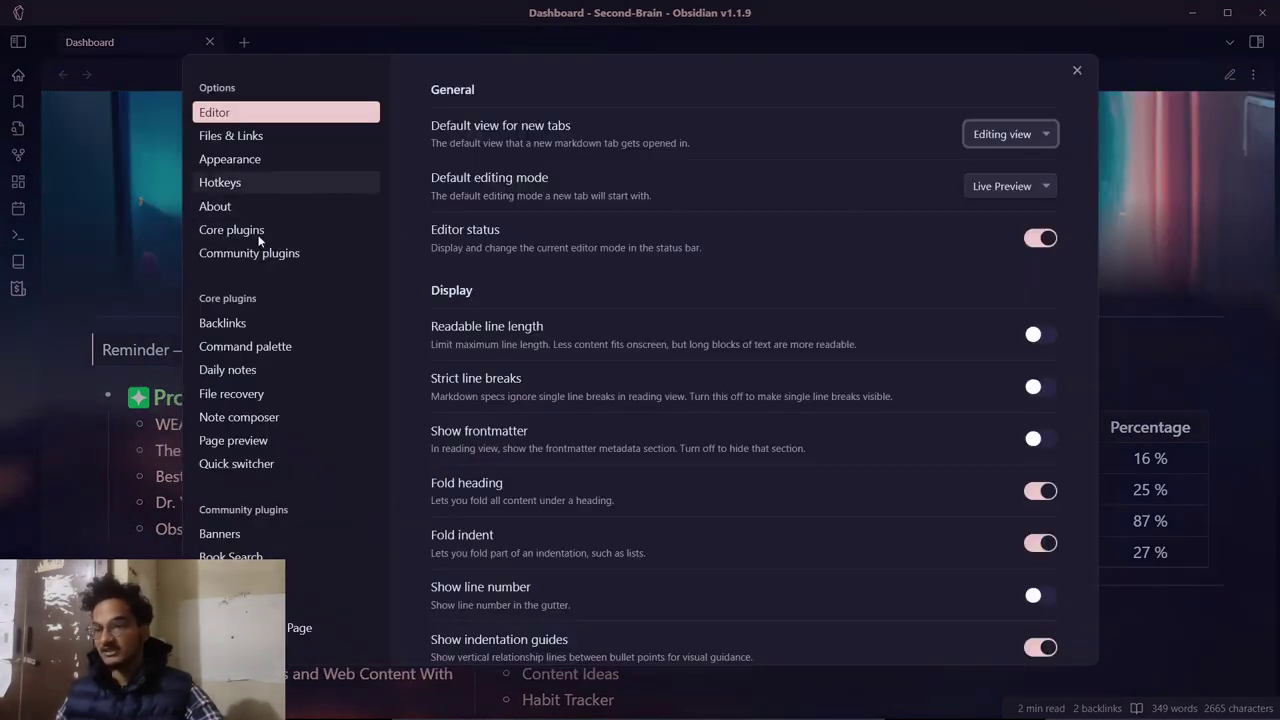
pyautogui.click(300, 253)
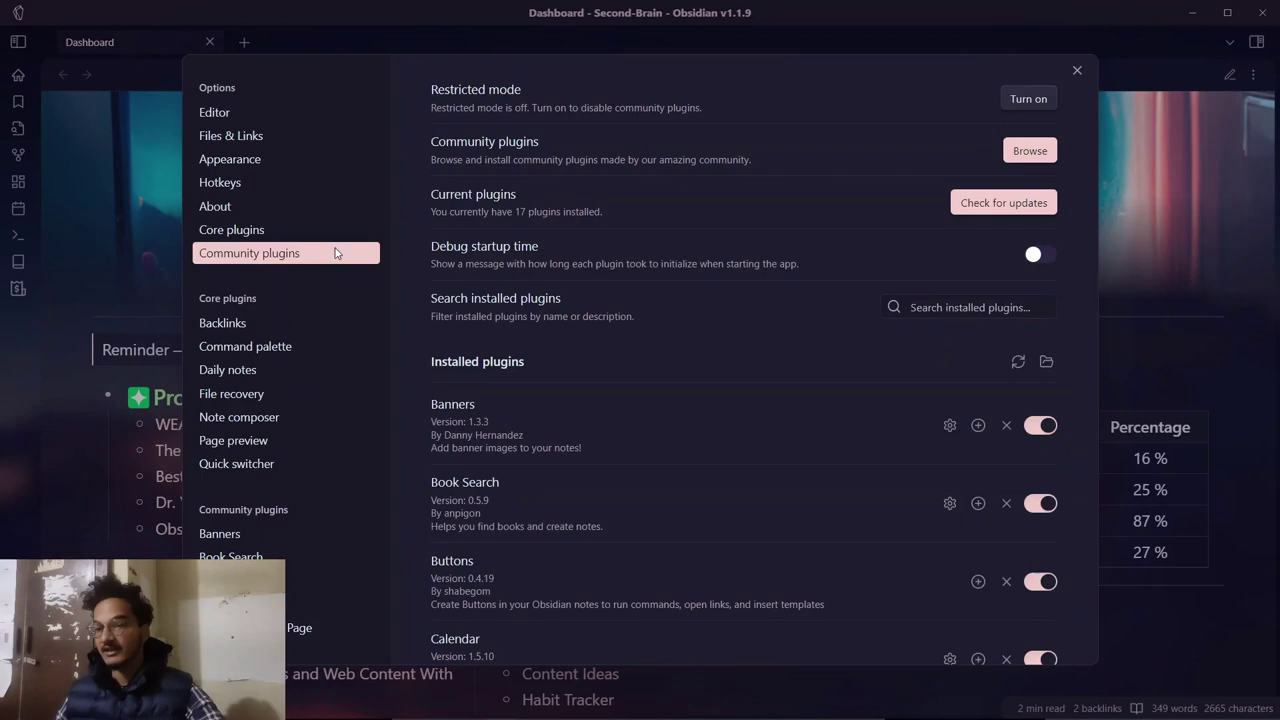
pyautogui.click(1030, 150)
pyautogui.write('emoj')
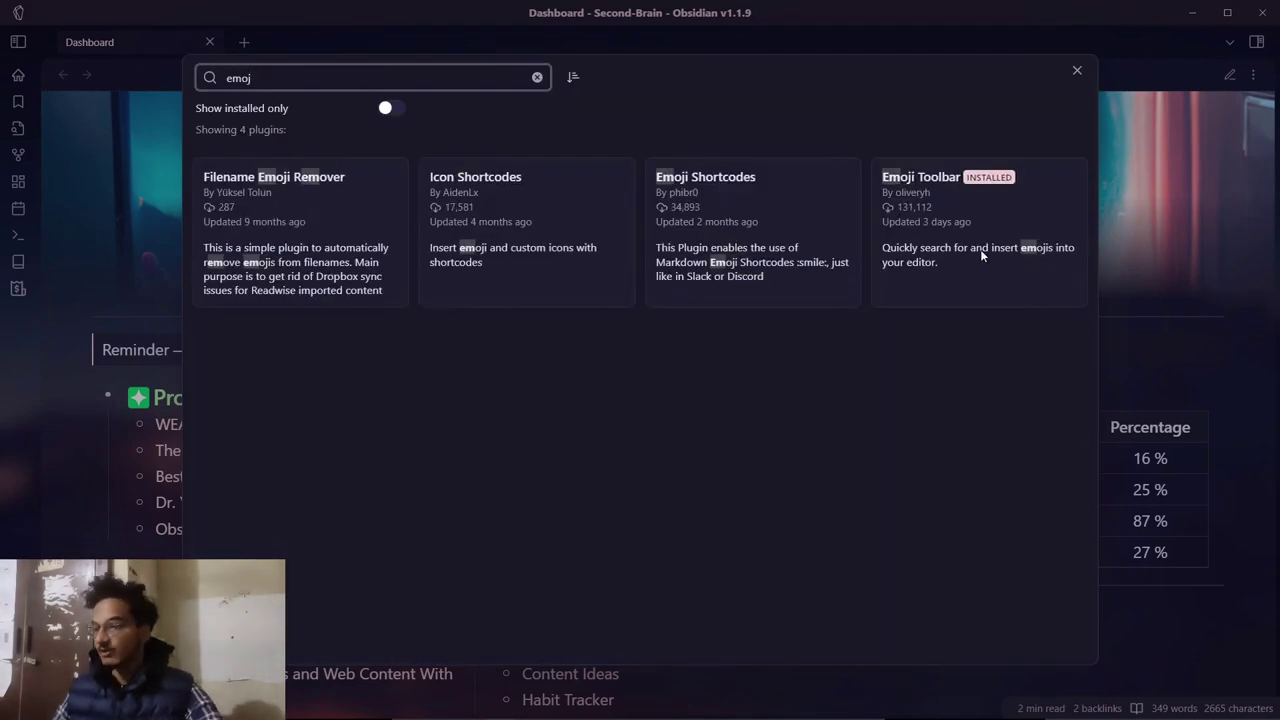
pyautogui.click(980, 249)
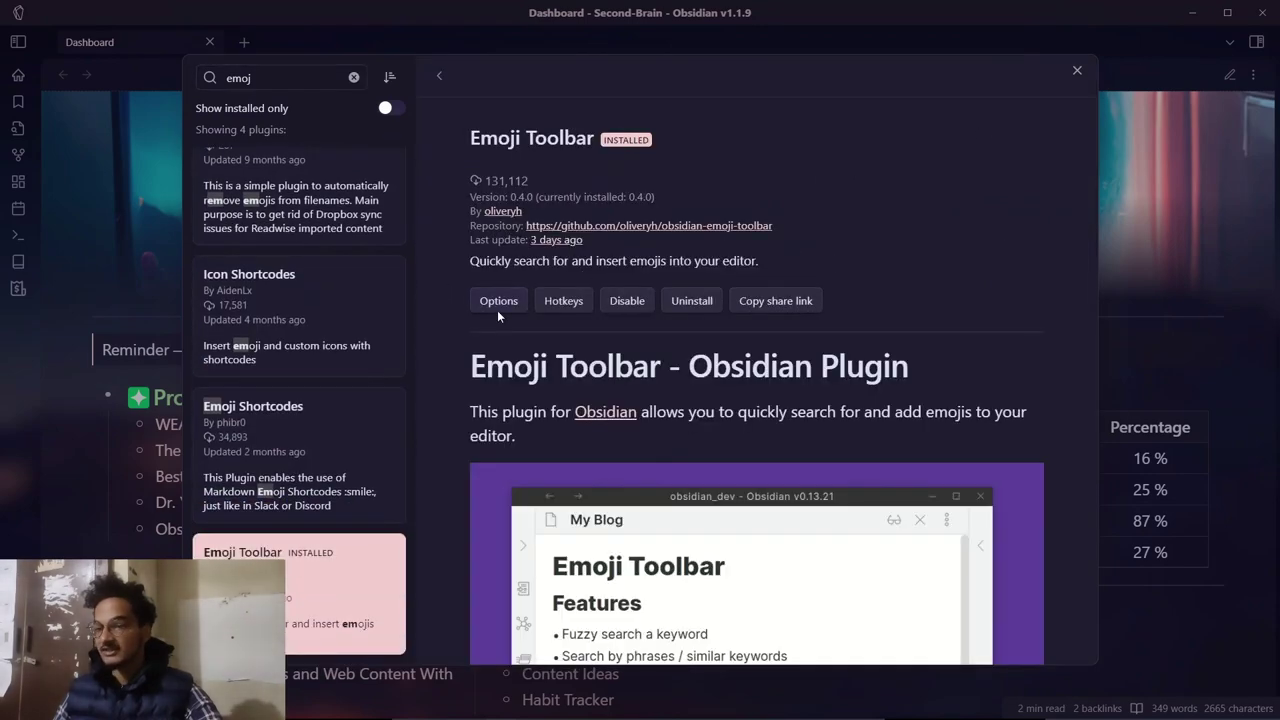
pyautogui.scroll(-1, 586, 354)
pyautogui.scroll(-3, 586, 354)
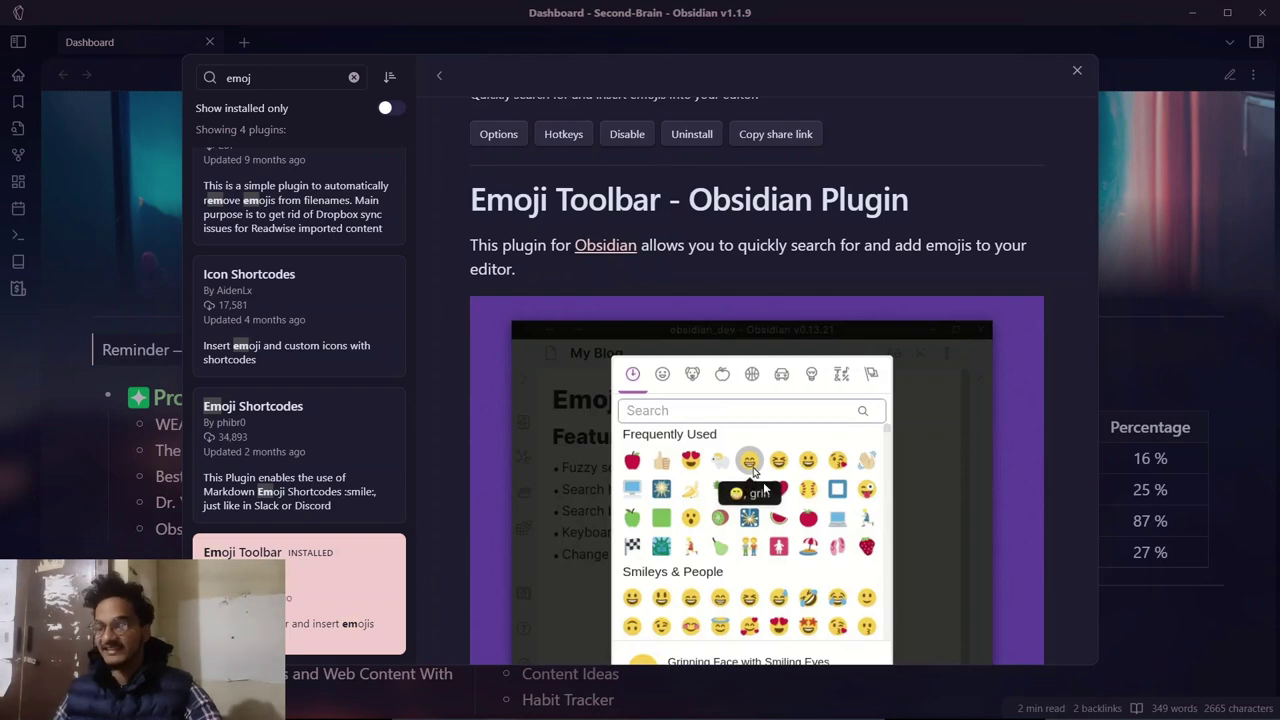
pyautogui.click(1078, 72)
pyautogui.press('Escape')
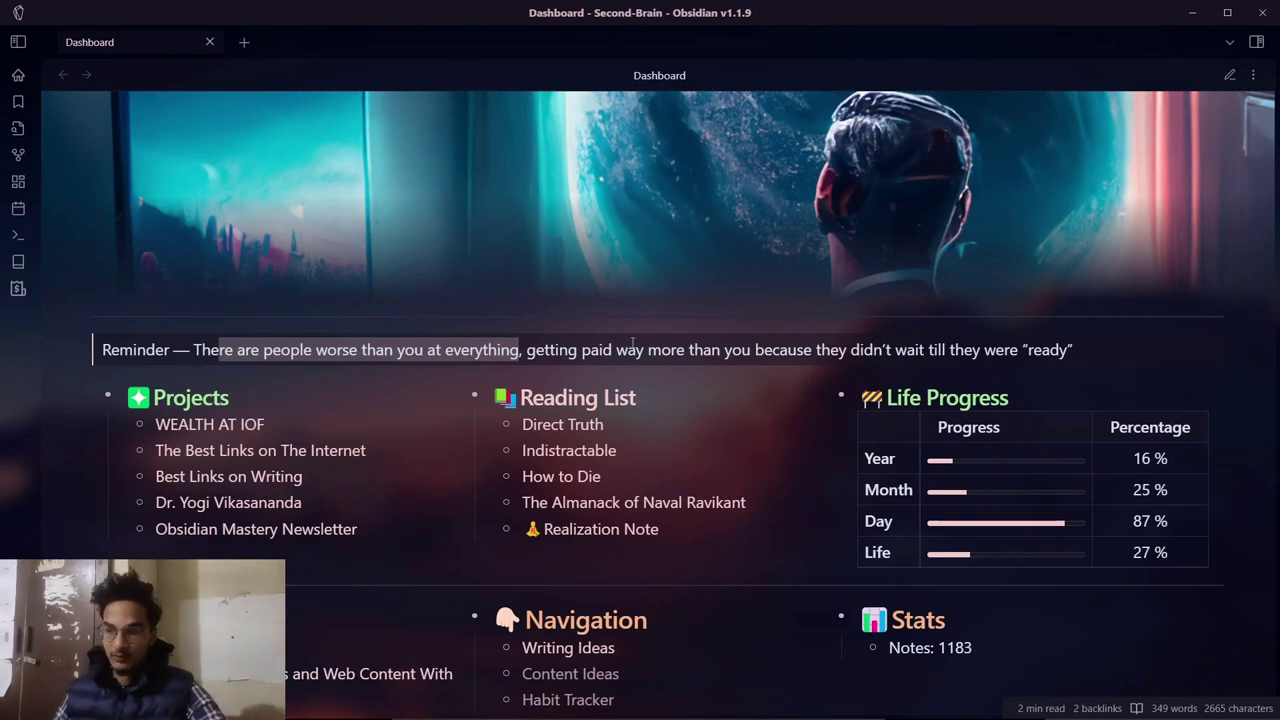
pyautogui.scroll(-3, 620, 340)
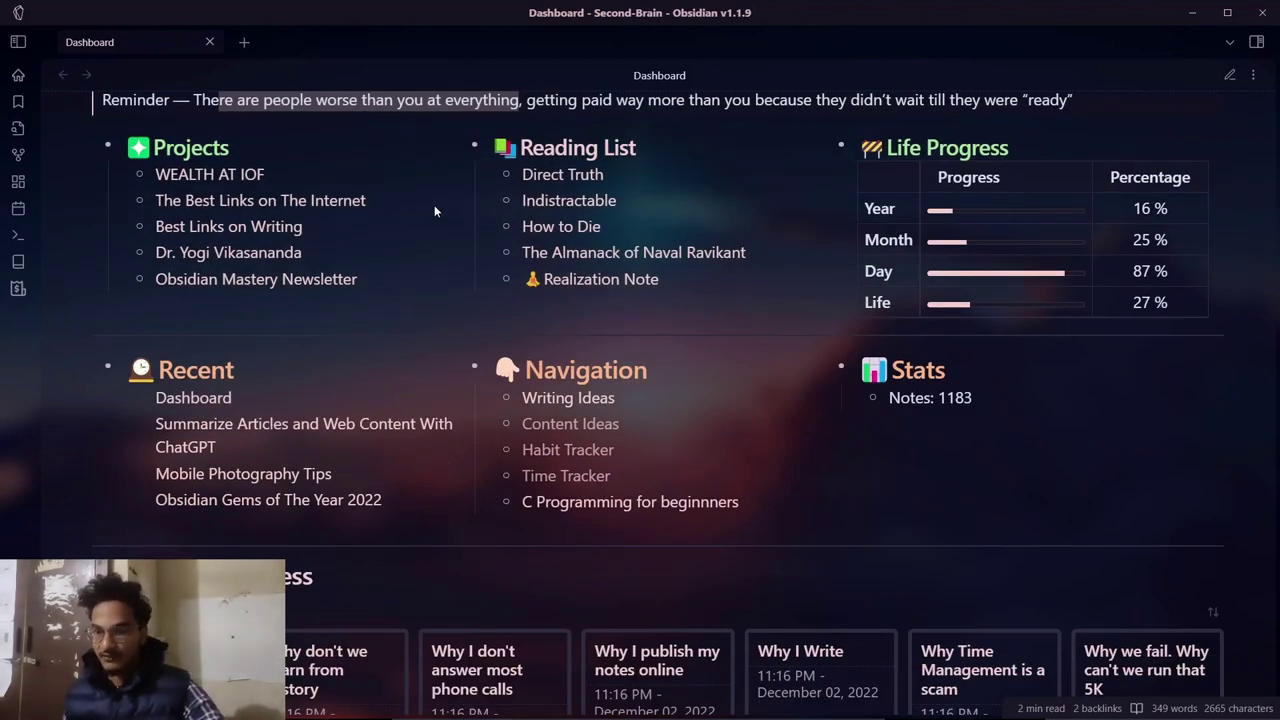
pyautogui.scroll(3, 434, 205)
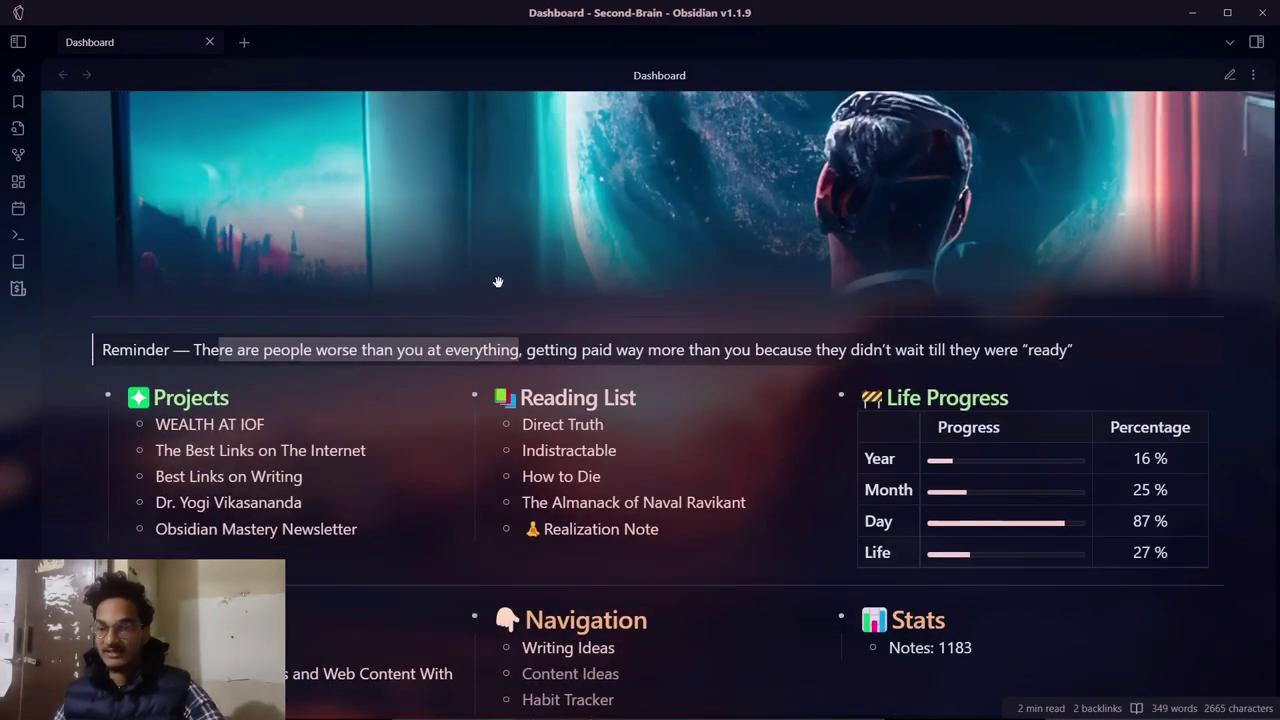
# Step: Find the Homepage plugin among the community plugins by searching for "homep" and open its options
pyautogui.hotkey('ctrl', ',')
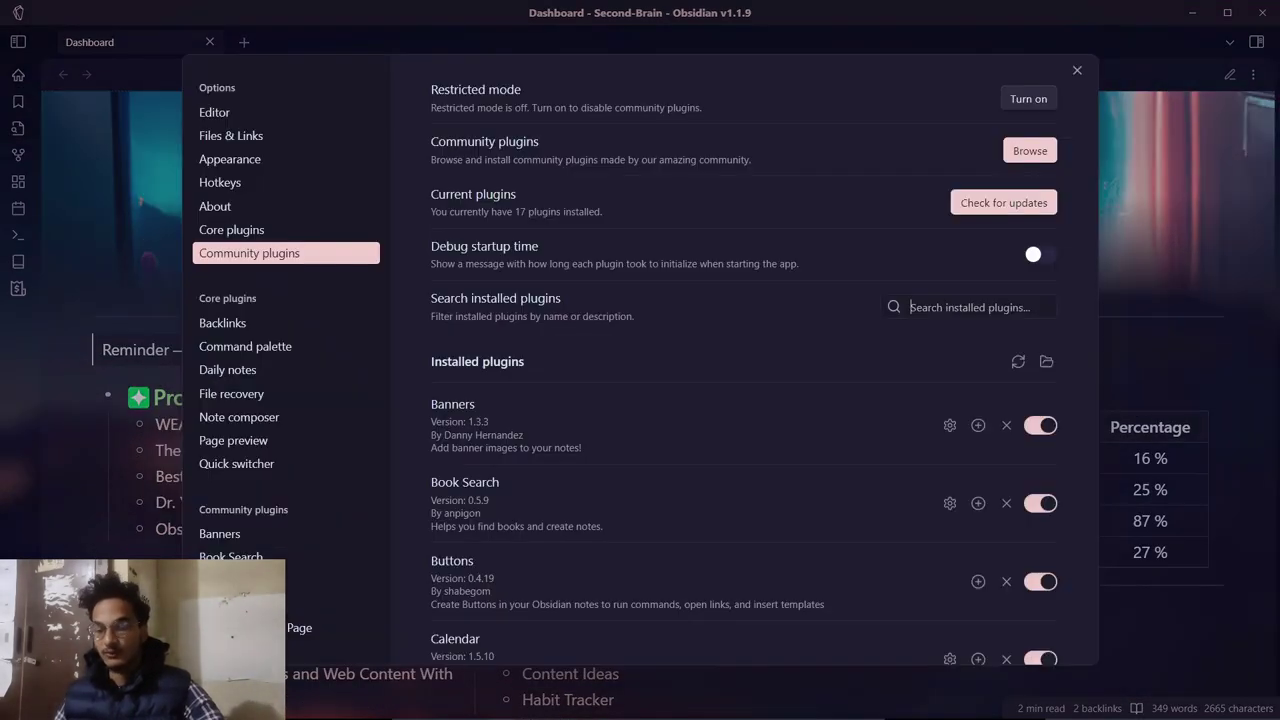
pyautogui.click(1049, 155)
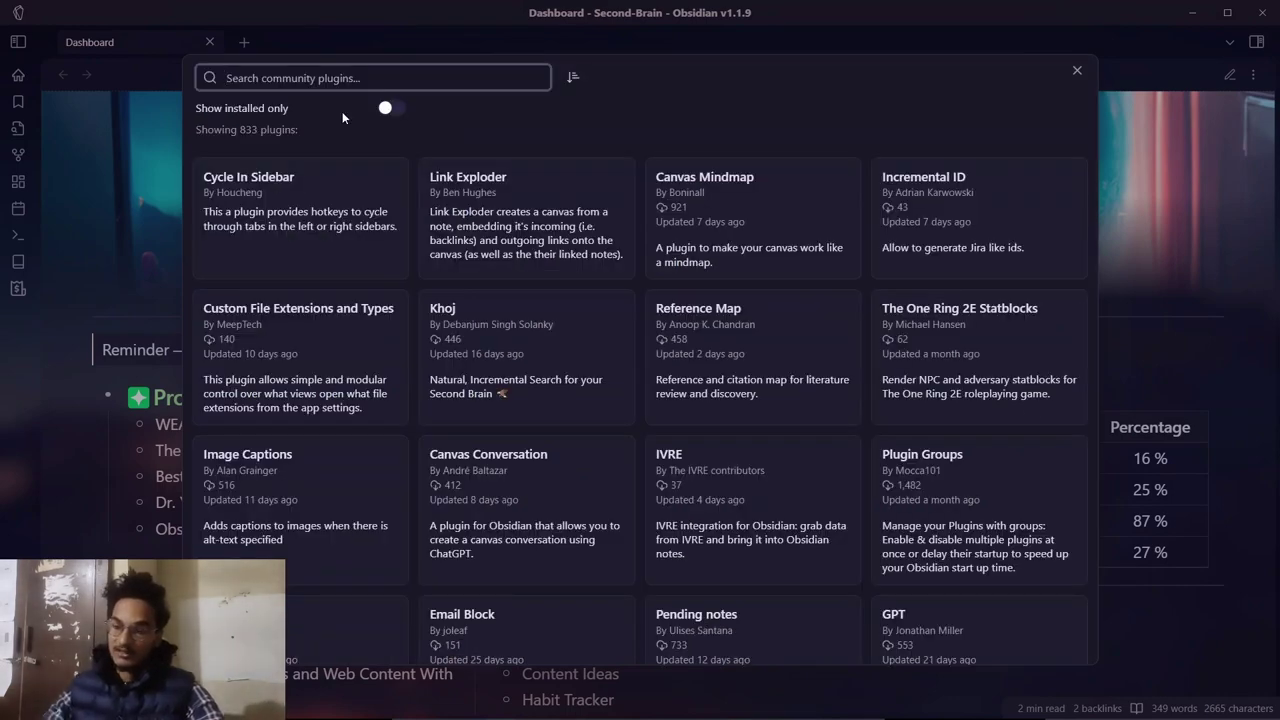
pyautogui.write('homep')
pyautogui.click(287, 210)
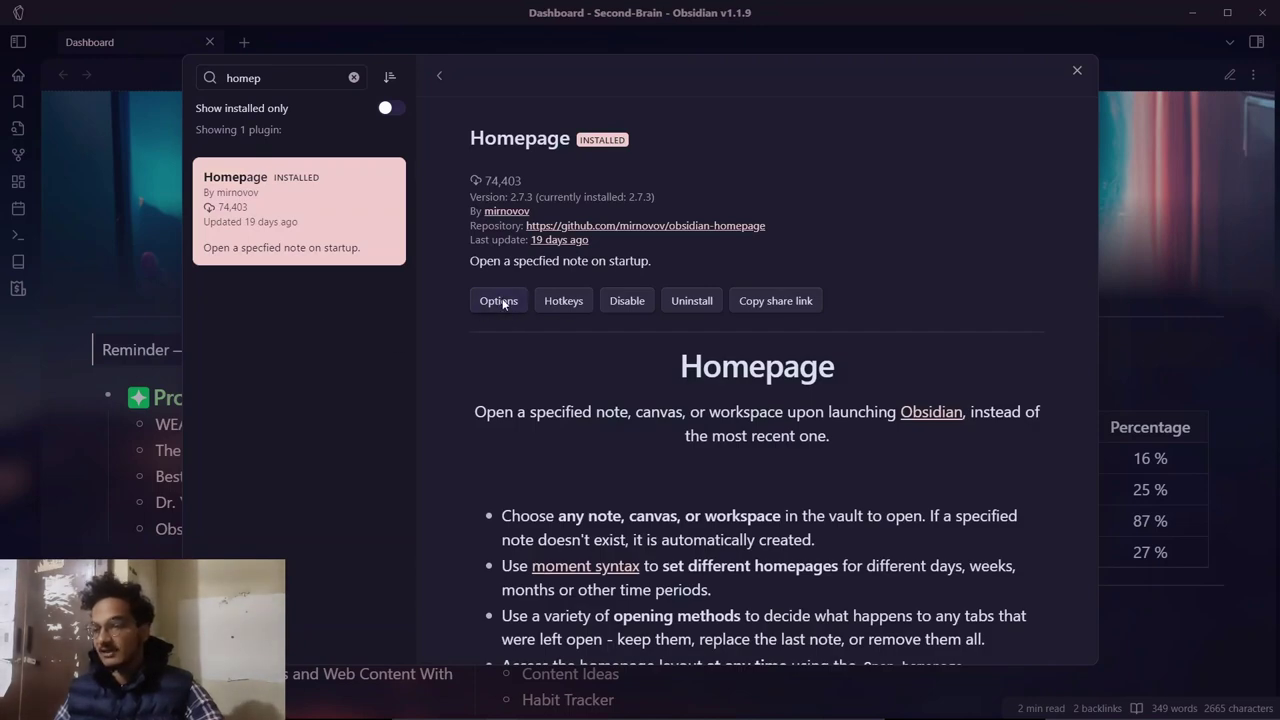
pyautogui.click(498, 301)
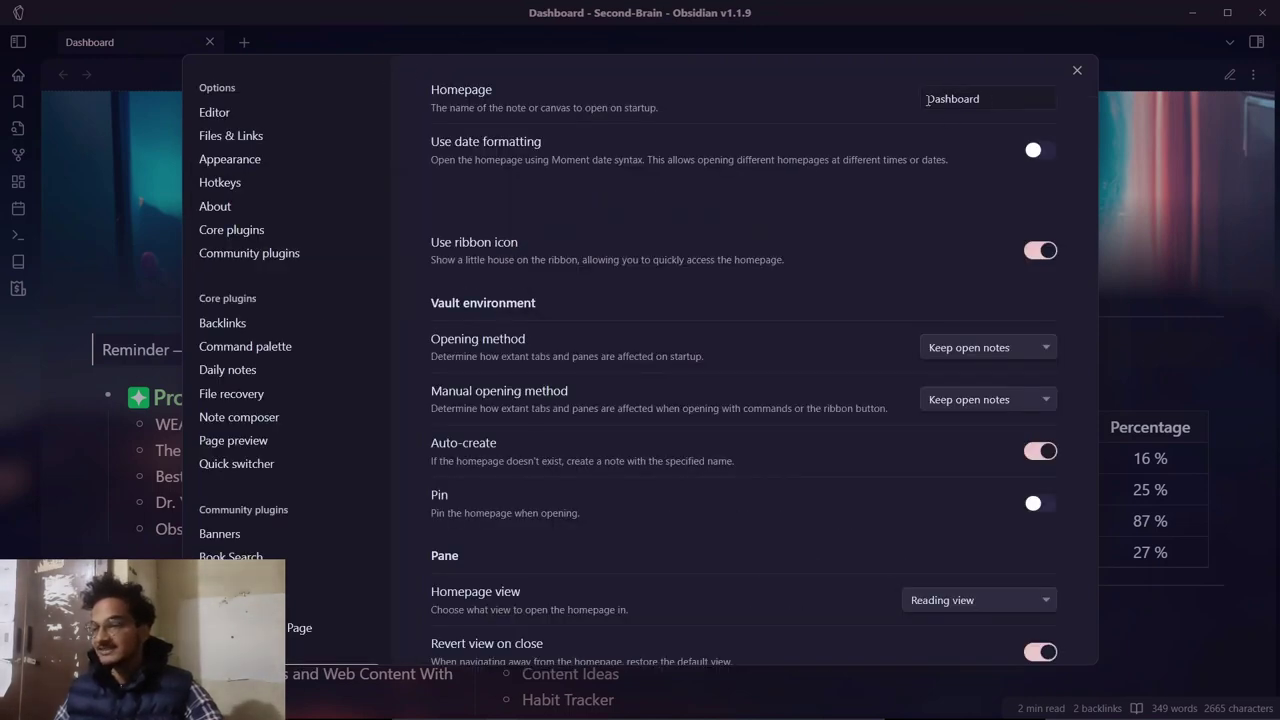
# Step: Set the Homepage plugin's startup note to Dashboard from the suggested notes
pyautogui.moveTo(988, 98); pyautogui.dragTo(910, 99)
pyautogui.write('dash')
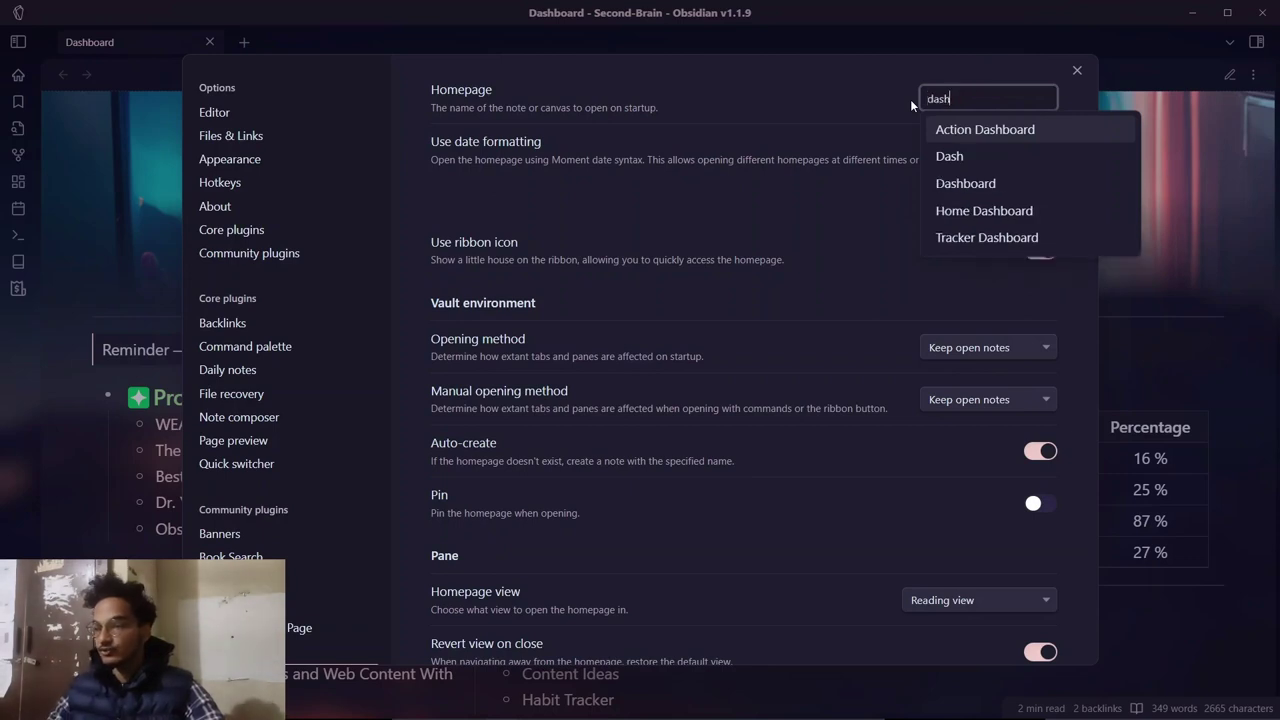
pyautogui.write('bo')
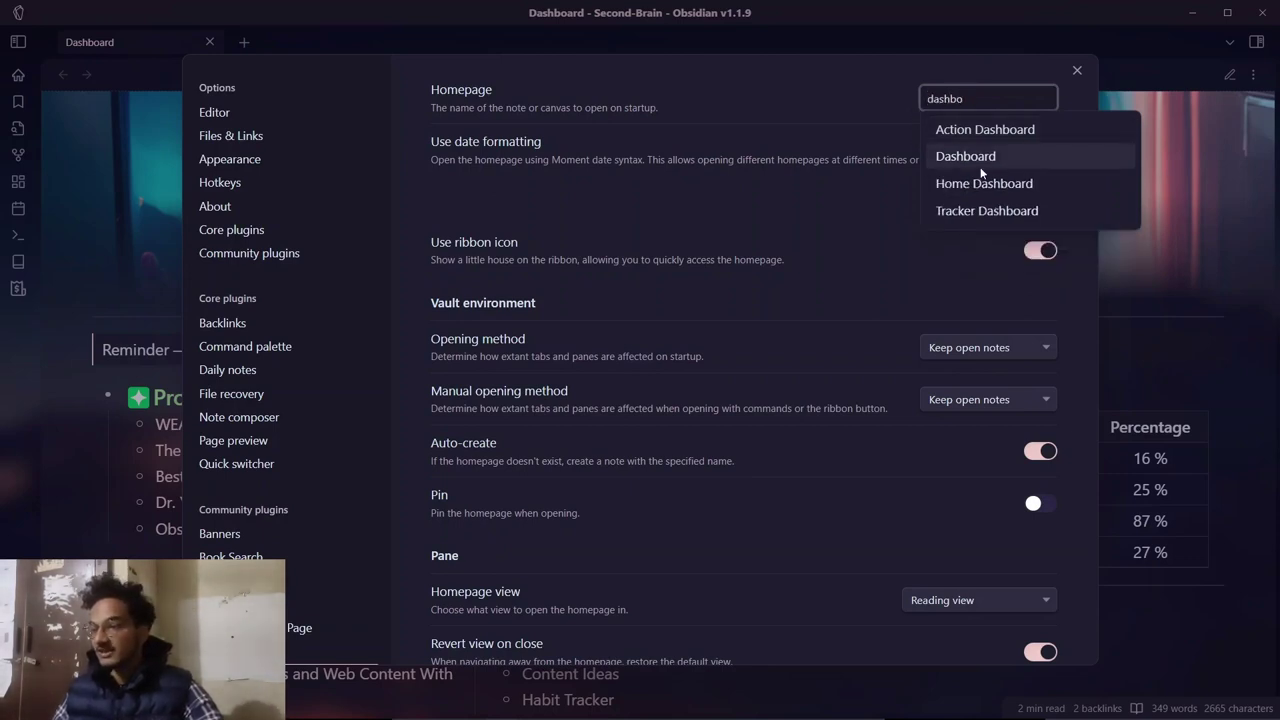
pyautogui.click(972, 156)
# Step: Choose Keep open notes as the Homepage opening method and view the choices for the manual opening method
pyautogui.scroll(-1, 1016, 174)
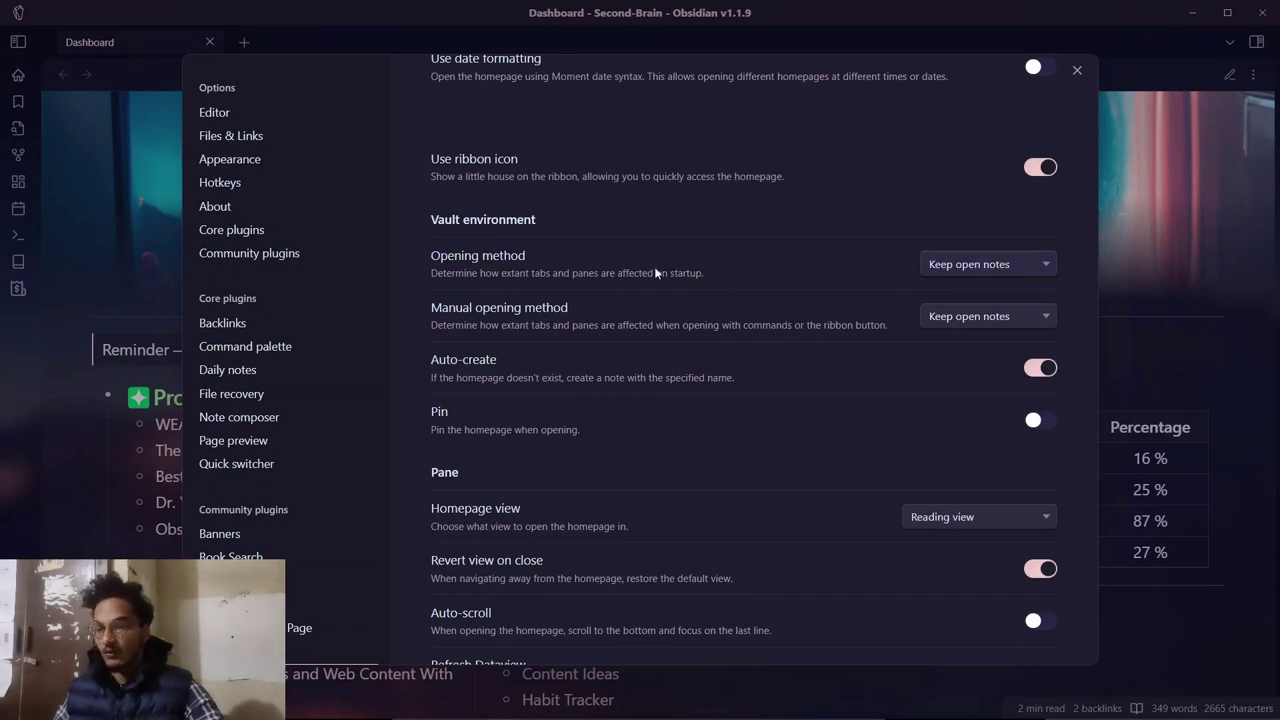
pyautogui.click(965, 265)
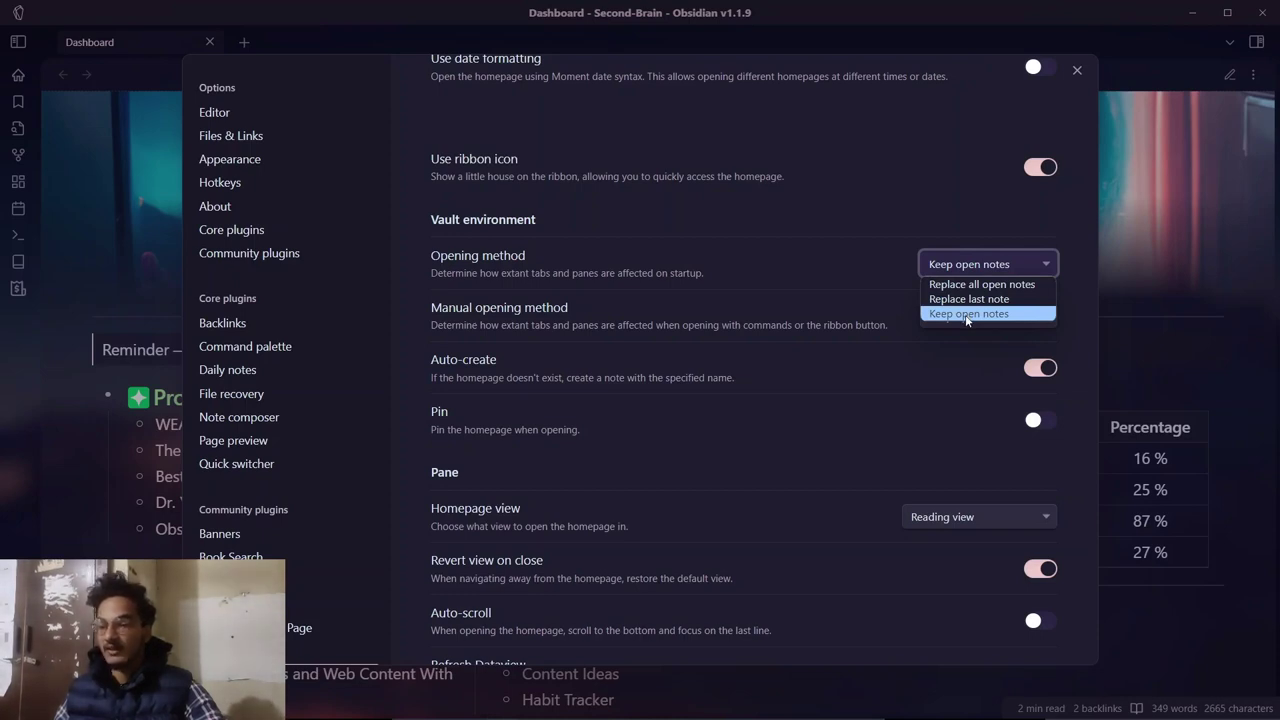
pyautogui.click(967, 314)
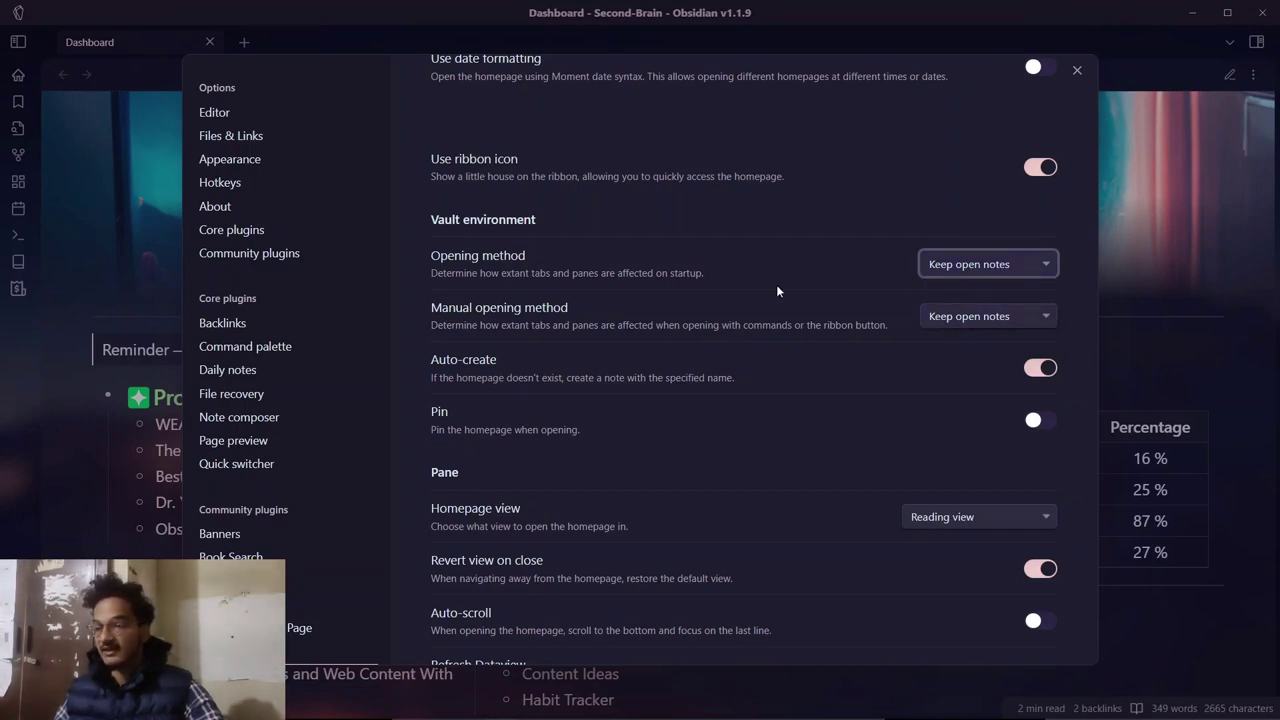
pyautogui.click(1012, 316)
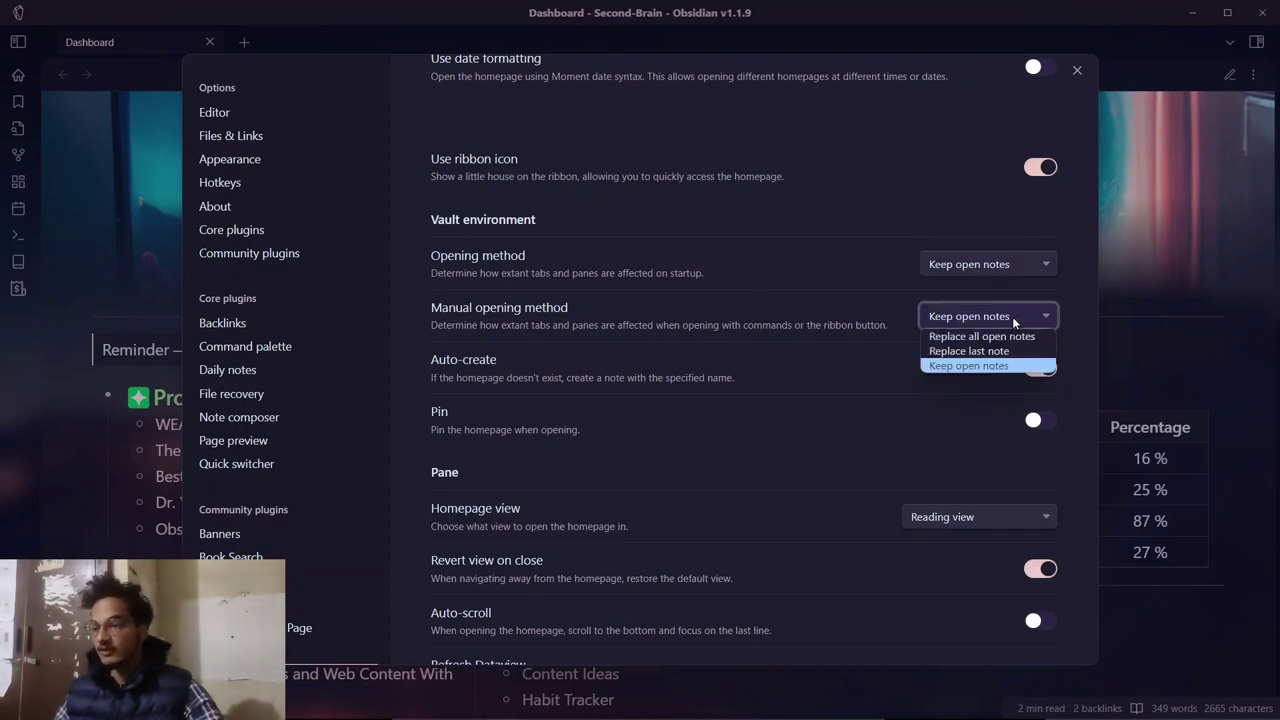
pyautogui.click(814, 333)
pyautogui.scroll(-1, 880, 400)
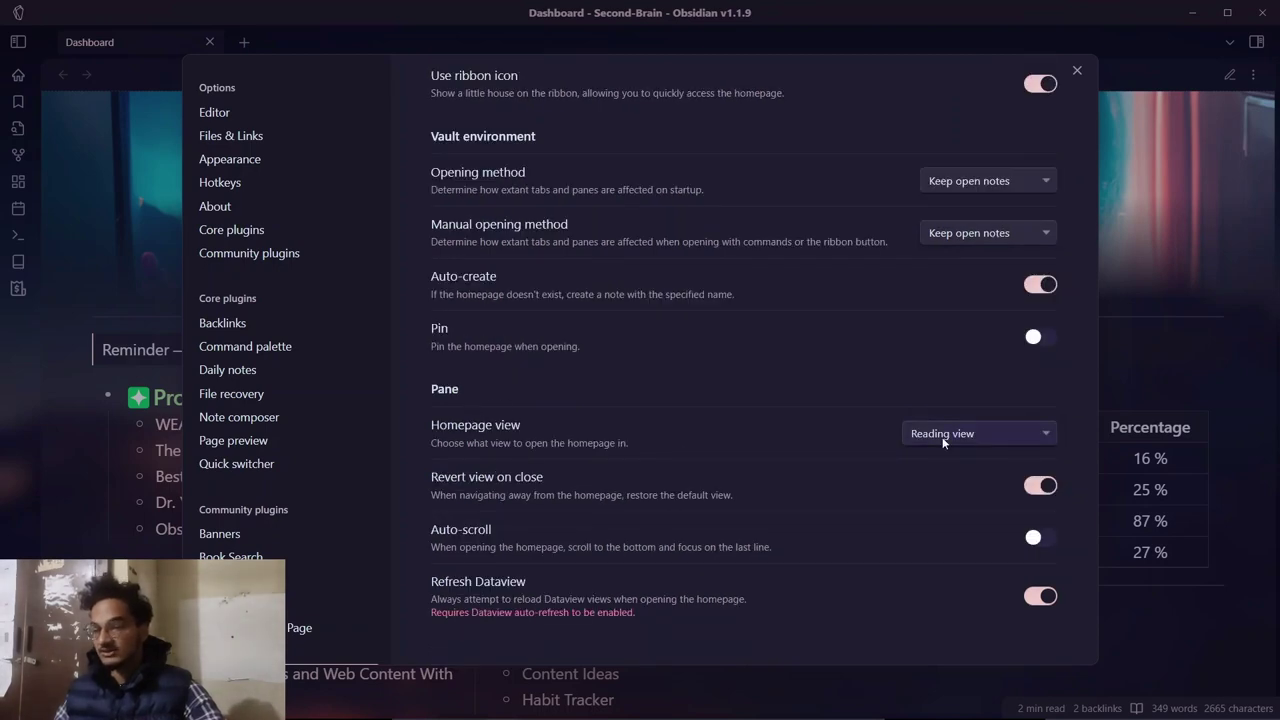
# Step: View the Homepage view choices, turn Refresh Dataview off and on again, and close the settings
pyautogui.click(950, 440)
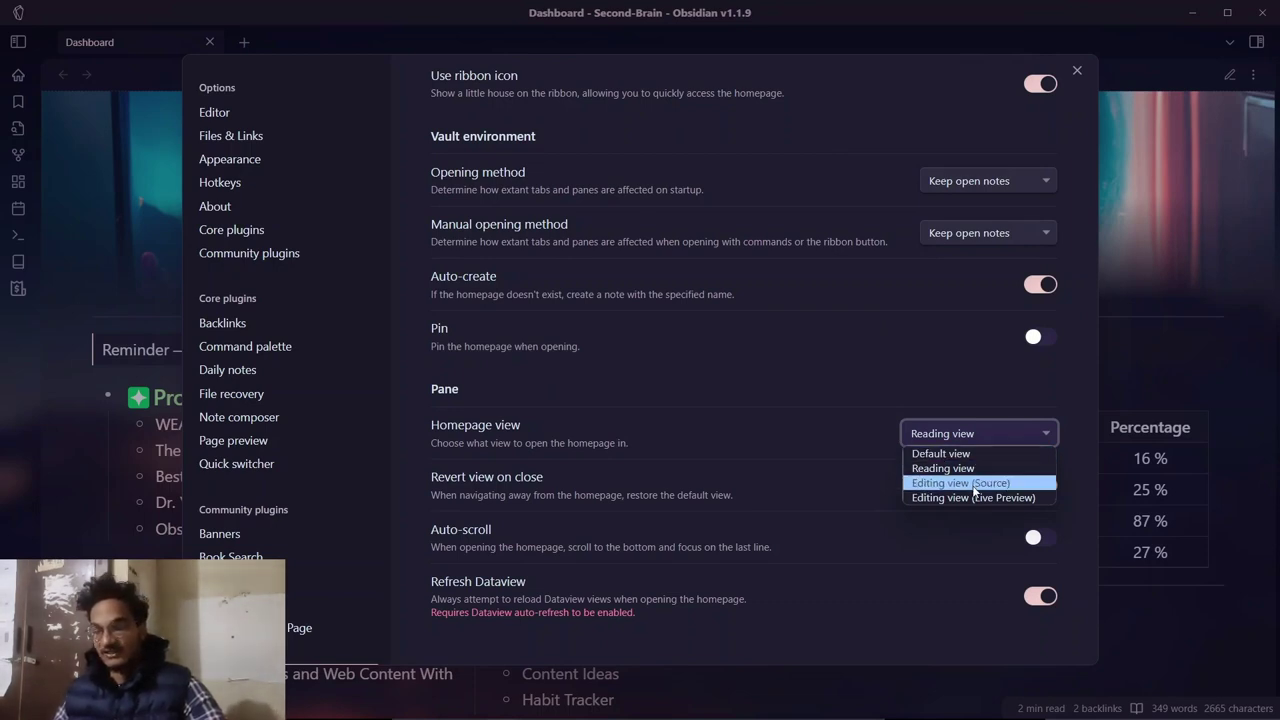
pyautogui.click(874, 482)
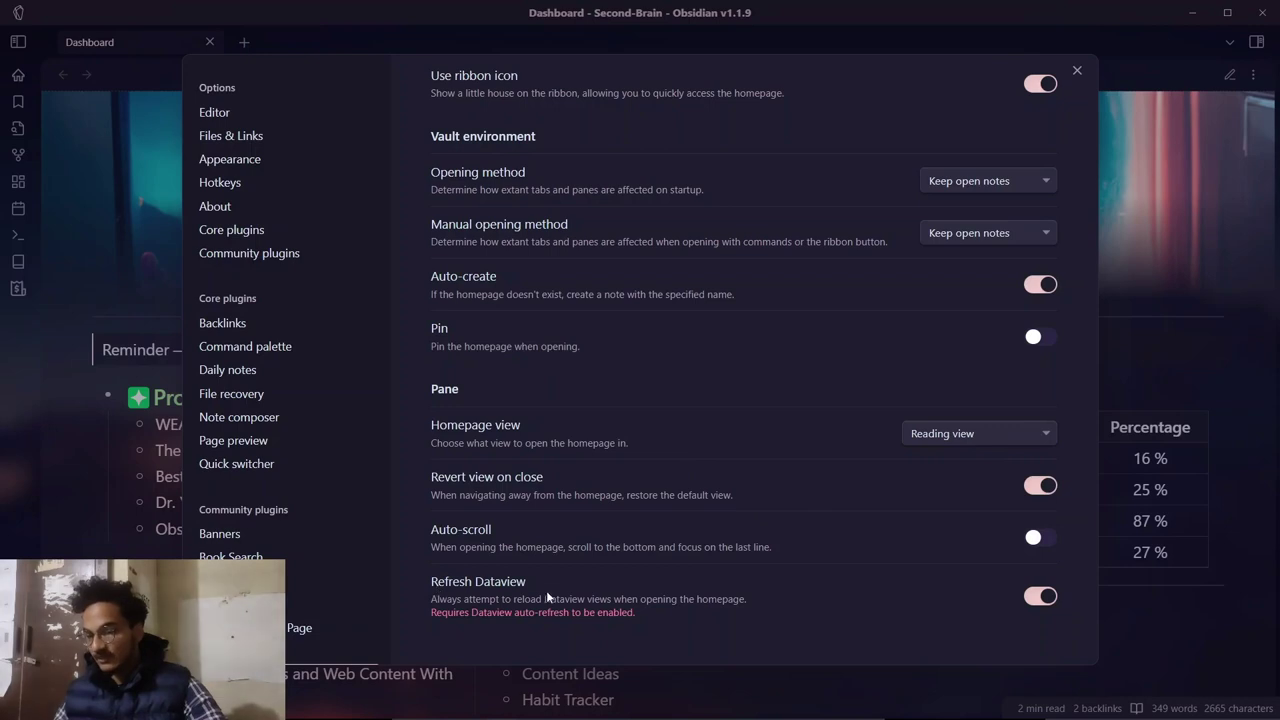
pyautogui.click(1045, 597)
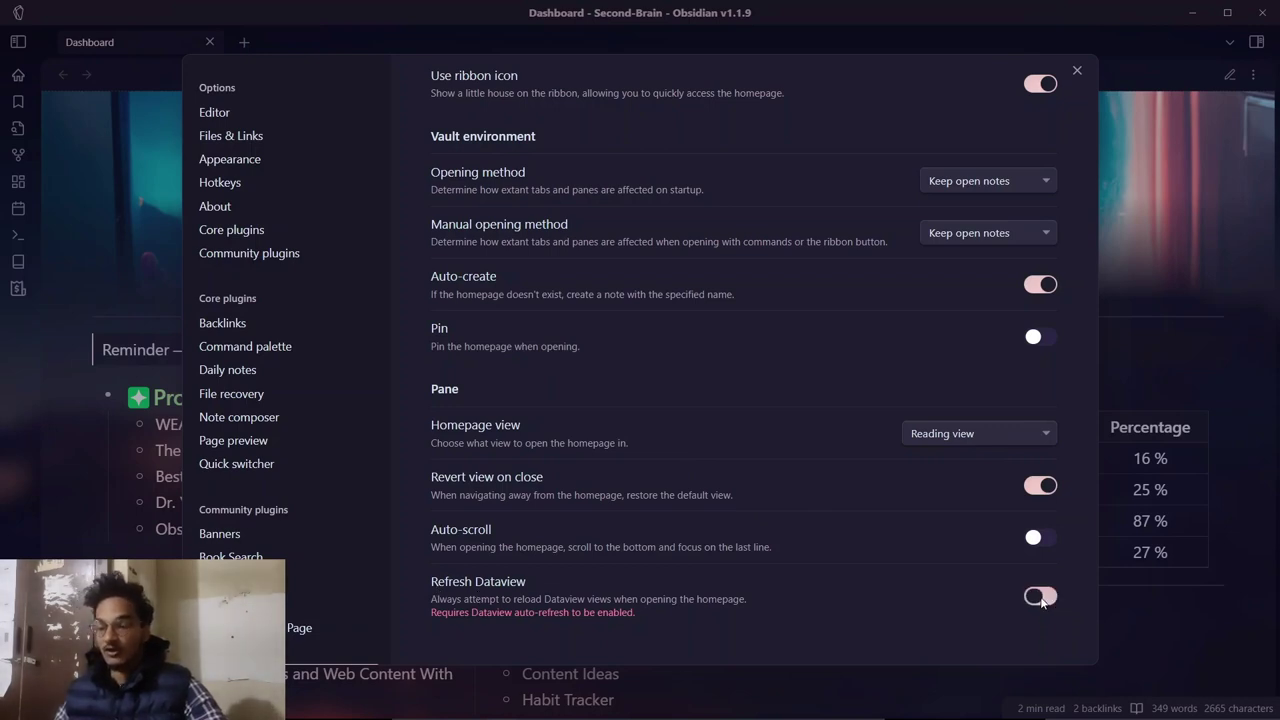
pyautogui.click(1042, 597)
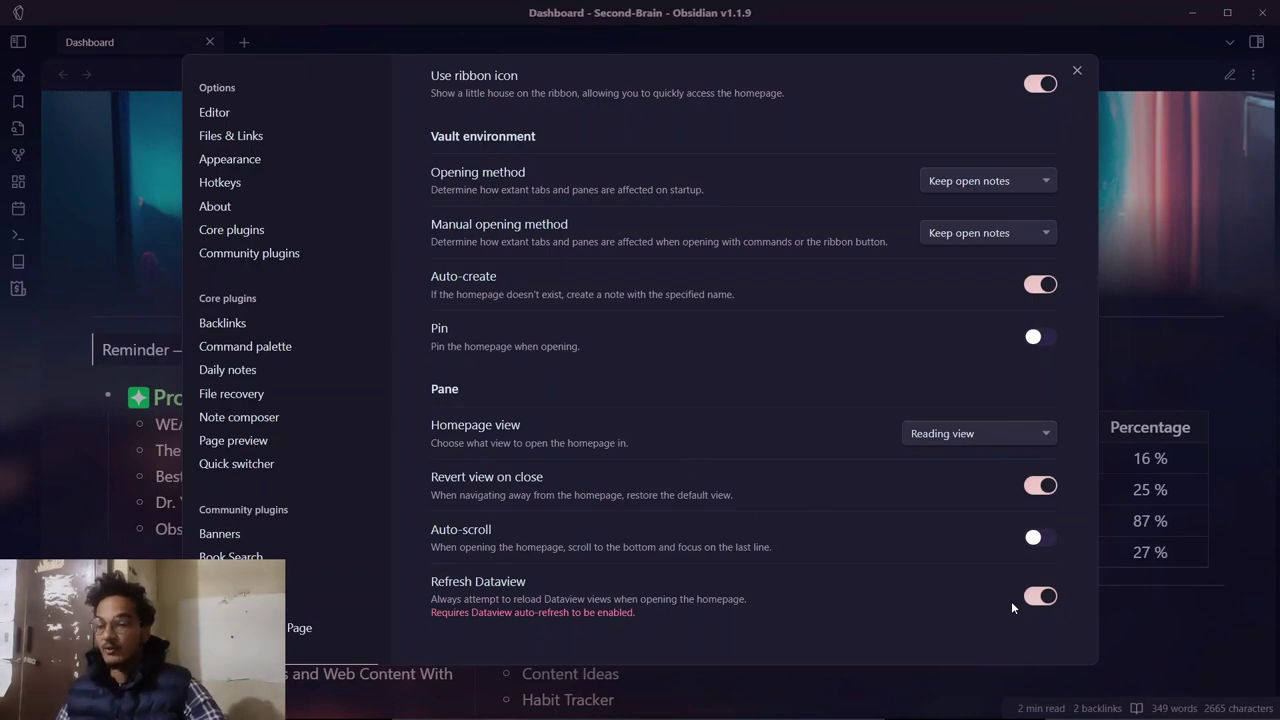
pyautogui.click(1133, 600)
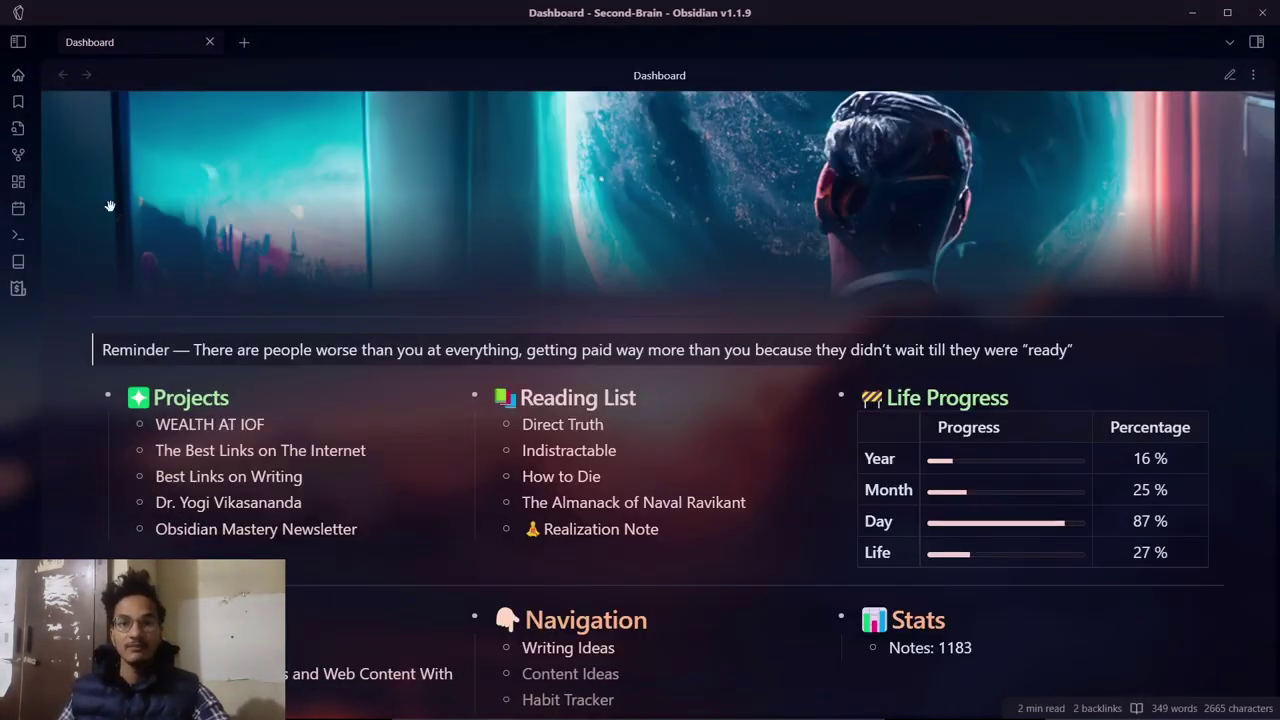